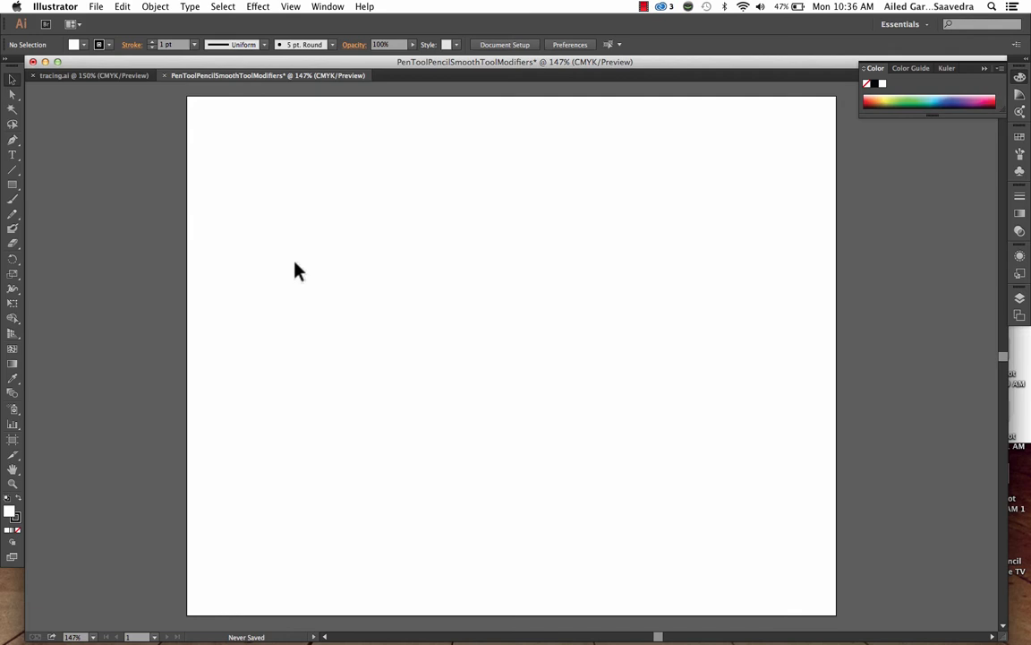
Step: Draw a closed, irregular five-sided polygon with straight Pen tool segments and no fill across the upper half of the artboard
{"action": "left_click", "coordinate": [14, 143]}
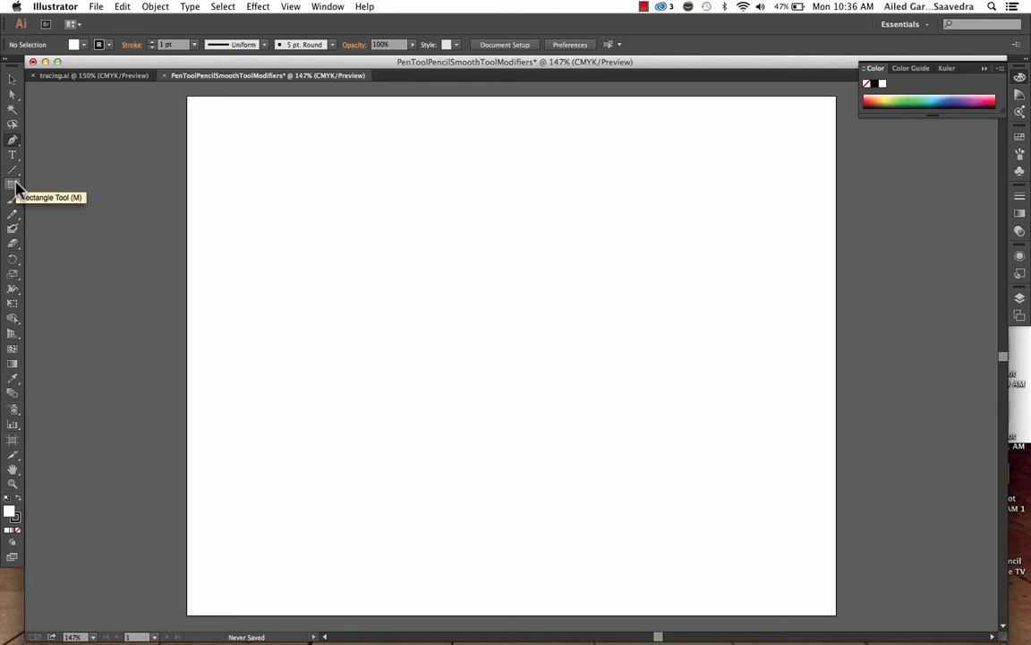
{"action": "left_click", "coordinate": [17, 529]}
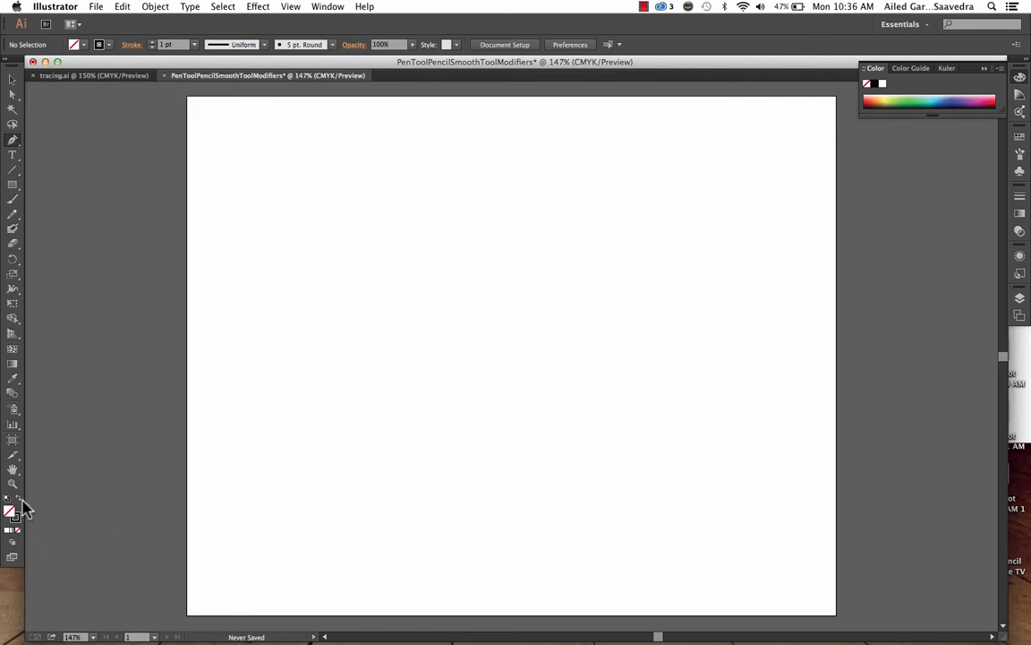
{"action": "left_click", "coordinate": [280, 205]}
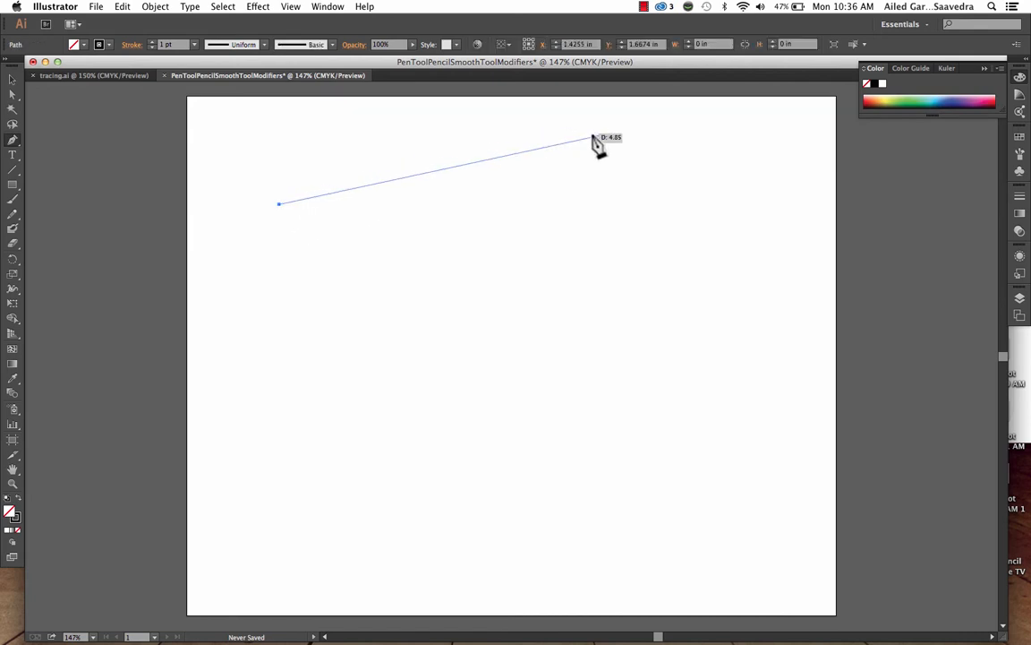
{"action": "left_click", "coordinate": [628, 138]}
{"action": "left_click", "coordinate": [739, 239]}
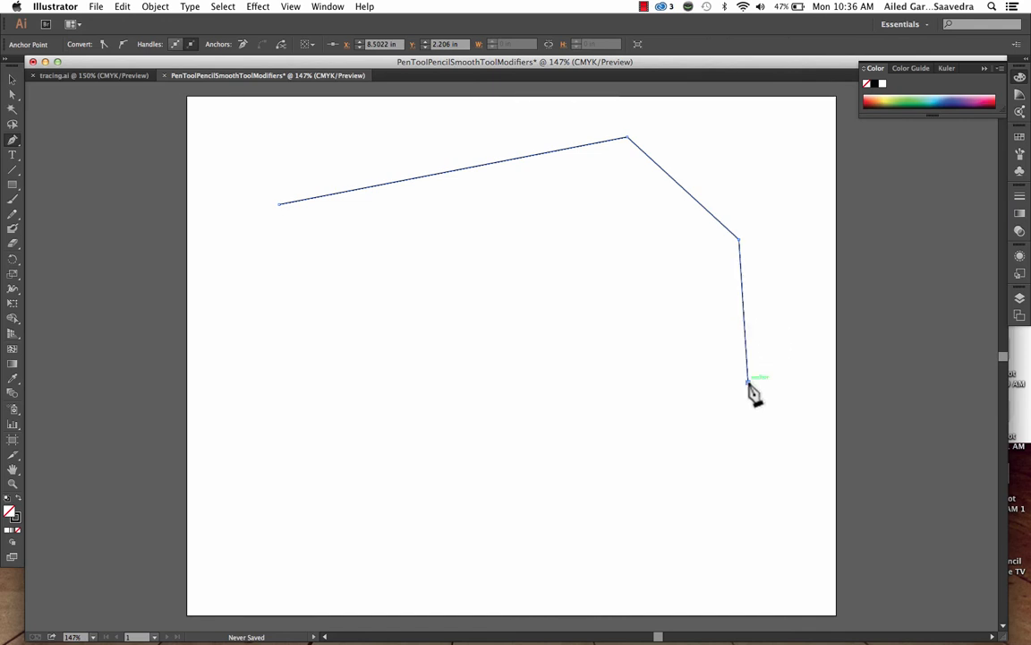
{"action": "left_click", "coordinate": [748, 382]}
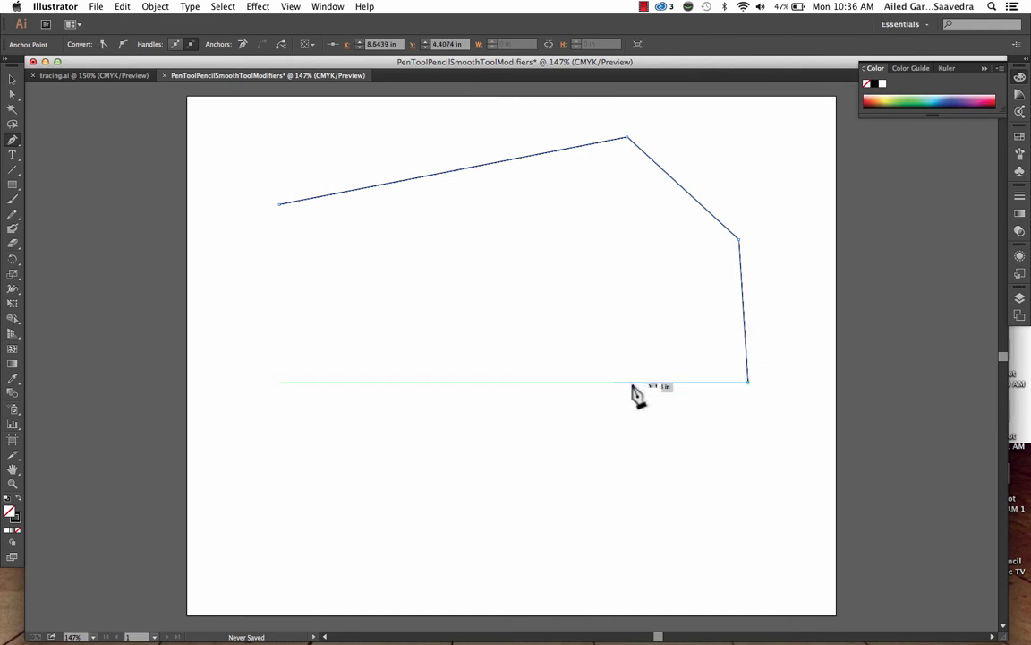
{"action": "left_click", "coordinate": [473, 365]}
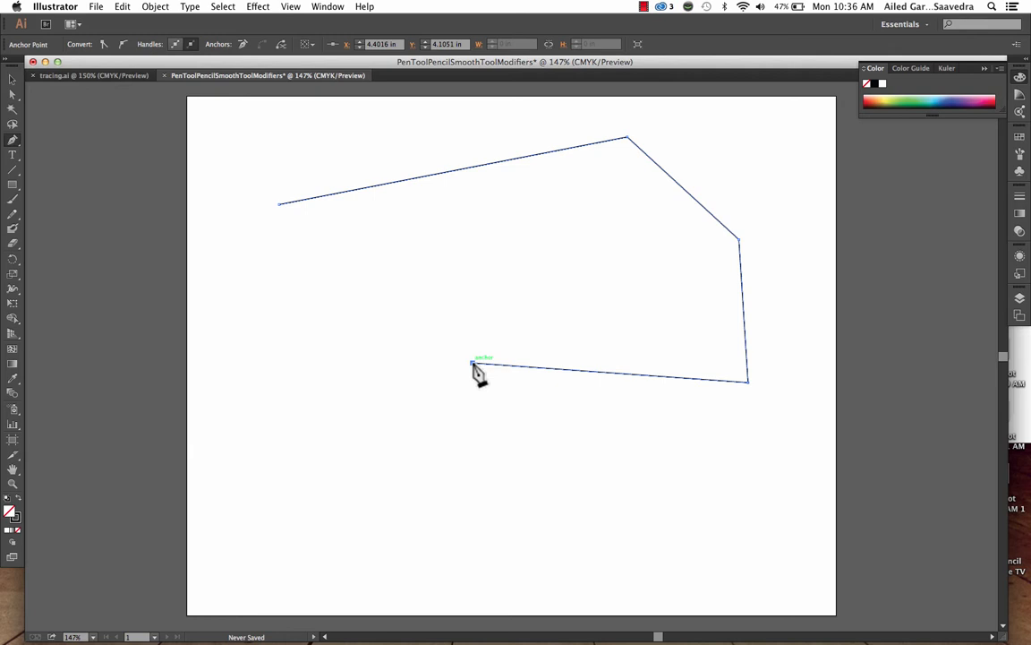
{"action": "left_click", "coordinate": [279, 204]}
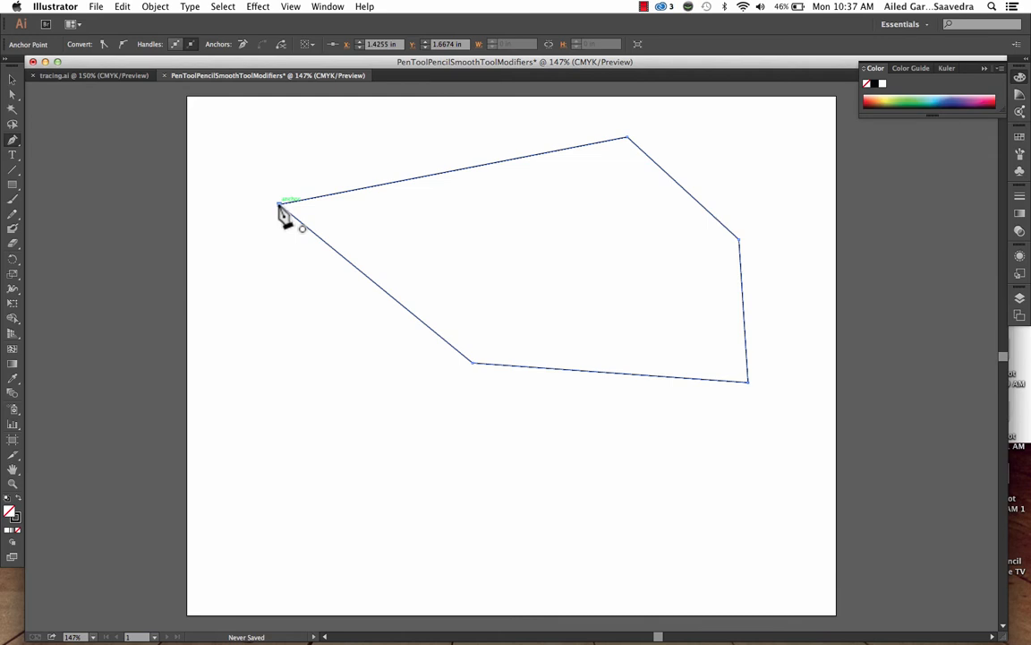
Step: Draw an open five-point zigzag path about 4.4 in wide and 1.9 in high below the polygon, and deselect it
{"action": "left_click", "coordinate": [232, 454]}
{"action": "left_click", "coordinate": [272, 361]}
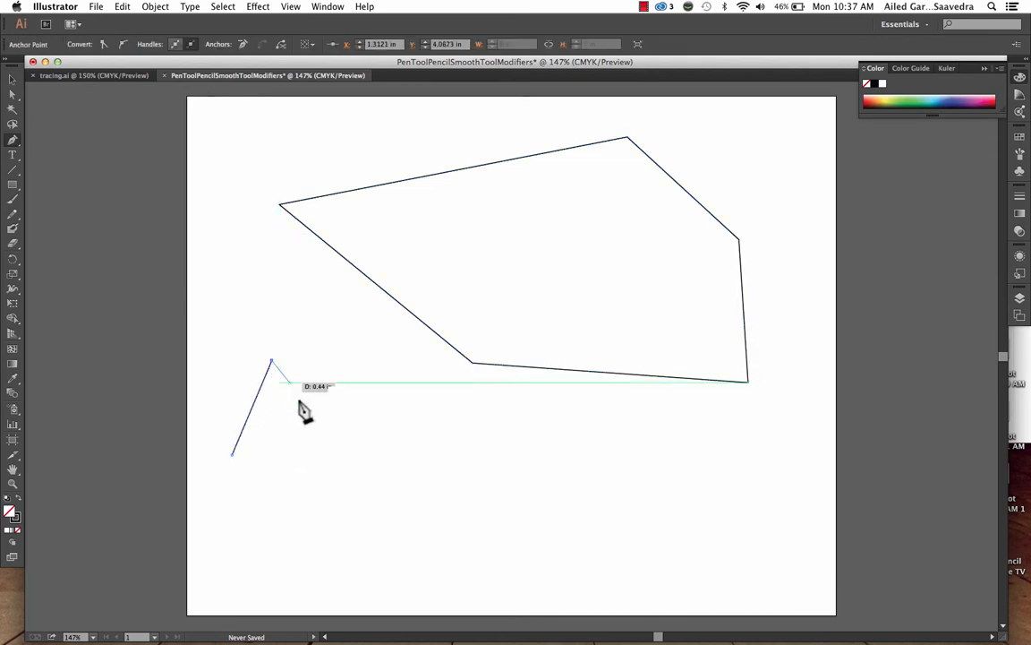
{"action": "left_click", "coordinate": [324, 465]}
{"action": "left_click", "coordinate": [423, 351]}
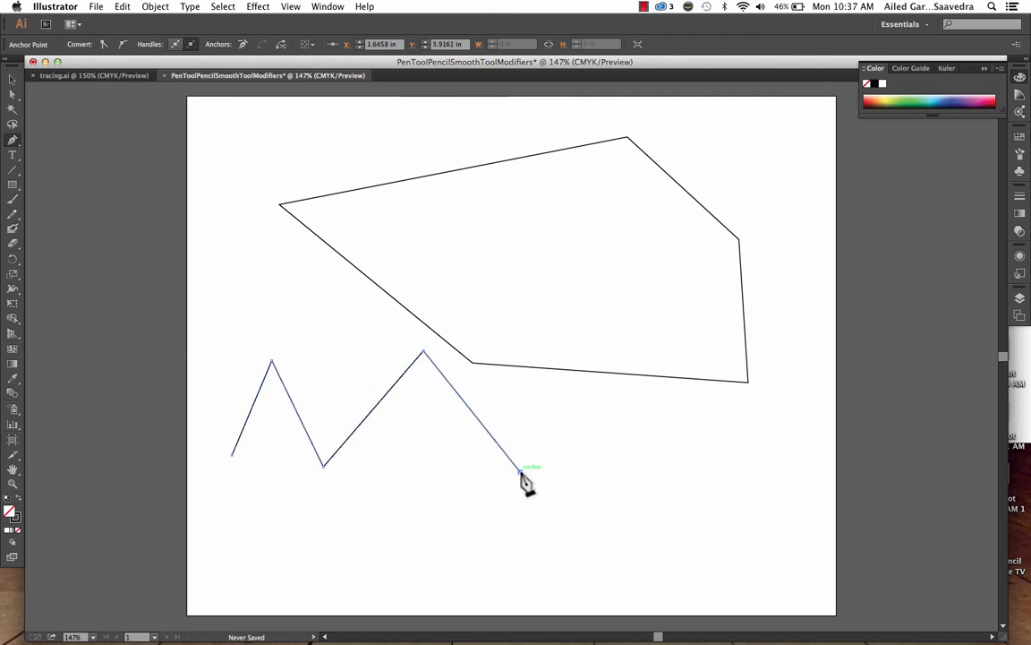
{"action": "left_click", "coordinate": [520, 471]}
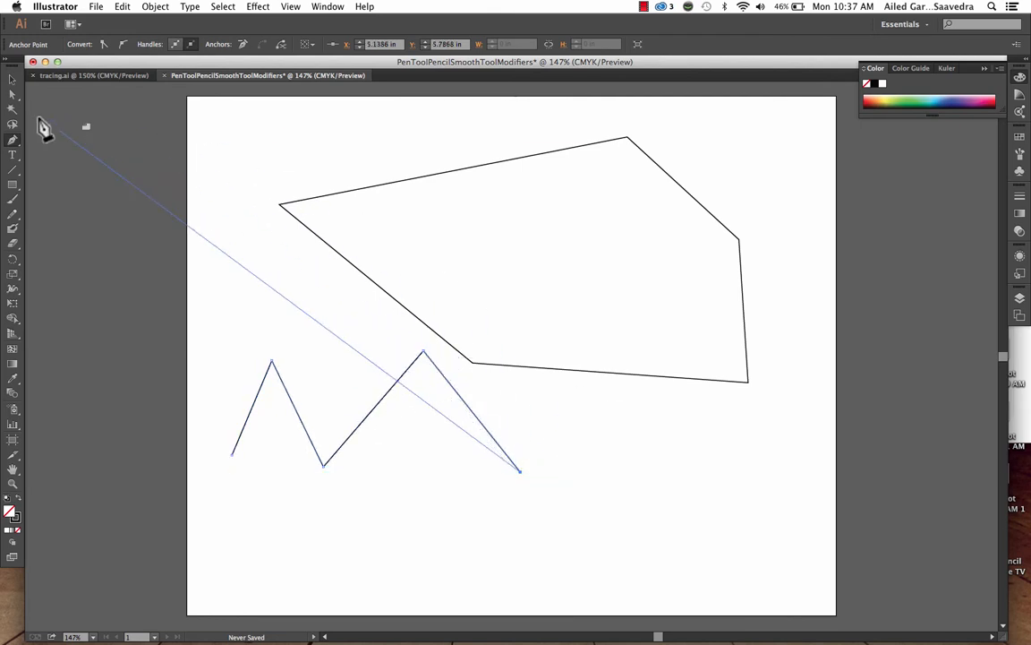
{"action": "left_click", "coordinate": [12, 79]}
{"action": "left_click", "coordinate": [548, 526]}
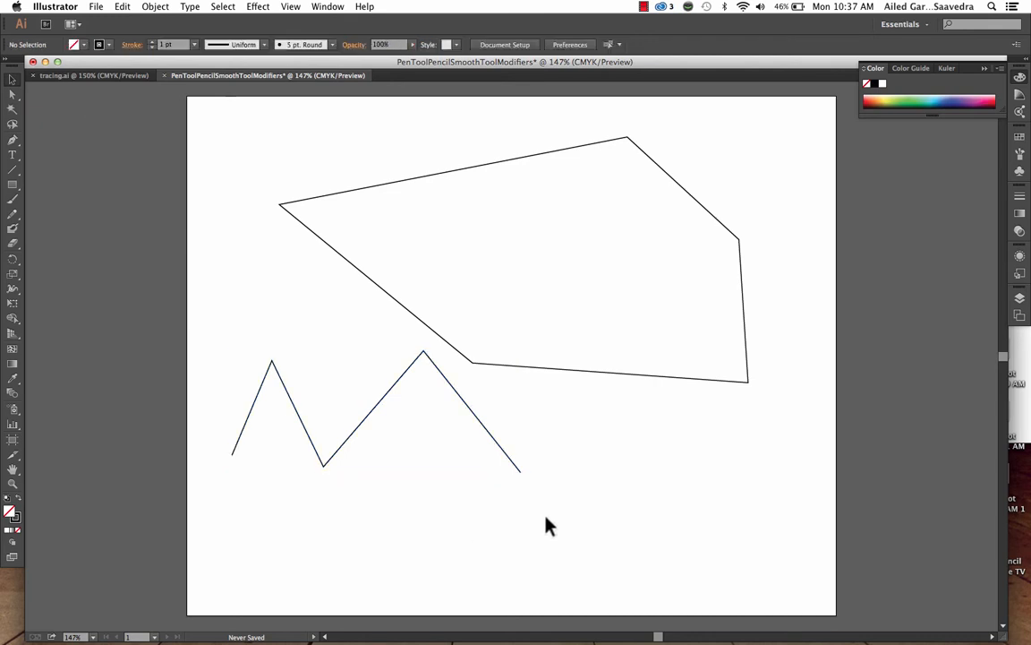
Step: Continue the zigzag path from its right endpoint with a nearly horizontal base line and close it at its starting point
{"action": "left_click", "coordinate": [312, 443]}
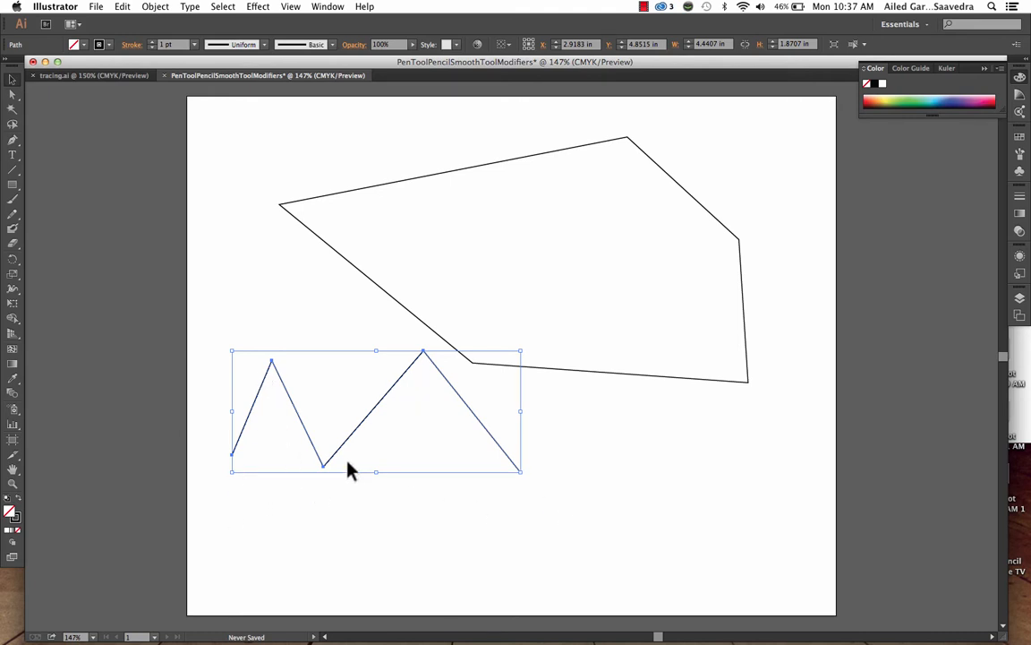
{"action": "left_click", "coordinate": [13, 141]}
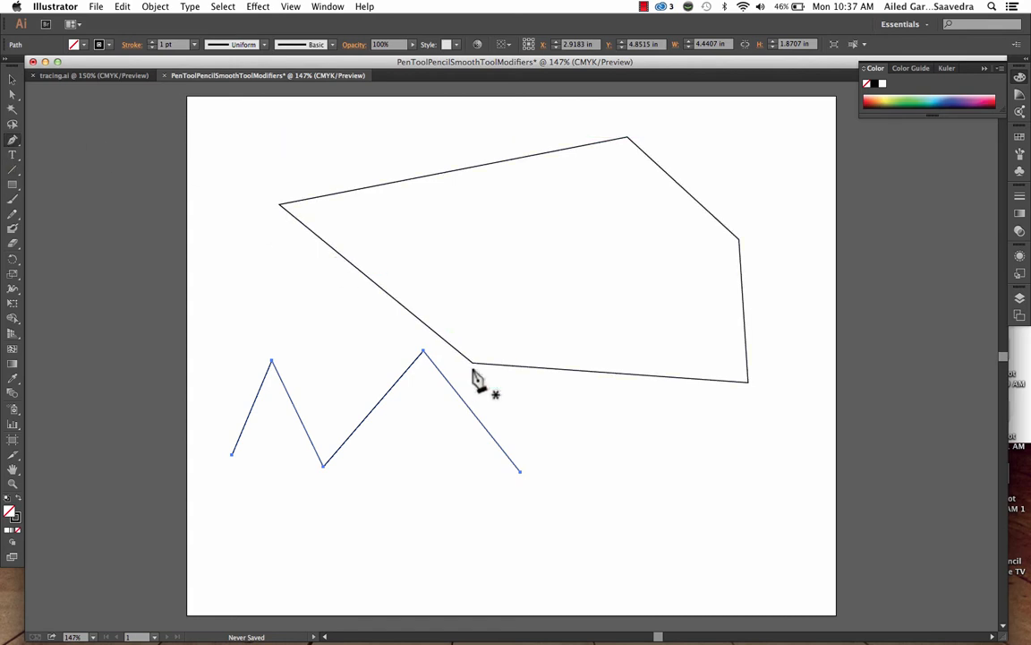
{"action": "left_click", "coordinate": [521, 469]}
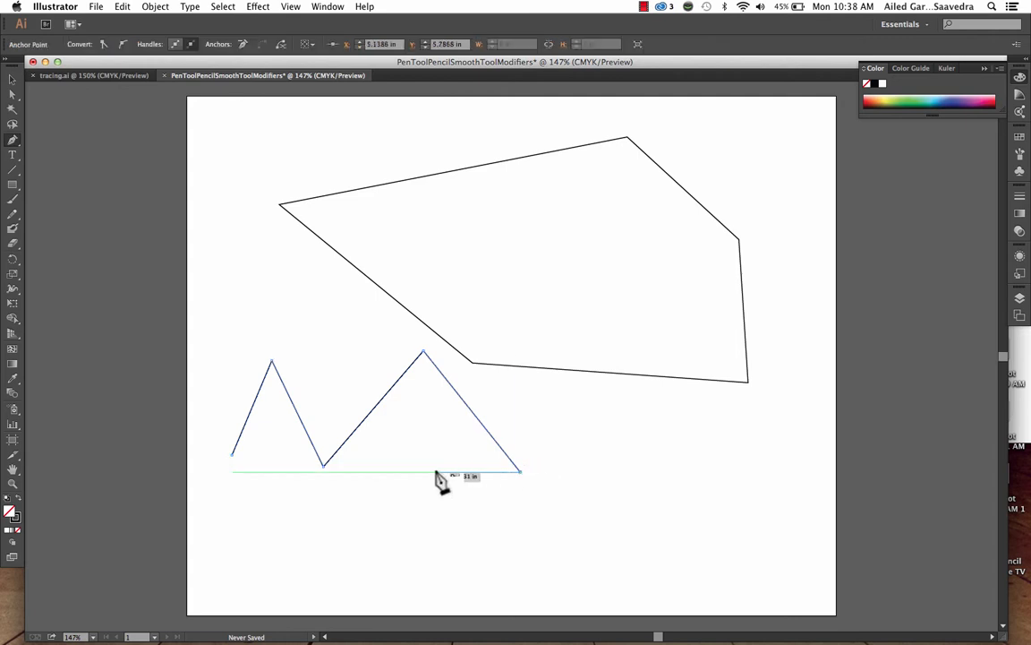
{"action": "left_click", "coordinate": [221, 474]}
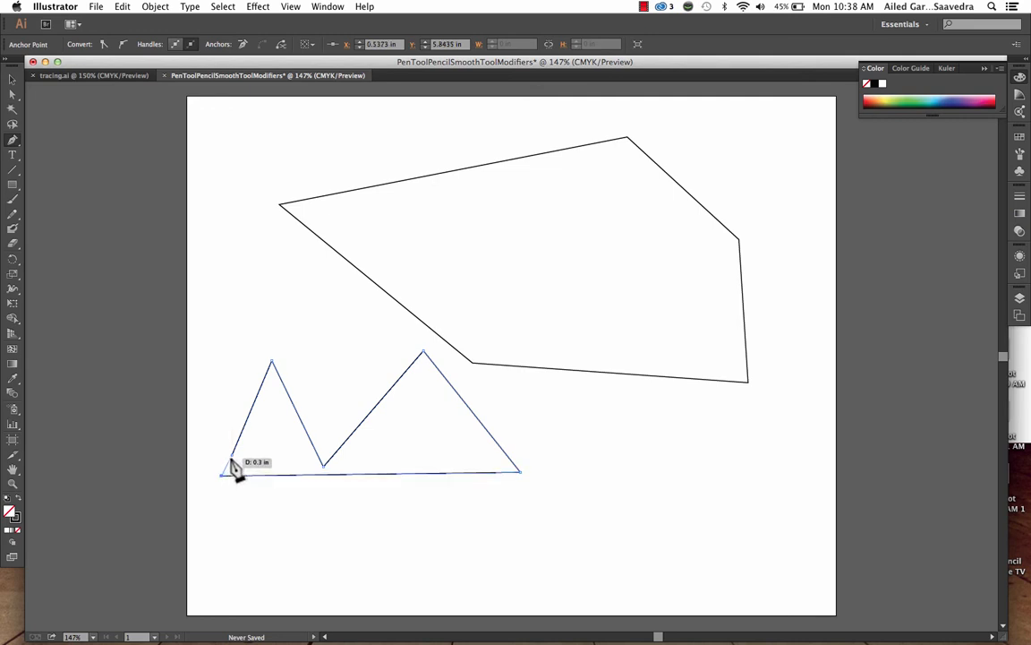
{"action": "left_click", "coordinate": [232, 454]}
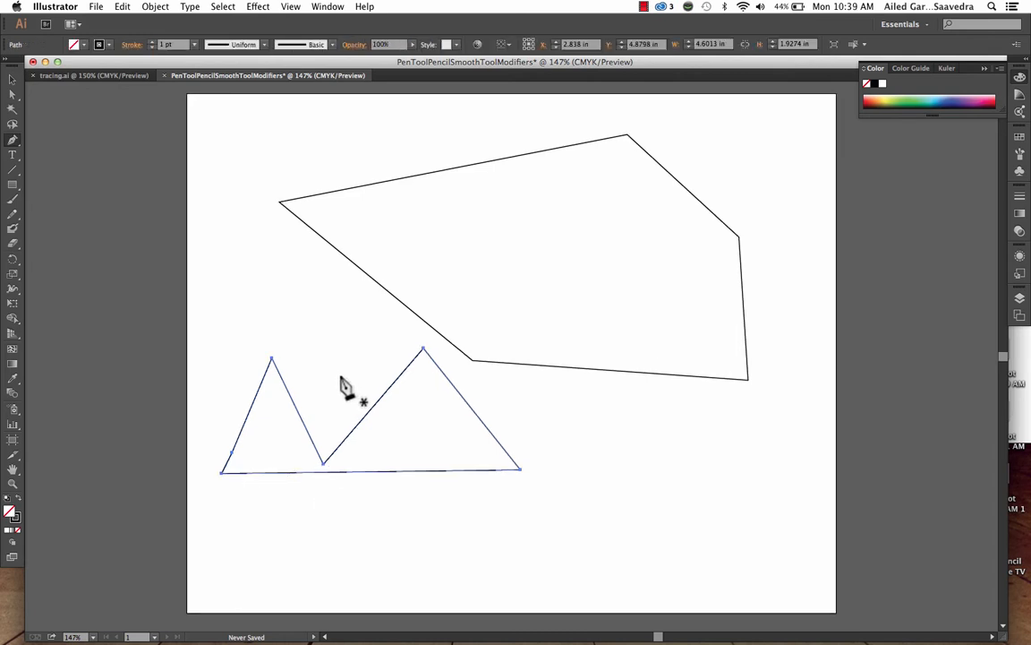
Step: Start a curved Pen path in the lower-right area of the artboard, arching over about 2.1 in and curving back up near the right edge
{"action": "scroll", "coordinate": [341, 385], "scroll_direction": "down", "scroll_amount": 1}
{"action": "scroll", "coordinate": [341, 385], "scroll_direction": "right", "scroll_amount": 3}
{"action": "scroll", "coordinate": [340, 385], "scroll_direction": "down", "scroll_amount": 1}
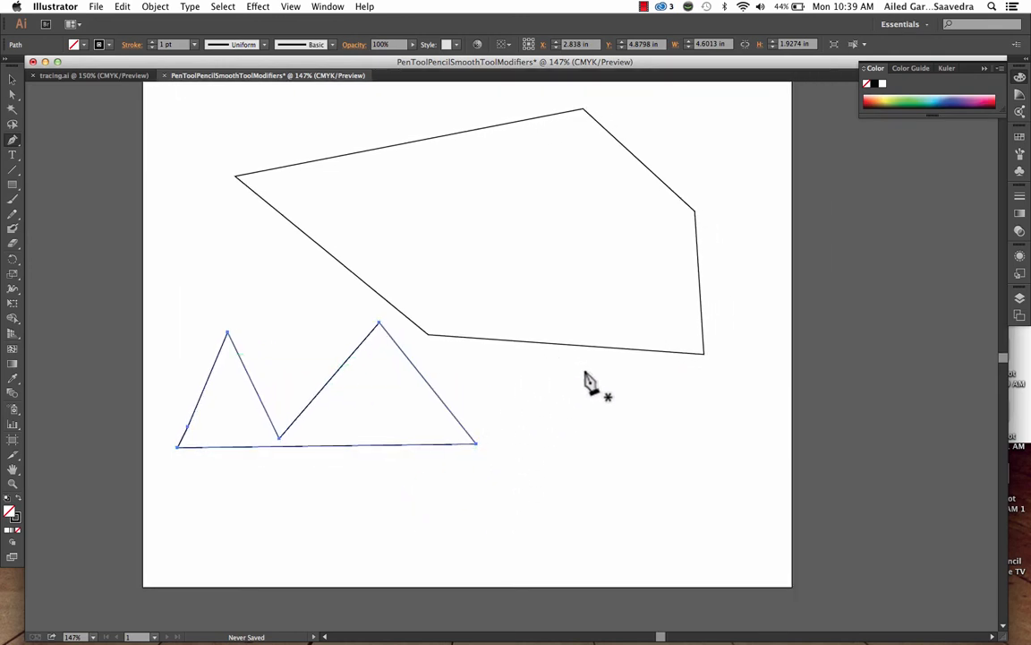
{"action": "left_click", "coordinate": [516, 474]}
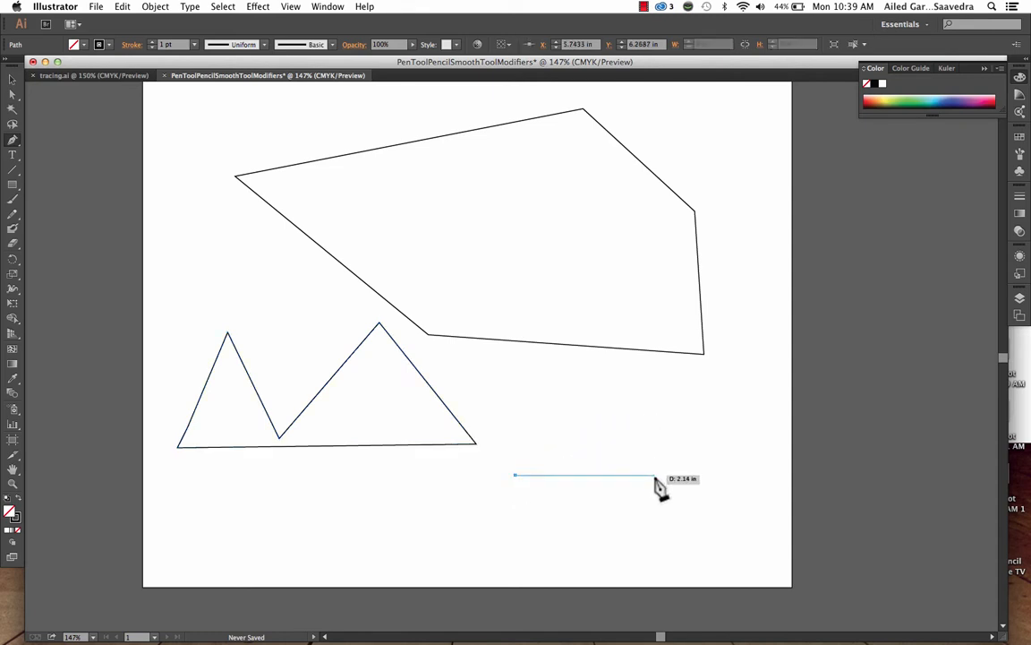
{"action": "left_click_drag", "start_coordinate": [654, 475], "coordinate": [671, 602]}
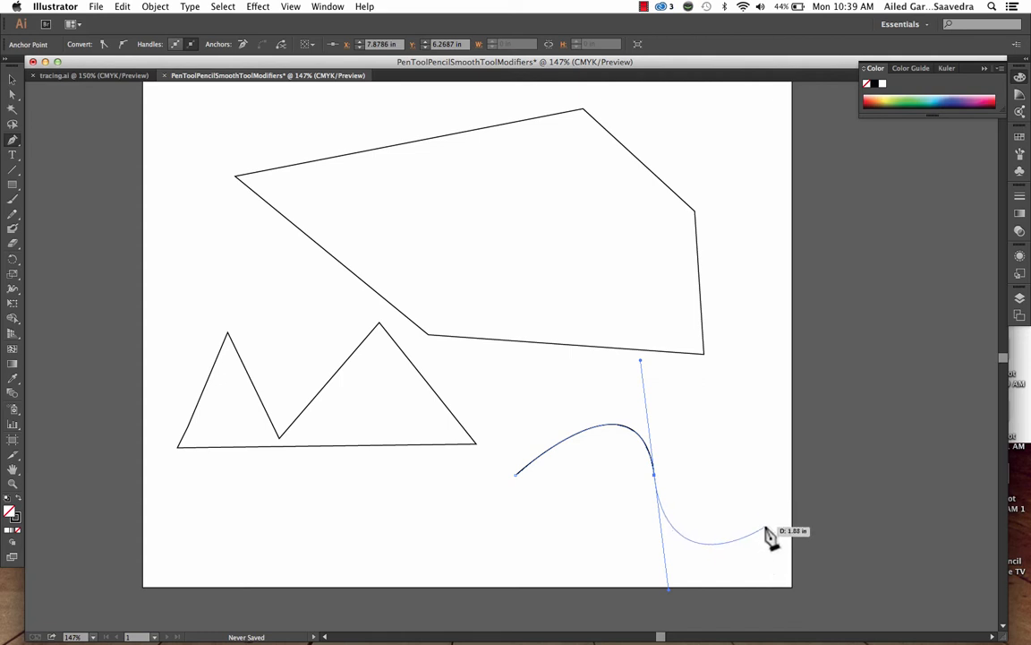
{"action": "left_click_drag", "start_coordinate": [765, 523], "coordinate": [720, 451]}
{"action": "left_click", "coordinate": [758, 457]}
{"action": "left_click", "coordinate": [733, 456]}
{"action": "left_click", "coordinate": [695, 410]}
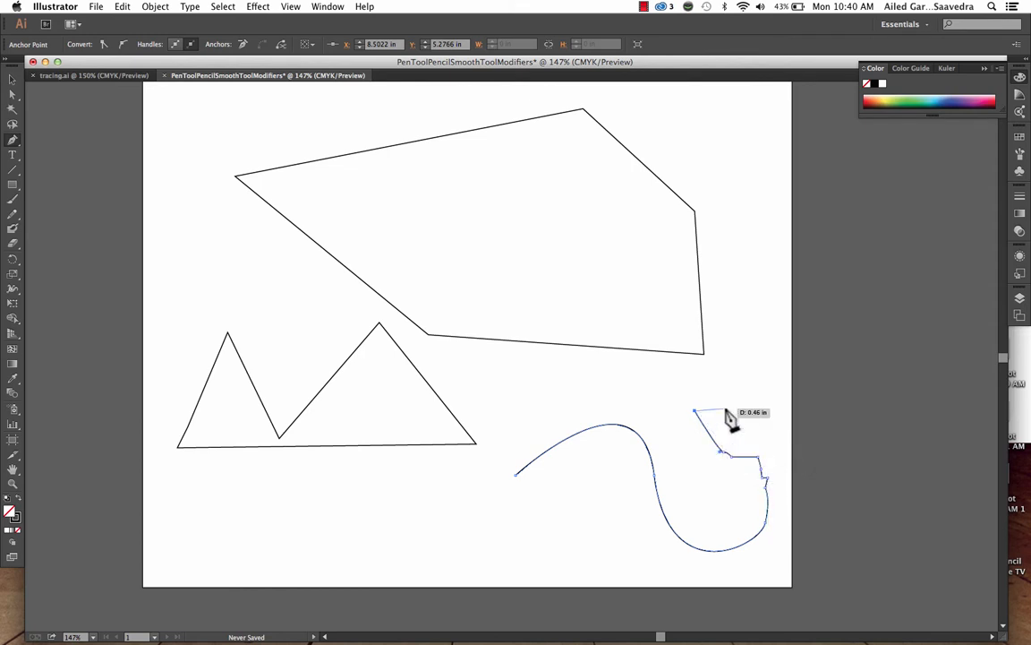
{"action": "key", "text": "super"}
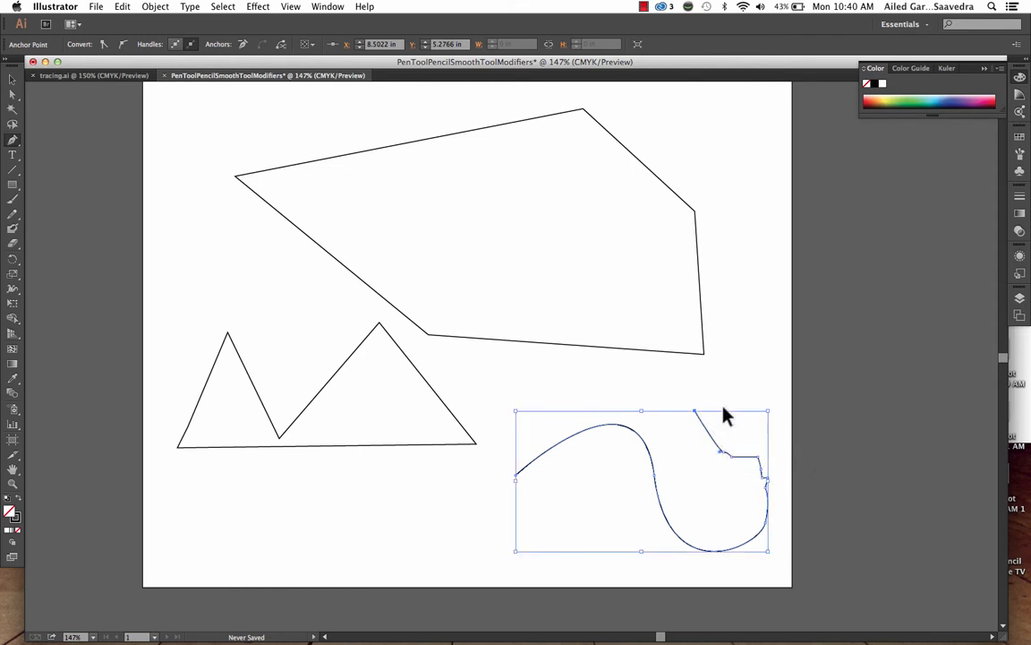
{"action": "key", "text": "super+z"}
{"action": "key", "text": "super+z"}
{"action": "key", "text": "super+z"}
{"action": "key", "text": "super+z"}
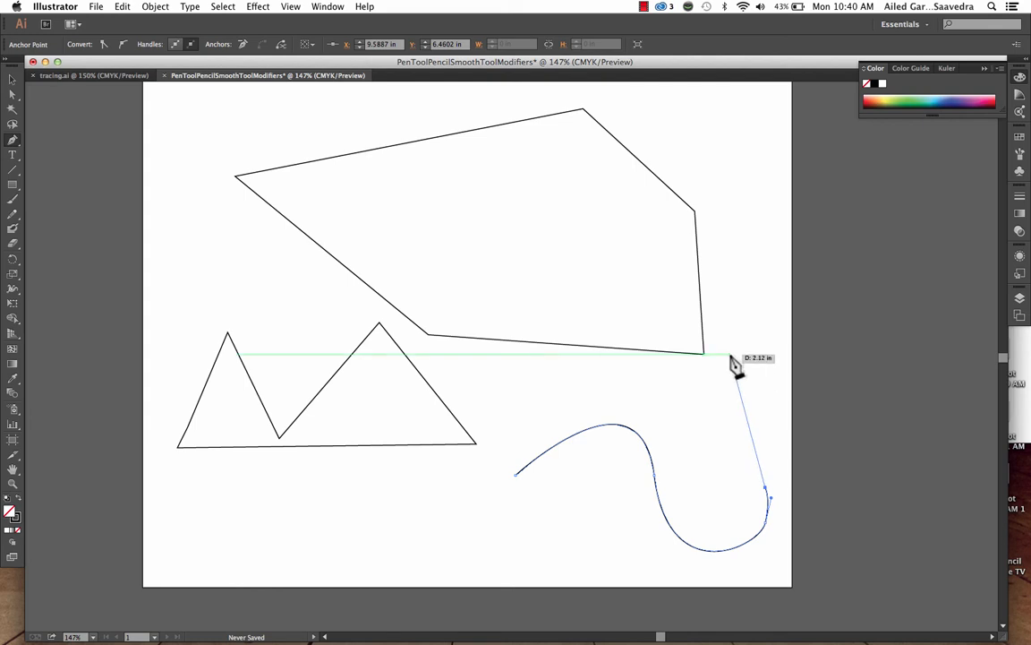
Step: Extend the curved path up the right side and over the polygon's right part, and close it at its starting point
{"action": "left_click_drag", "start_coordinate": [729, 353], "coordinate": [724, 219]}
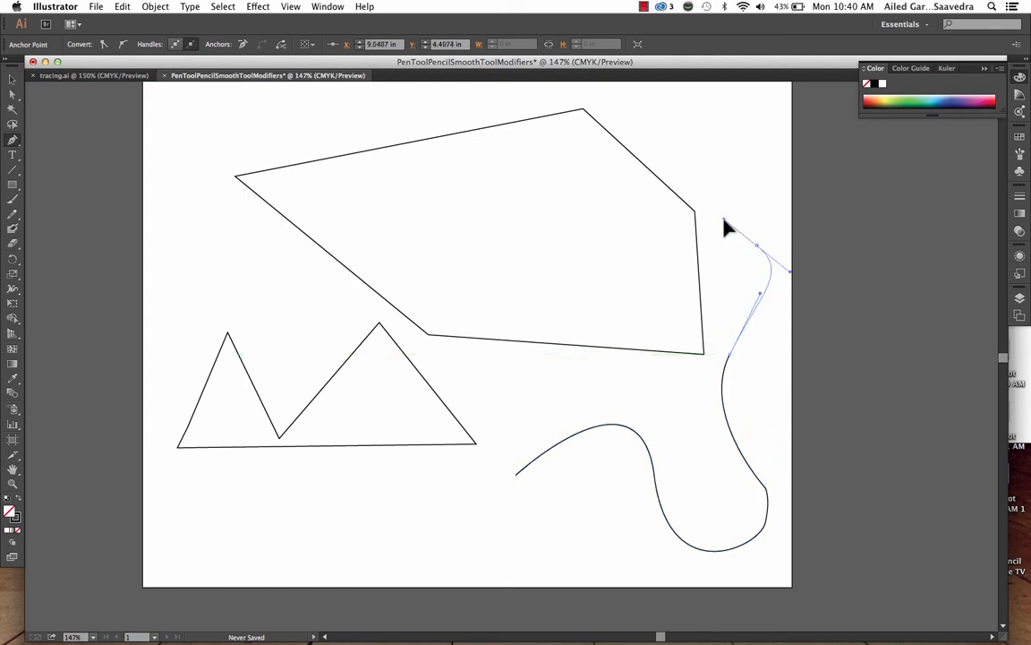
{"action": "left_click_drag", "start_coordinate": [595, 228], "coordinate": [564, 254]}
{"action": "left_click_drag", "start_coordinate": [564, 358], "coordinate": [546, 366]}
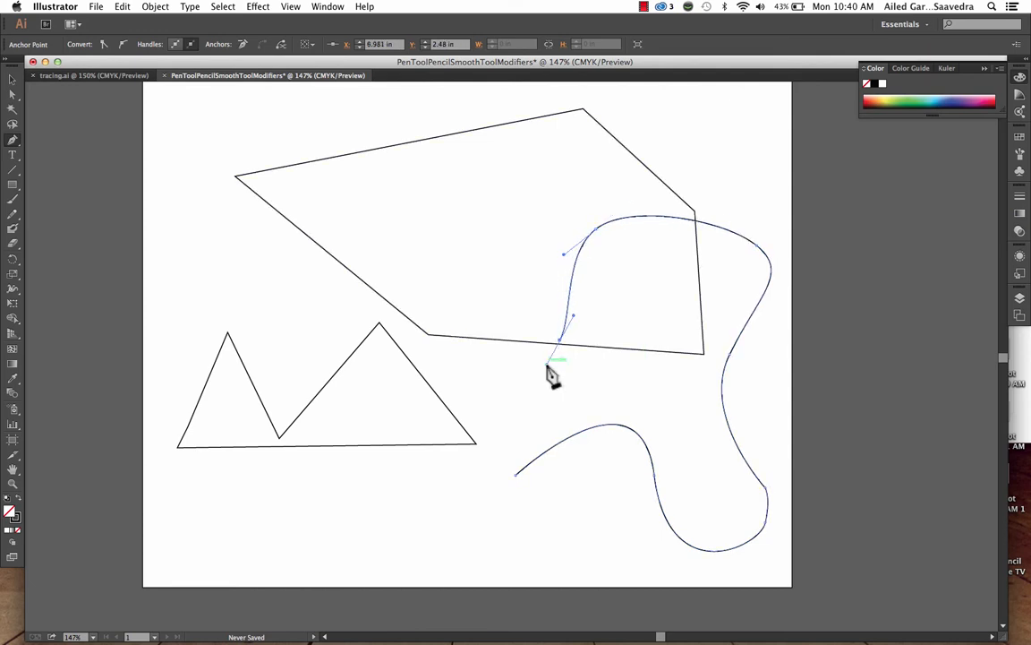
{"action": "left_click_drag", "start_coordinate": [504, 452], "coordinate": [515, 477]}
{"action": "left_click", "coordinate": [515, 475]}
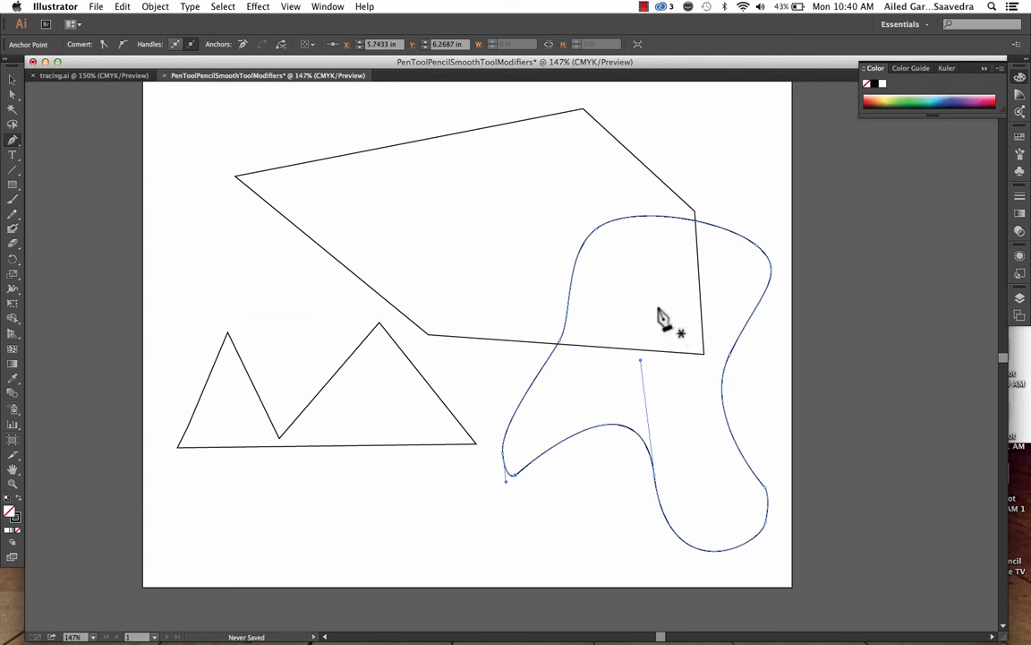
Step: Add an anchor point on the curved shape's top segment and delete the neighbouring anchor at its upper-left bend
{"action": "left_click", "coordinate": [680, 217]}
{"action": "left_click", "coordinate": [597, 231]}
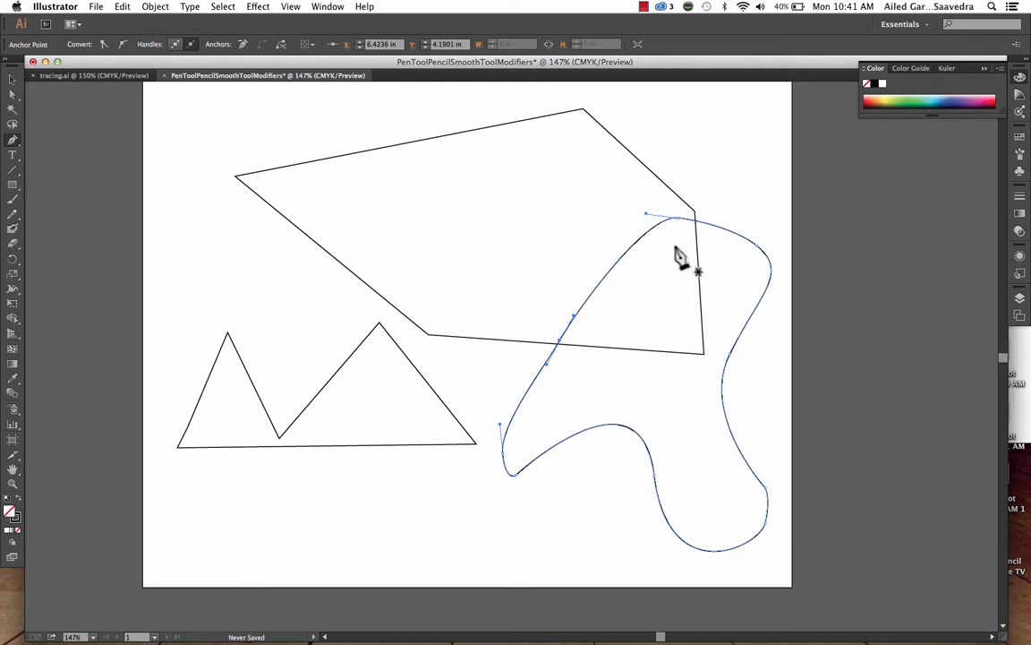
Step: Reshape the curved shape's upper-left side with Direct Selection by adjusting the top anchor's handle, moving the left anchor outward, and bending the segment
{"action": "left_click", "coordinate": [13, 94]}
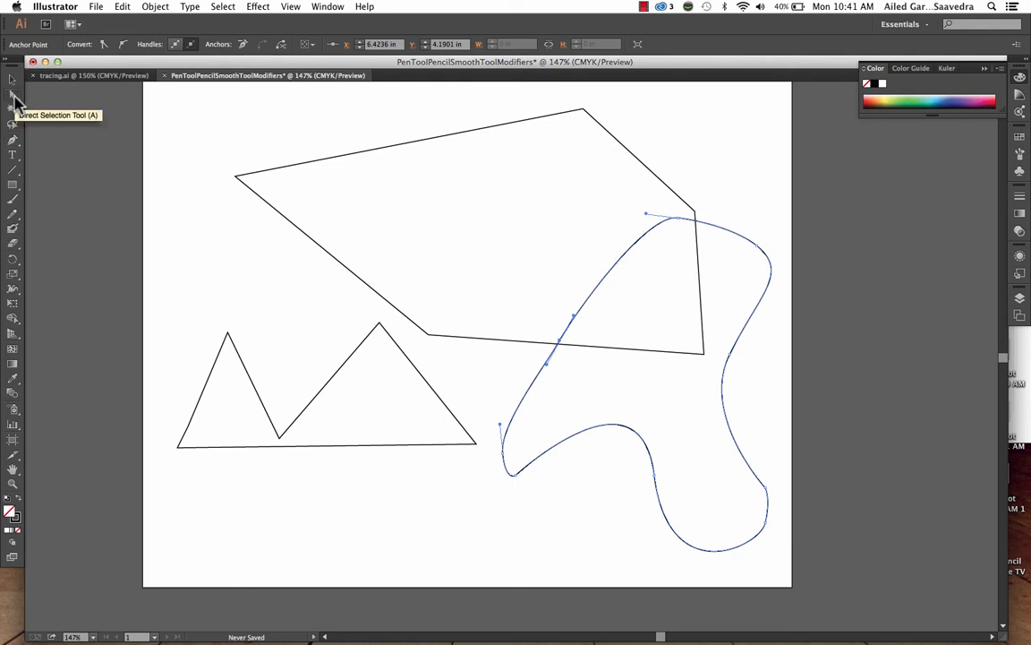
{"action": "left_click_drag", "start_coordinate": [647, 213], "coordinate": [647, 364]}
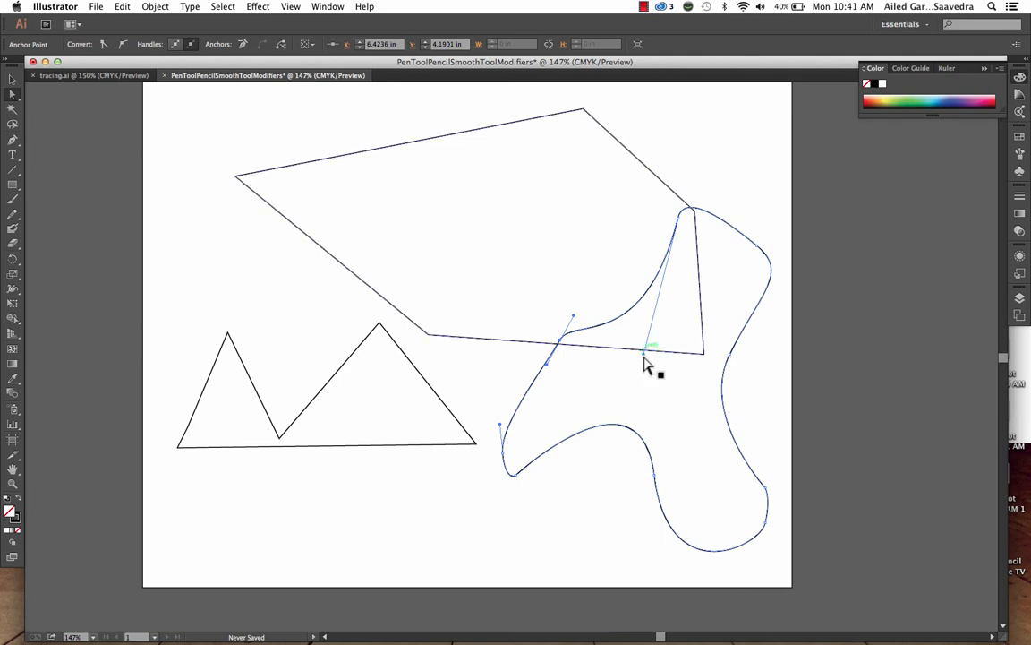
{"action": "left_click", "coordinate": [648, 295]}
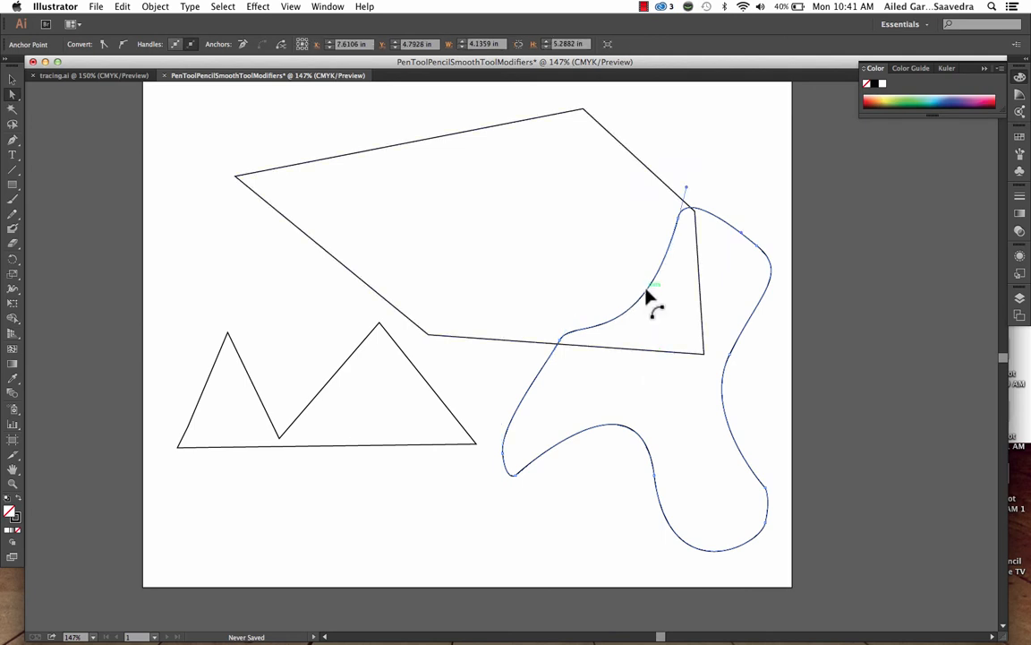
{"action": "left_click_drag", "start_coordinate": [648, 295], "coordinate": [507, 351]}
{"action": "left_click", "coordinate": [562, 330]}
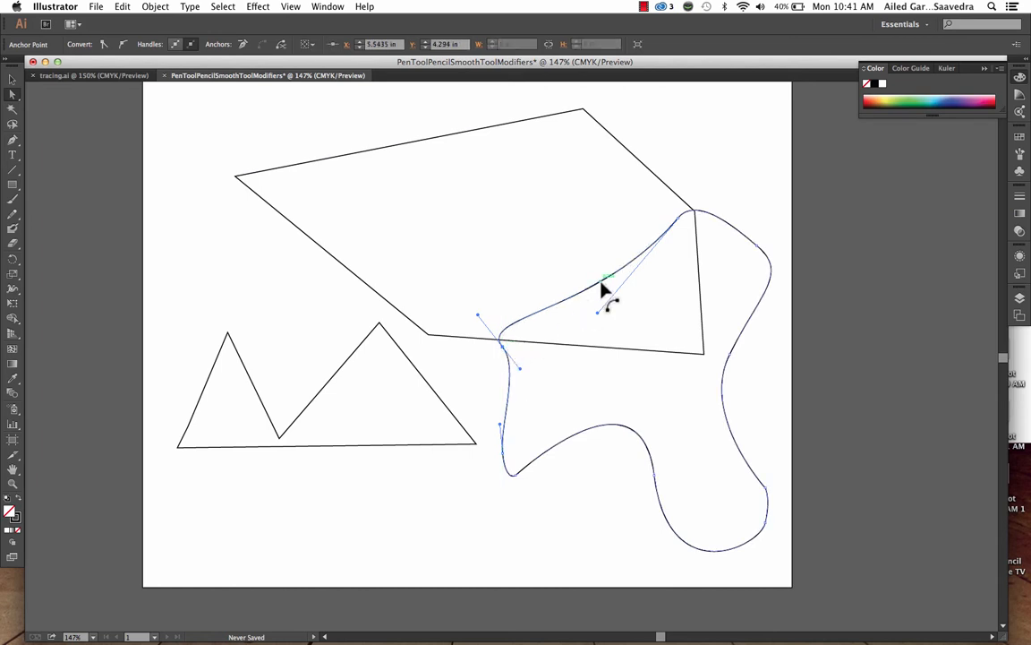
{"action": "mouse_move", "coordinate": [602, 288]}
{"action": "left_mouse_down"}
{"action": "mouse_move", "coordinate": [589, 267]}
{"action": "mouse_move", "coordinate": [588, 278]}
{"action": "left_mouse_up"}
Step: Flatten the arch on the curved shape's underside and tilt its direction handle to the right
{"action": "left_click", "coordinate": [610, 425]}
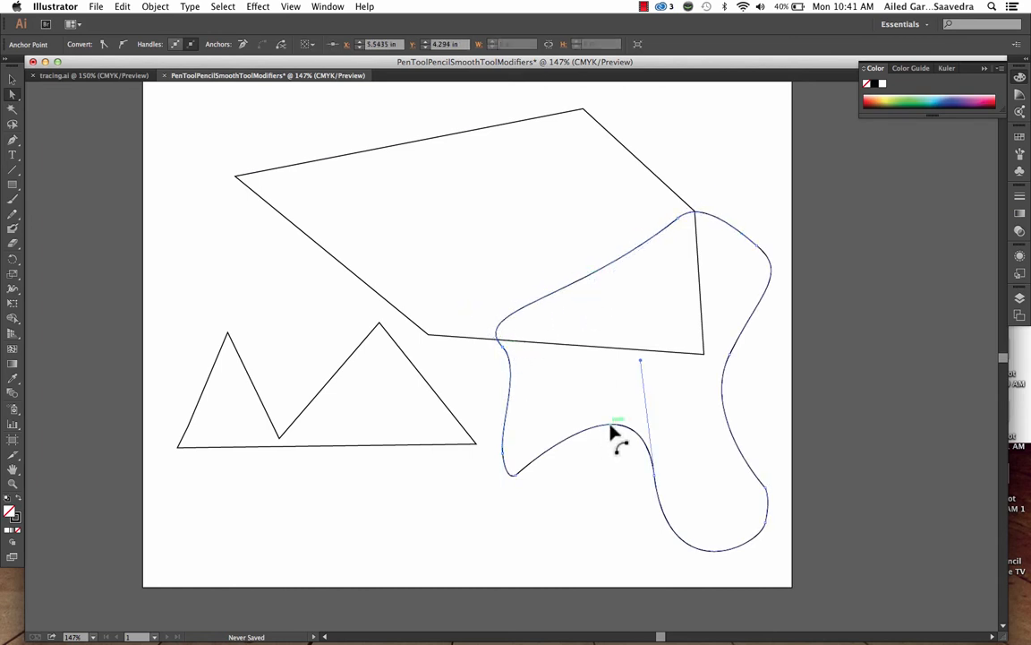
{"action": "left_click_drag", "start_coordinate": [610, 426], "coordinate": [607, 438]}
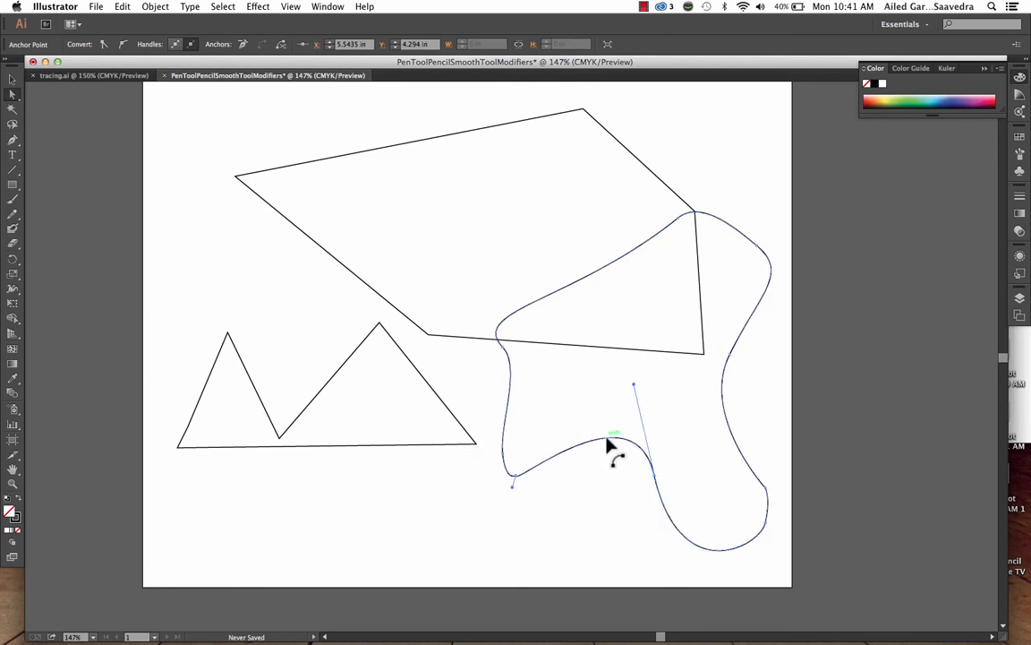
{"action": "left_click_drag", "start_coordinate": [636, 386], "coordinate": [666, 375]}
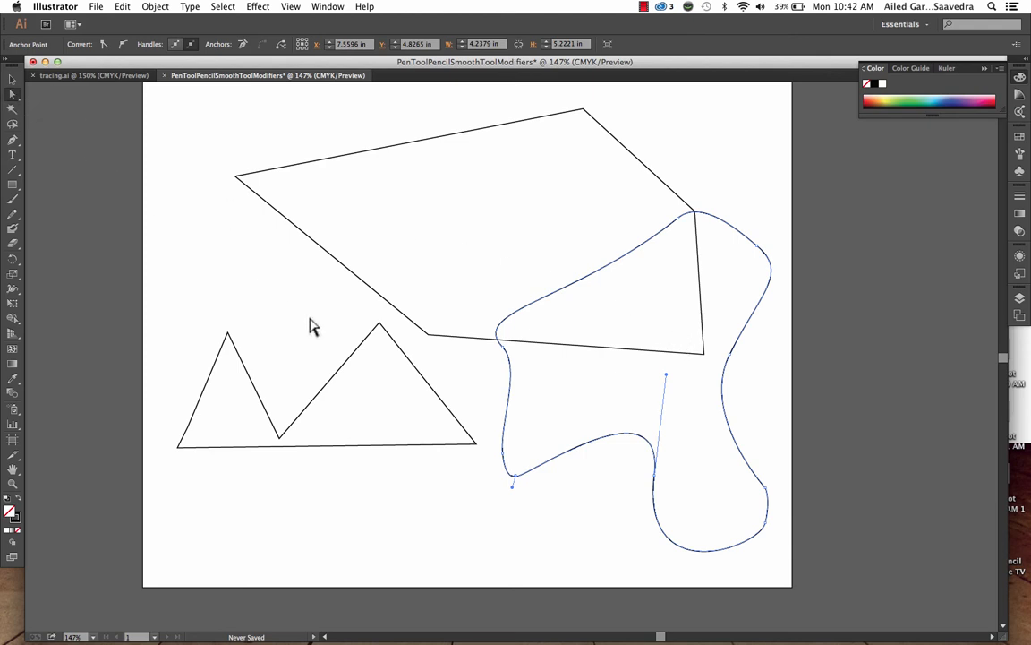
Step: Convert the right peak of the closed zigzag shape from a corner point to a smooth point
{"action": "left_click", "coordinate": [382, 326]}
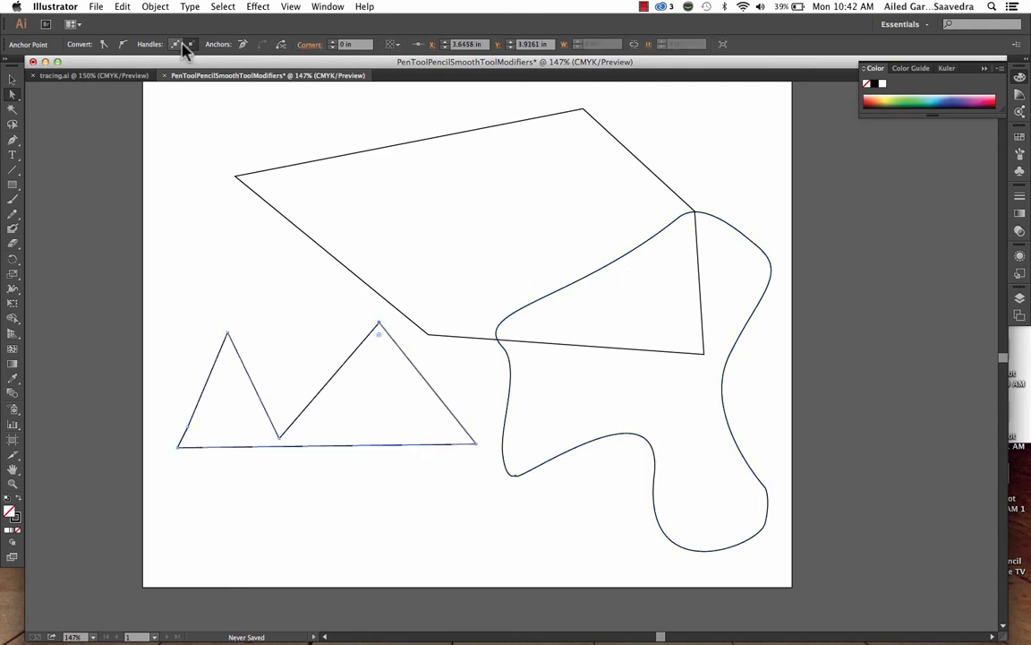
{"action": "left_click", "coordinate": [123, 47]}
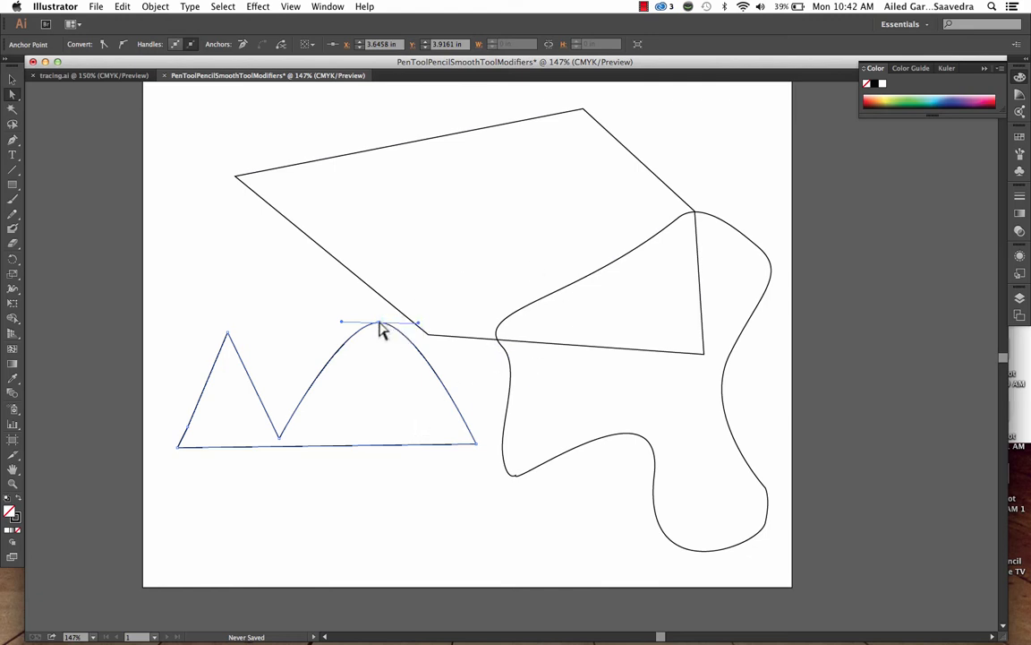
Step: Convert the zigzag shape's right peak back to a corner point and round it with a 0.4 in corner radius
{"action": "left_click", "coordinate": [106, 44]}
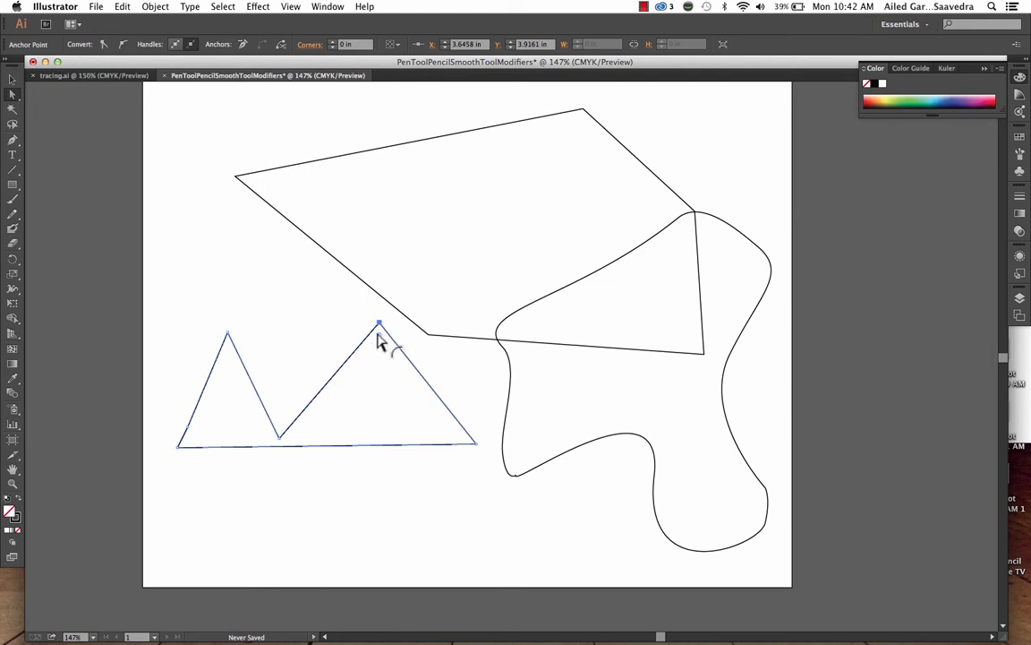
{"action": "left_click_drag", "start_coordinate": [378, 337], "coordinate": [380, 371]}
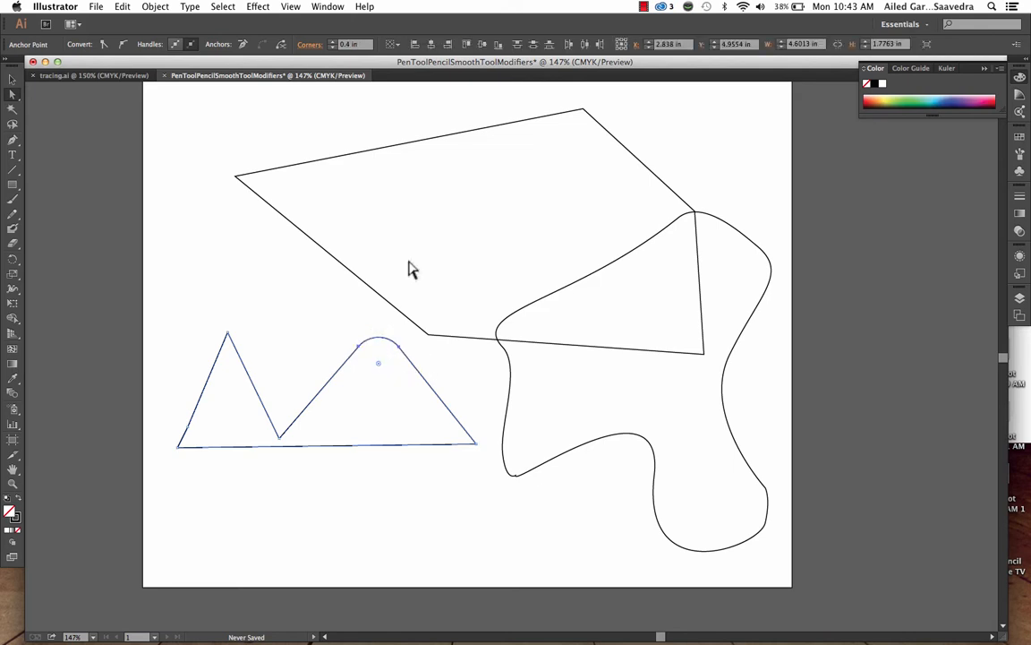
Step: Use the Anchor Point tool on the zigzag's left peak to make it smooth, reset it to a corner, and pull out horizontal handles again
{"action": "left_click", "coordinate": [14, 142]}
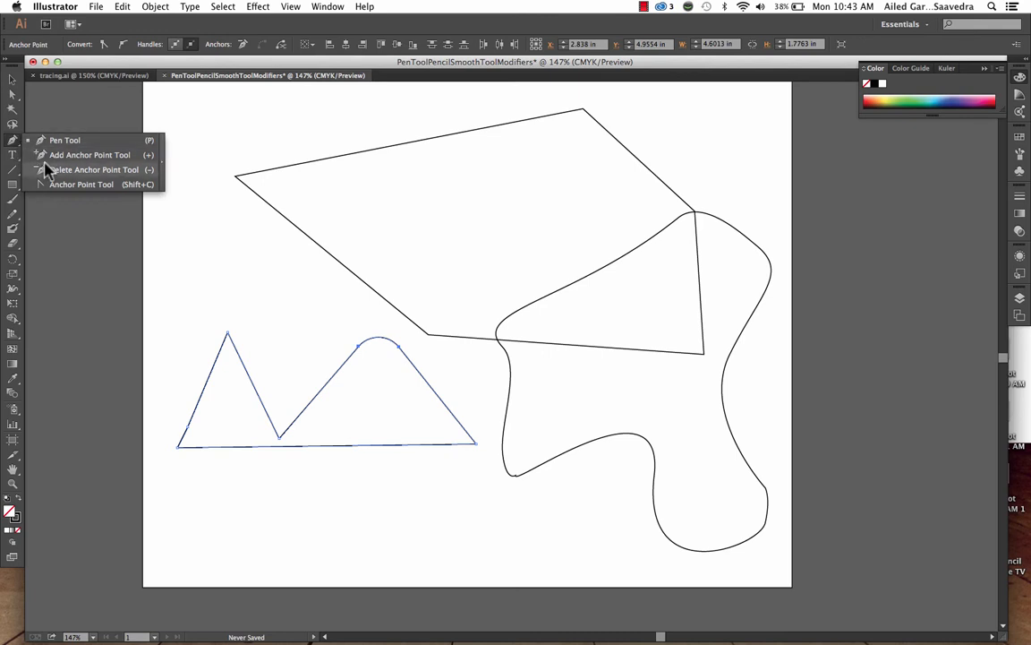
{"action": "left_click", "coordinate": [57, 185]}
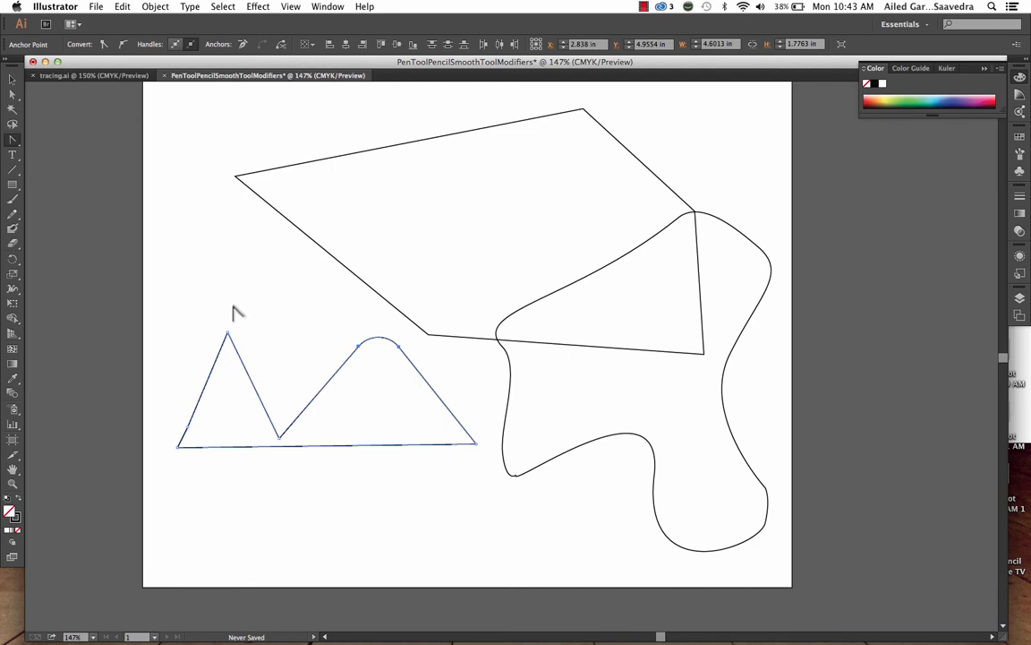
{"action": "left_click", "coordinate": [228, 336]}
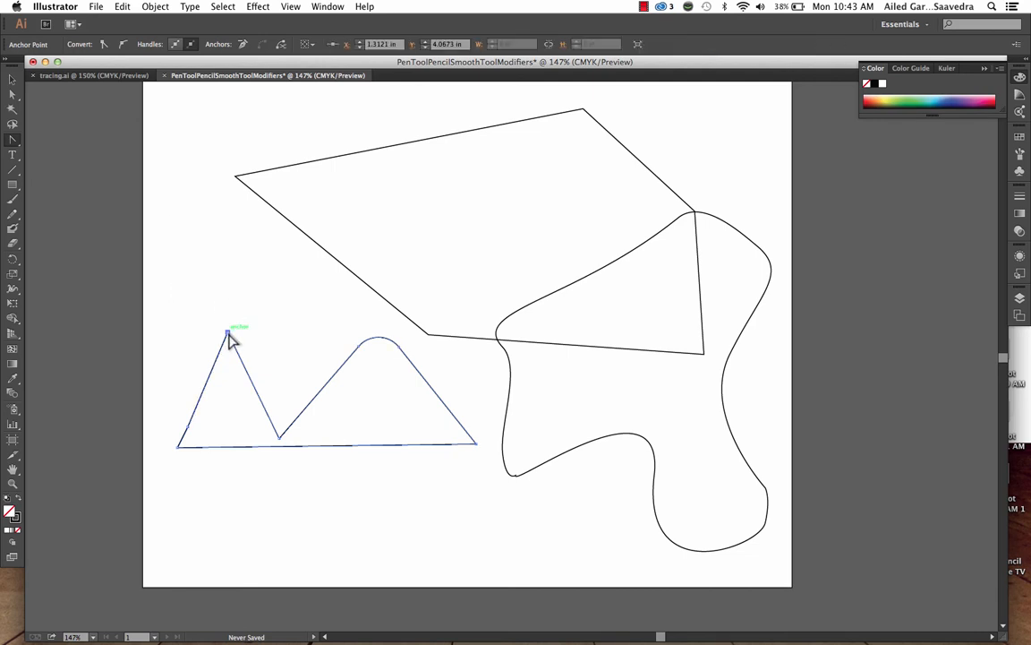
{"action": "left_click_drag", "start_coordinate": [229, 333], "coordinate": [275, 332]}
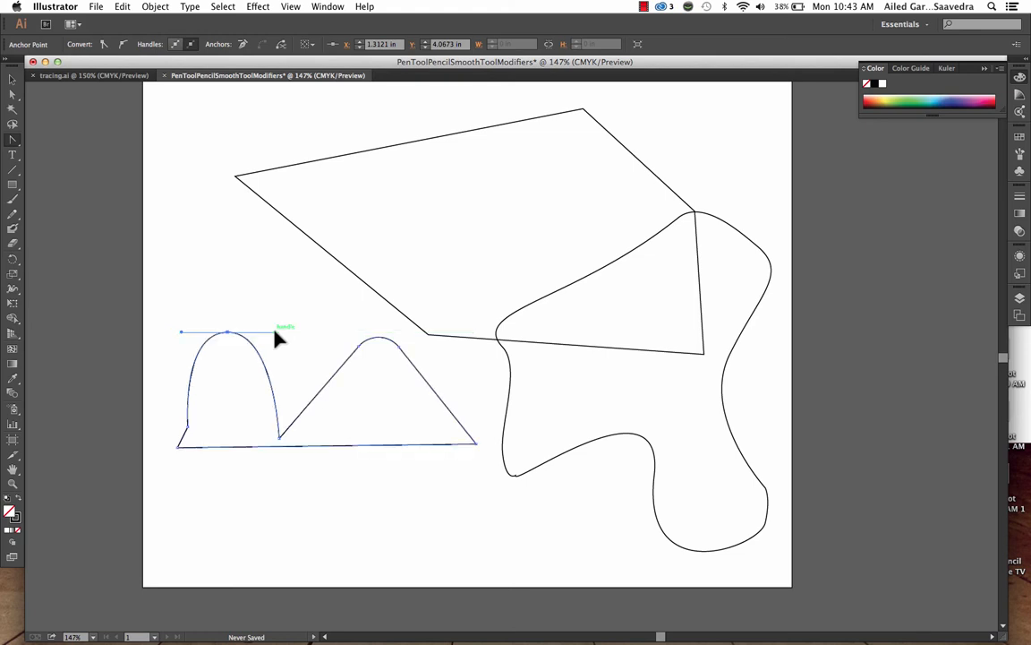
{"action": "left_click", "coordinate": [229, 333]}
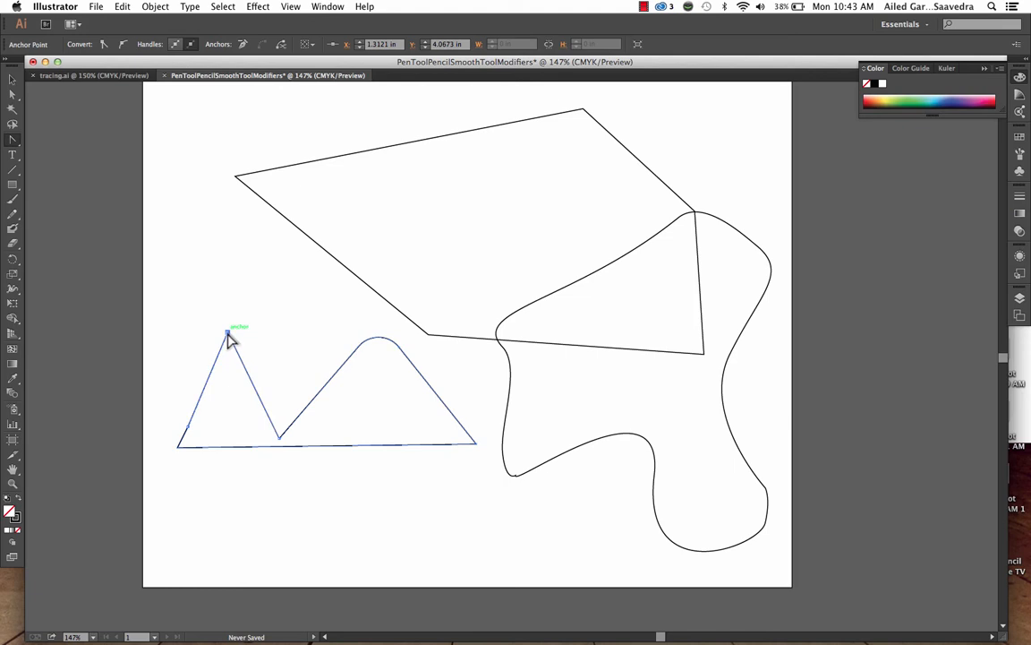
{"action": "left_click_drag", "start_coordinate": [228, 333], "coordinate": [284, 332]}
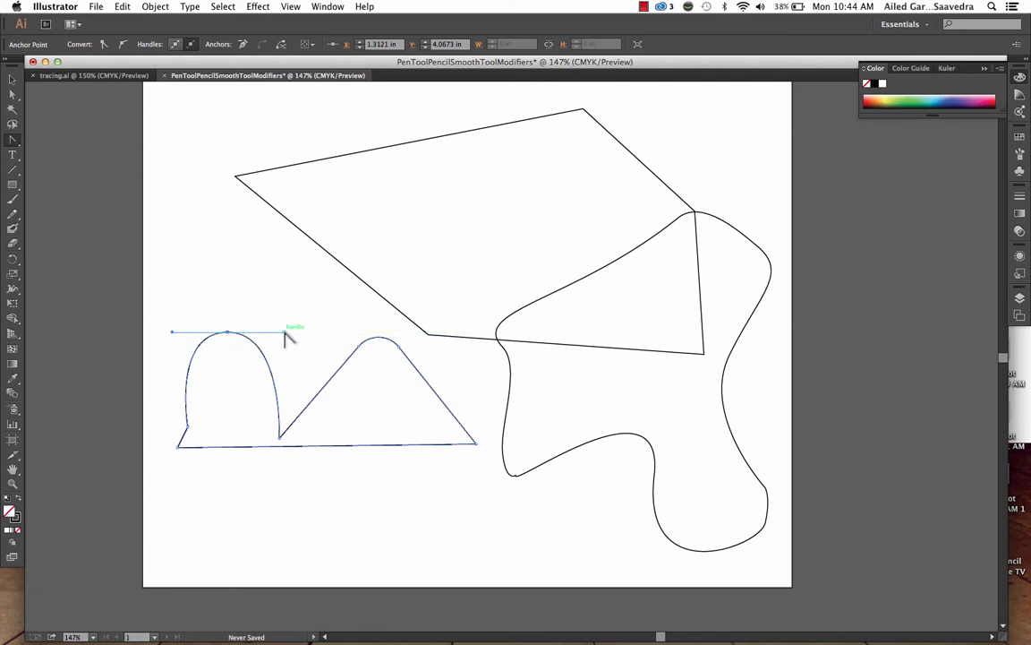
Step: Angle the left peak's right direction handle upward independently, bulging only the curve on that side
{"action": "left_click_drag", "start_coordinate": [285, 335], "coordinate": [280, 240]}
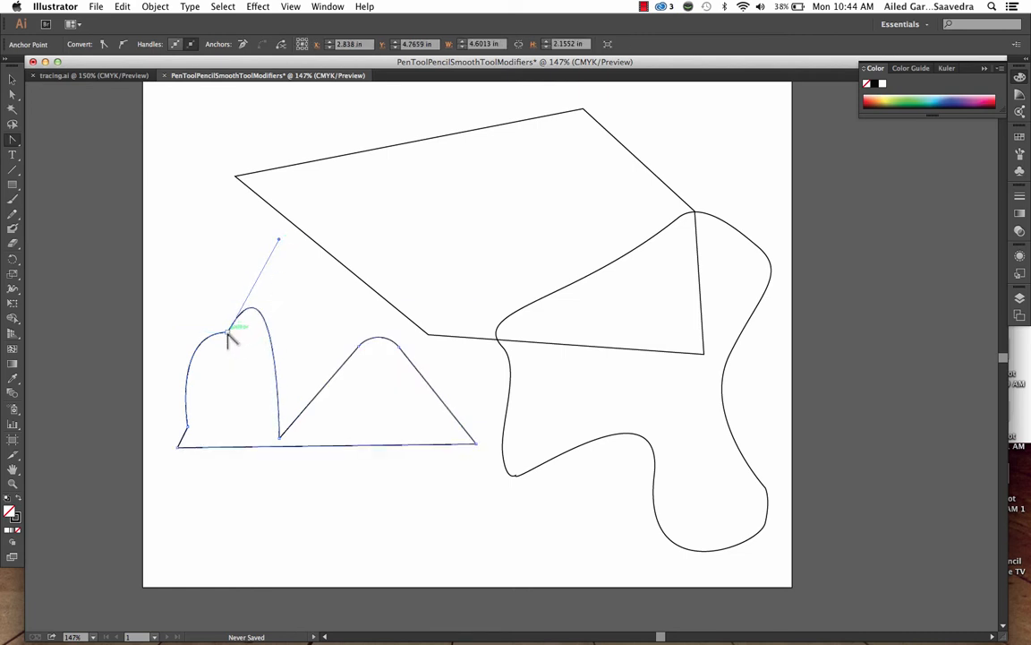
{"action": "left_click_drag", "start_coordinate": [230, 333], "coordinate": [302, 271]}
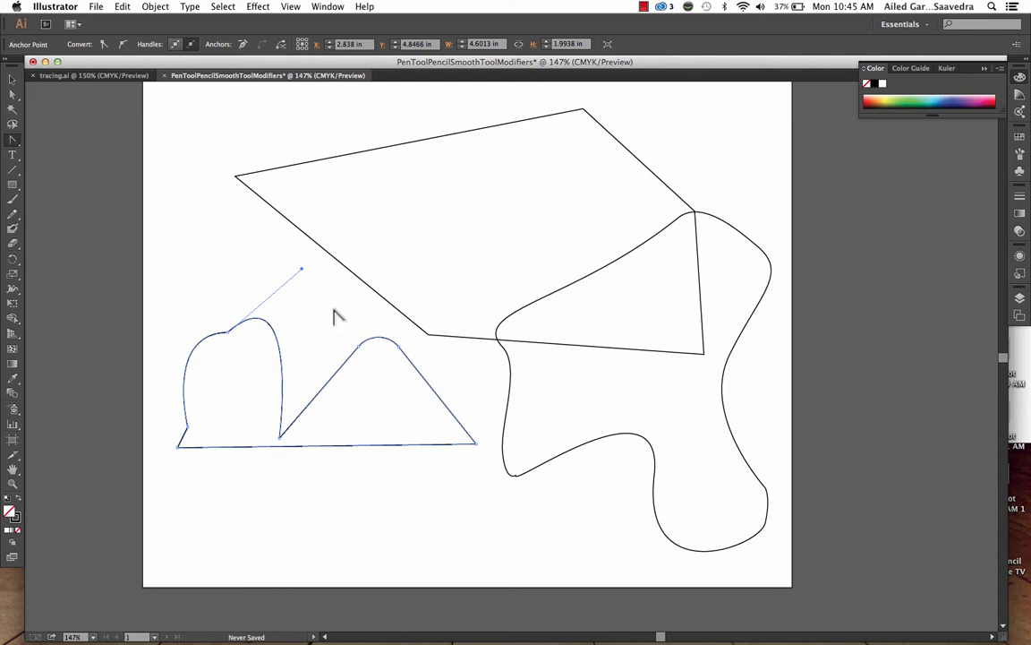
Step: Draw a closed wavy freehand shape about 4.7 in wide and 2.6 in high with the Pencil tool across the polygon's left half
{"action": "left_click", "coordinate": [14, 214]}
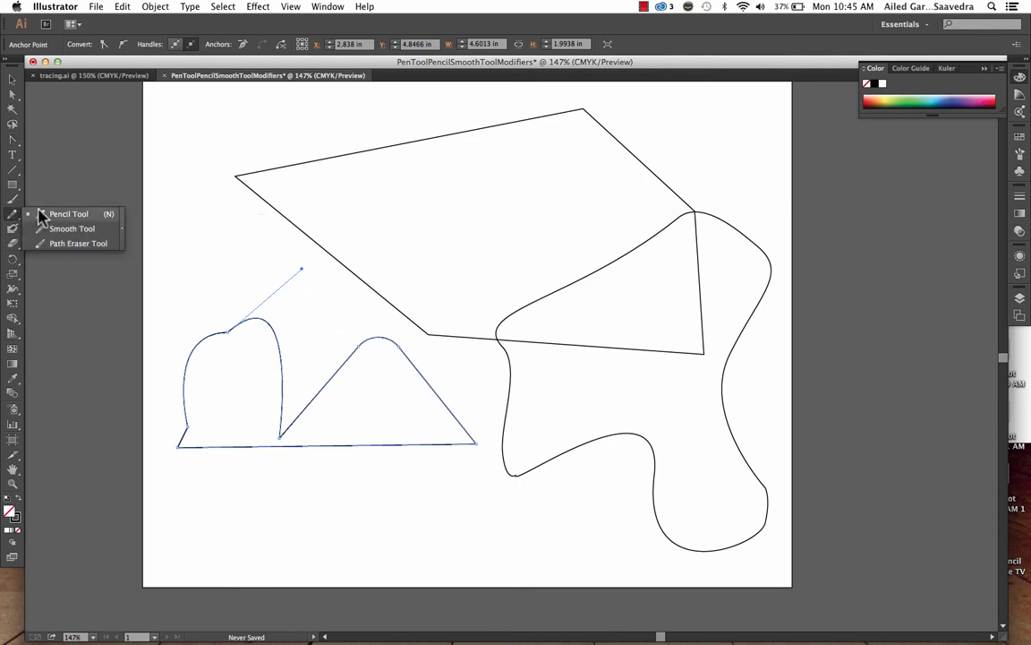
{"action": "left_click", "coordinate": [45, 214]}
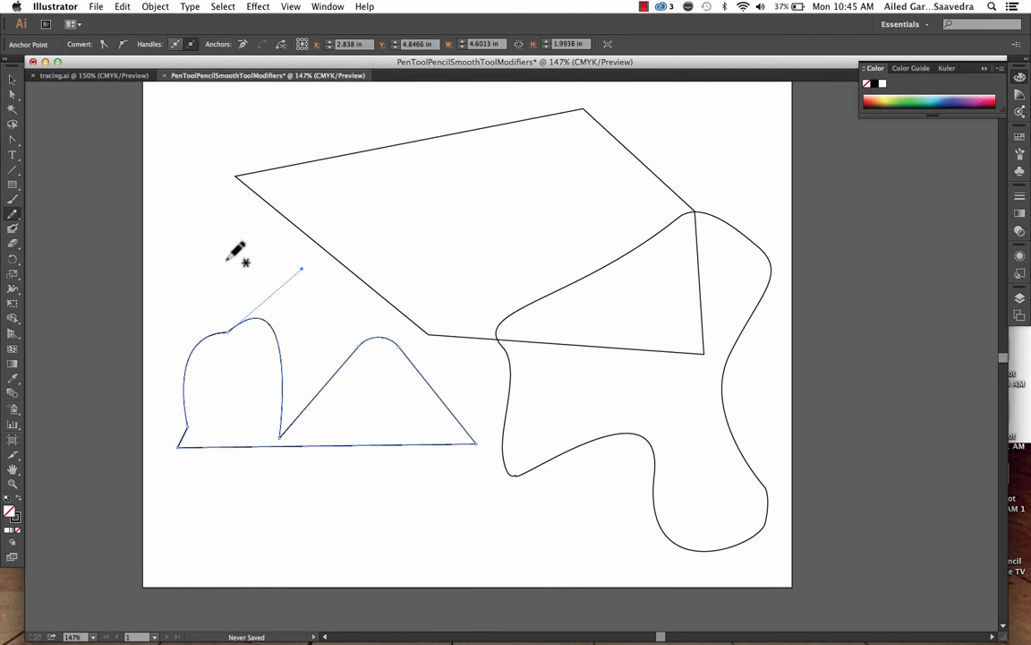
{"action": "mouse_move", "coordinate": [228, 267]}
{"action": "left_mouse_down"}
{"action": "mouse_move", "coordinate": [200, 218]}
{"action": "mouse_move", "coordinate": [246, 207]}
{"action": "mouse_move", "coordinate": [256, 162]}
{"action": "mouse_move", "coordinate": [304, 202]}
{"action": "mouse_move", "coordinate": [334, 152]}
{"action": "mouse_move", "coordinate": [398, 162]}
{"action": "mouse_move", "coordinate": [461, 205]}
{"action": "mouse_move", "coordinate": [496, 287]}
{"action": "mouse_move", "coordinate": [405, 270]}
{"action": "mouse_move", "coordinate": [364, 299]}
{"action": "mouse_move", "coordinate": [324, 282]}
{"action": "mouse_move", "coordinate": [299, 253]}
{"action": "mouse_move", "coordinate": [271, 287]}
{"action": "mouse_move", "coordinate": [235, 276]}
{"action": "left_mouse_up"}
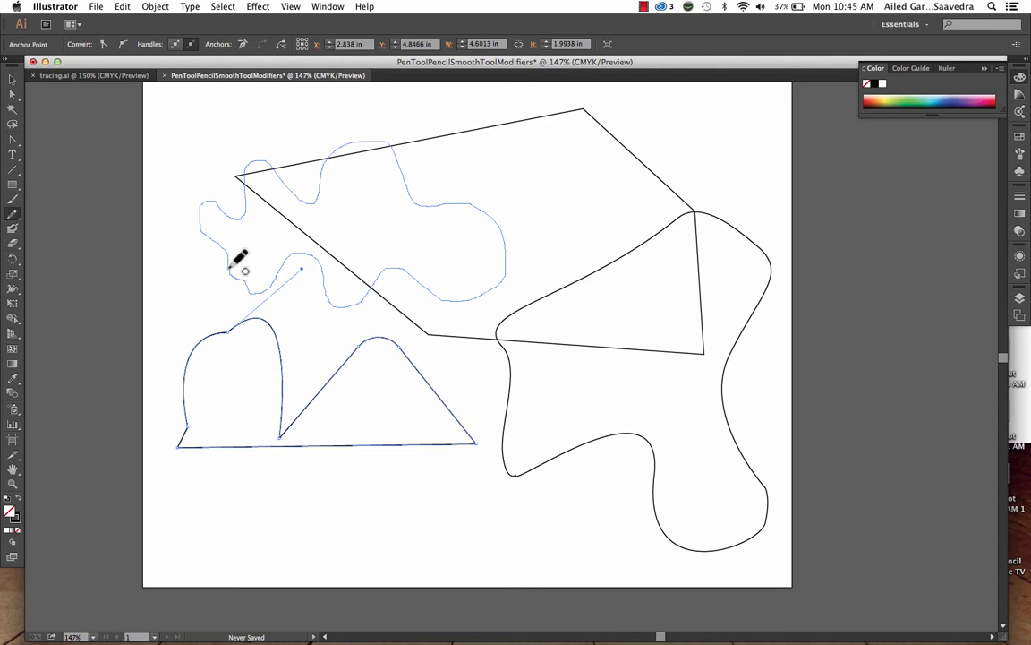
{"action": "left_click_drag", "start_coordinate": [235, 266], "coordinate": [235, 266]}
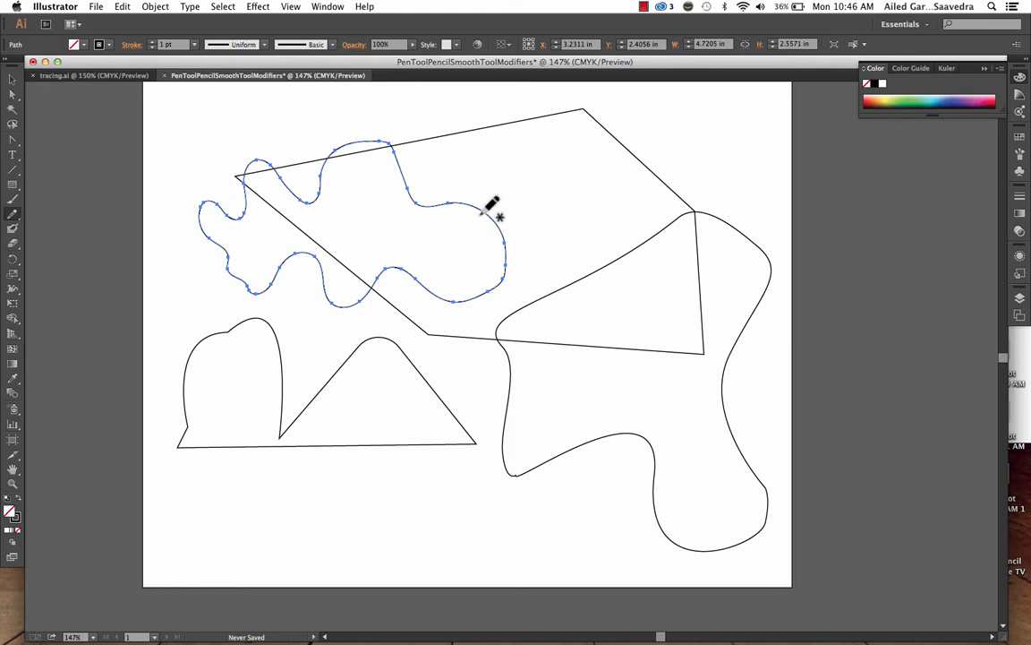
Step: Smooth the upper and lower contours of the wavy freehand shape with the Smooth tool
{"action": "left_click", "coordinate": [12, 228]}
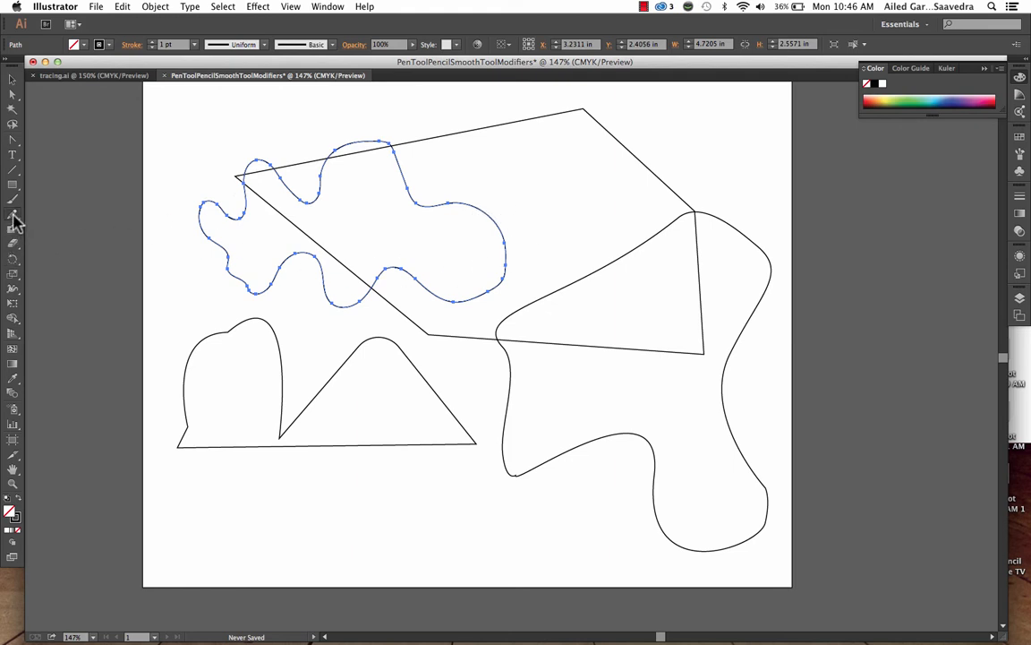
{"action": "left_click_drag", "start_coordinate": [12, 222], "coordinate": [41, 230]}
{"action": "mouse_move", "coordinate": [277, 181]}
{"action": "left_mouse_down"}
{"action": "mouse_move", "coordinate": [309, 214]}
{"action": "mouse_move", "coordinate": [325, 163]}
{"action": "mouse_move", "coordinate": [360, 145]}
{"action": "mouse_move", "coordinate": [434, 198]}
{"action": "mouse_move", "coordinate": [459, 197]}
{"action": "mouse_move", "coordinate": [442, 201]}
{"action": "mouse_move", "coordinate": [502, 246]}
{"action": "mouse_move", "coordinate": [503, 236]}
{"action": "mouse_move", "coordinate": [503, 262]}
{"action": "mouse_move", "coordinate": [466, 310]}
{"action": "mouse_move", "coordinate": [408, 287]}
{"action": "left_mouse_up"}
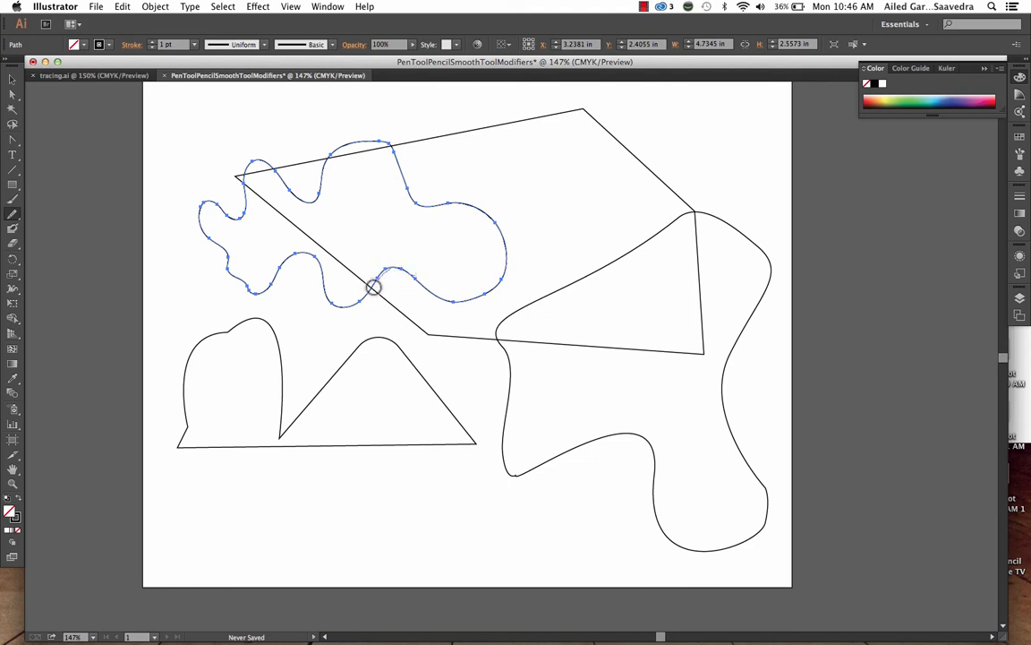
{"action": "mouse_move", "coordinate": [374, 286]}
{"action": "left_mouse_down"}
{"action": "mouse_move", "coordinate": [351, 297]}
{"action": "mouse_move", "coordinate": [295, 254]}
{"action": "mouse_move", "coordinate": [262, 277]}
{"action": "mouse_move", "coordinate": [225, 267]}
{"action": "mouse_move", "coordinate": [197, 220]}
{"action": "mouse_move", "coordinate": [248, 263]}
{"action": "left_mouse_up"}
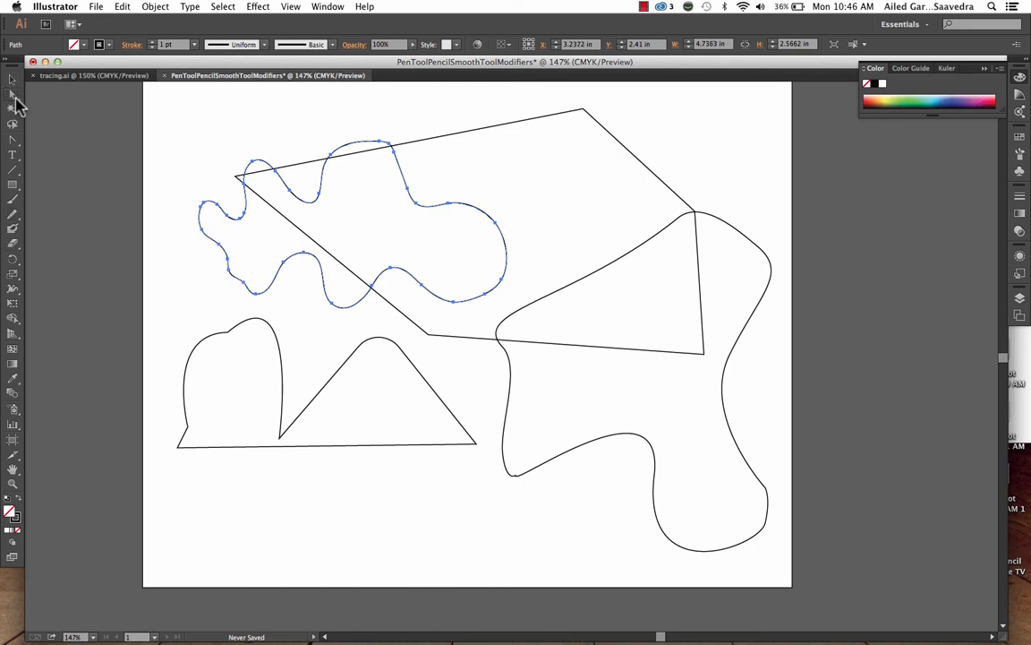
Step: Direct-select the top segment of the freehand shape to examine its anchor points and handles
{"action": "left_click", "coordinate": [12, 94]}
{"action": "left_click", "coordinate": [368, 114]}
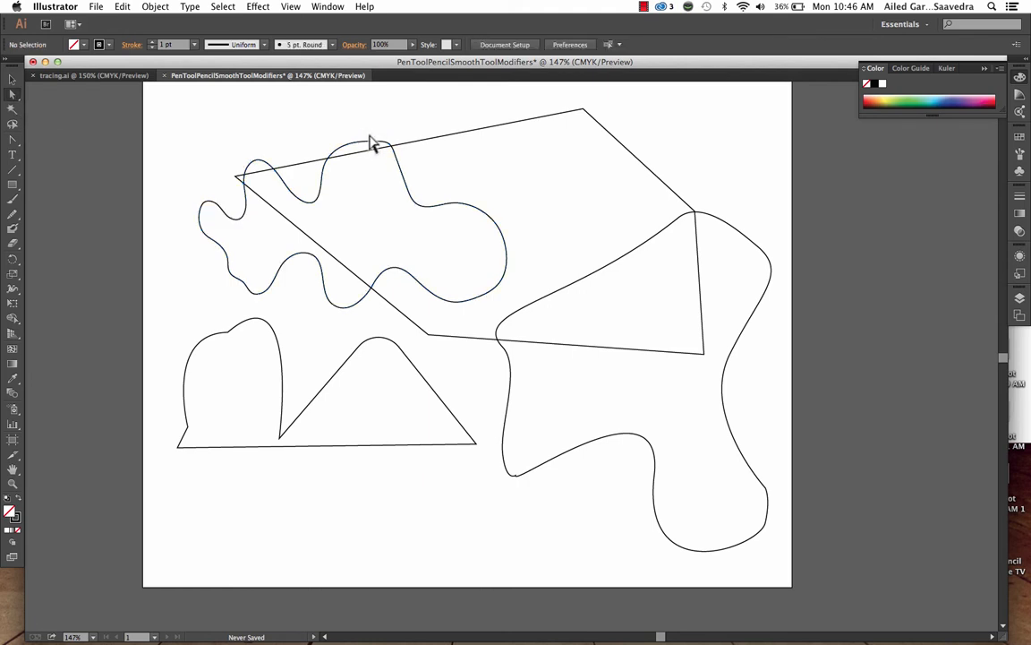
{"action": "mouse_move", "coordinate": [365, 141]}
{"action": "left_mouse_down"}
{"action": "mouse_move", "coordinate": [366, 153]}
{"action": "mouse_move", "coordinate": [364, 142]}
{"action": "left_mouse_up"}
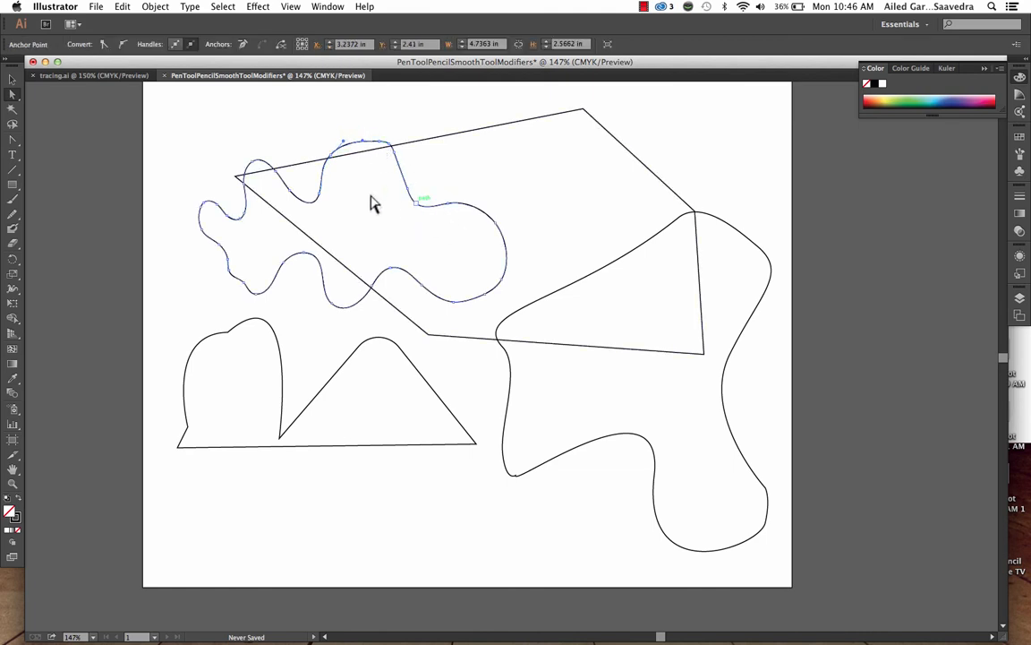
{"action": "left_click", "coordinate": [122, 47]}
Step: Switch to the tracing.ai document and add a new layer above the locked sketch layer
{"action": "left_click", "coordinate": [107, 75]}
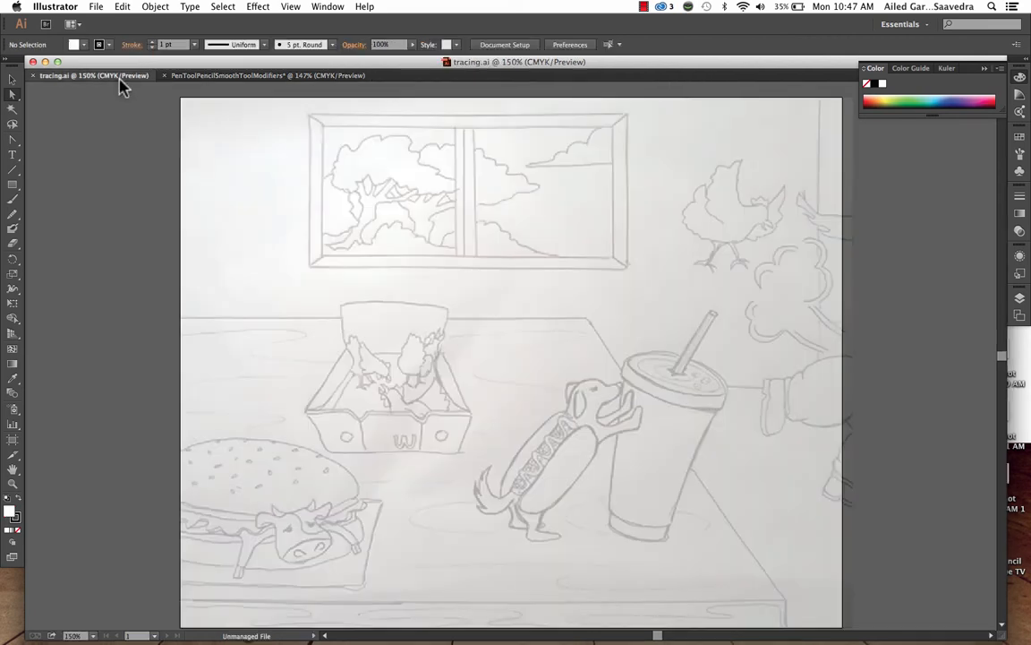
{"action": "key", "text": "n"}
{"action": "left_click", "coordinate": [1020, 298]}
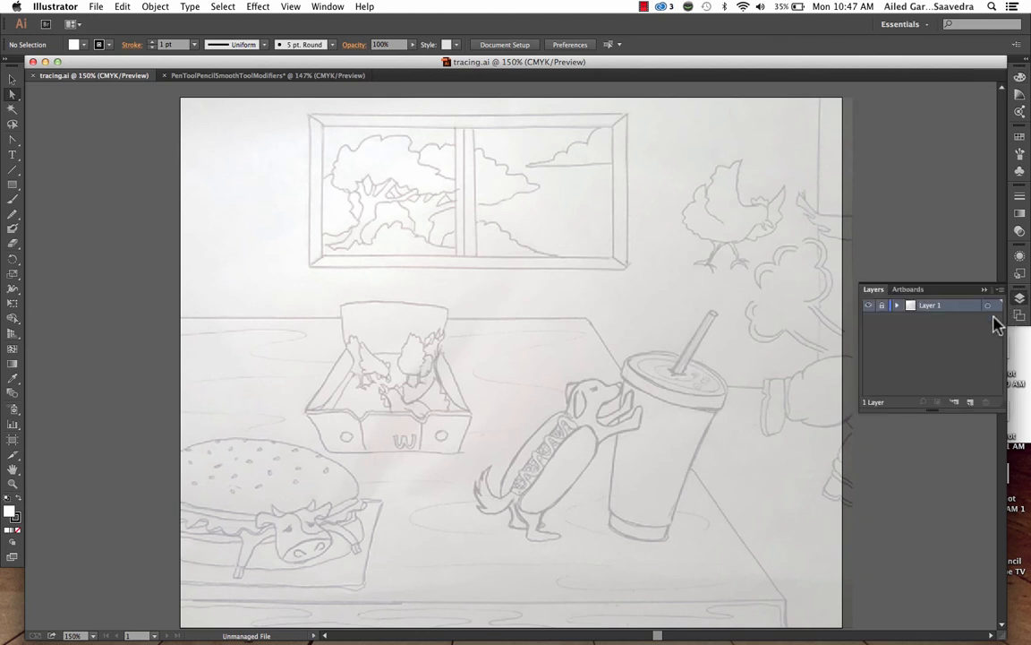
{"action": "left_click", "coordinate": [970, 403]}
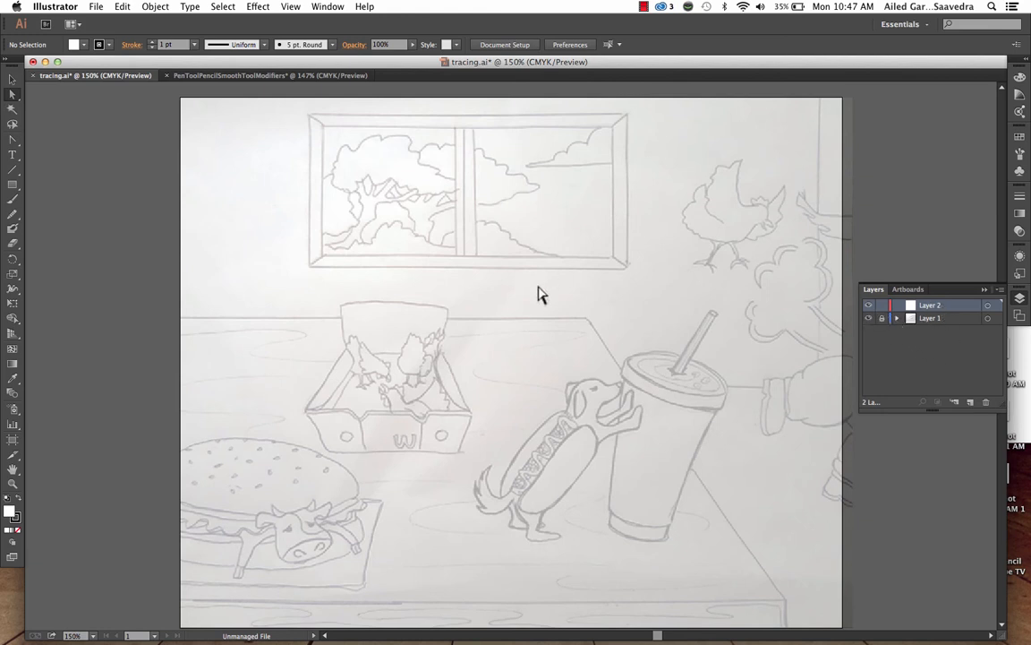
Step: Trace the left side of the sketched window frame as a closed four-sided shape with the Pen tool
{"action": "left_click_drag", "start_coordinate": [563, 257], "coordinate": [491, 391]}
{"action": "left_click_drag", "start_coordinate": [12, 140], "coordinate": [58, 145]}
{"action": "left_click_drag", "start_coordinate": [310, 114], "coordinate": [325, 127]}
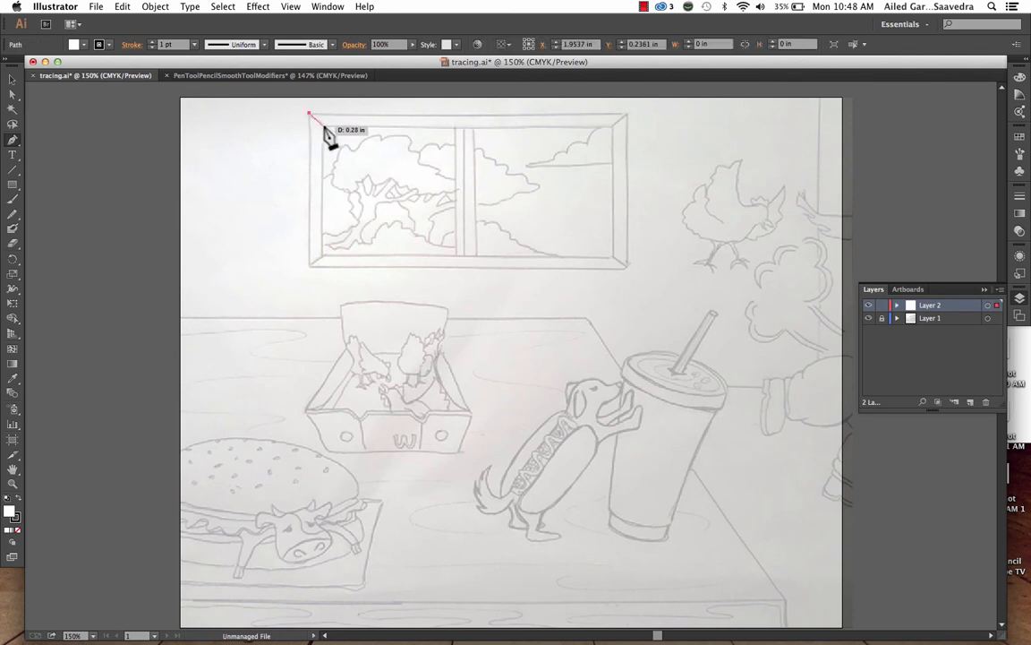
{"action": "left_click", "coordinate": [323, 256]}
{"action": "left_click_drag", "start_coordinate": [310, 265], "coordinate": [310, 115]}
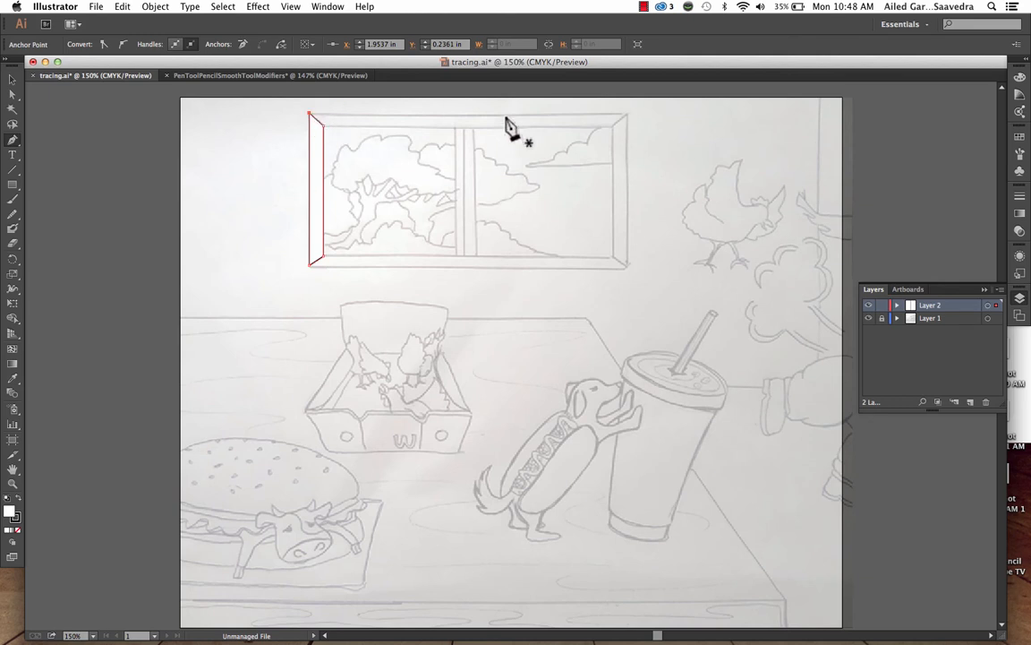
Step: Trace the top bar of the window frame as a closed shape with mitred ends meeting the left side
{"action": "left_click", "coordinate": [626, 115]}
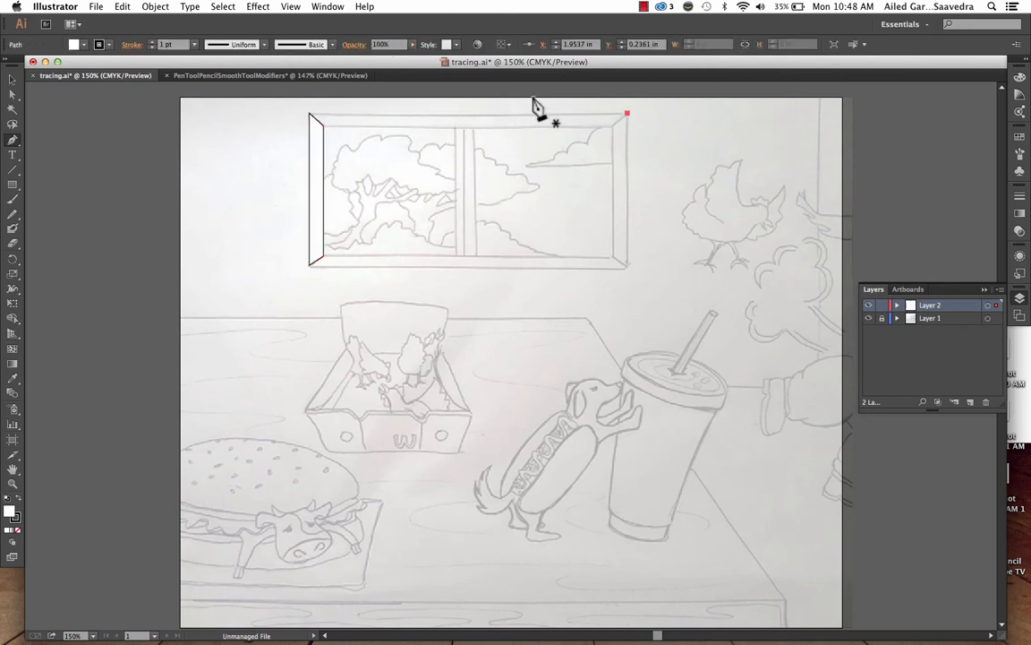
{"action": "left_click", "coordinate": [309, 115]}
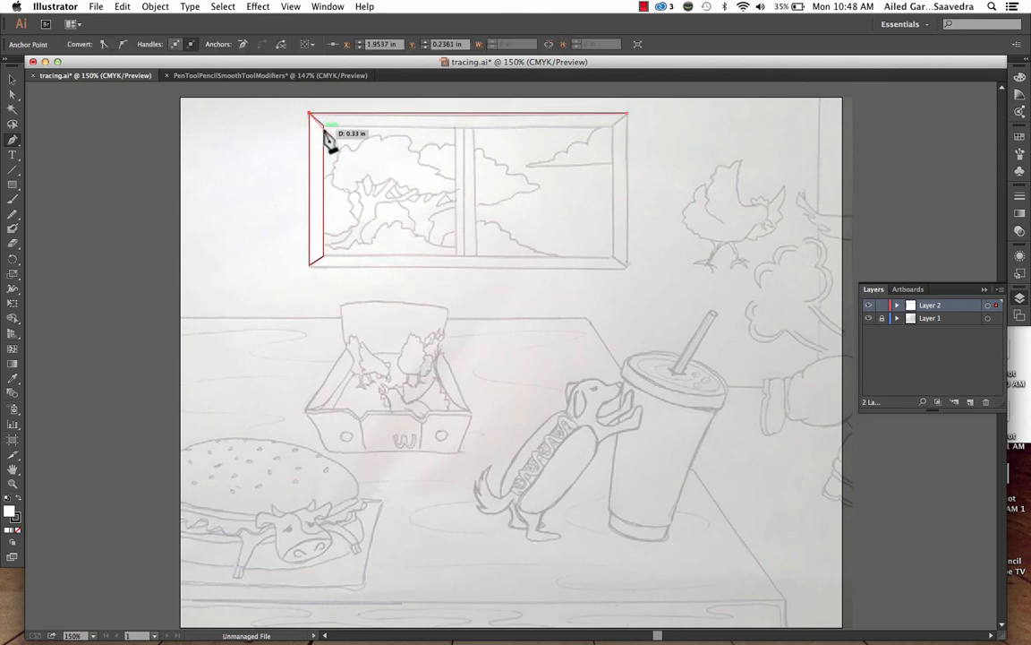
{"action": "left_click_drag", "start_coordinate": [325, 130], "coordinate": [630, 117]}
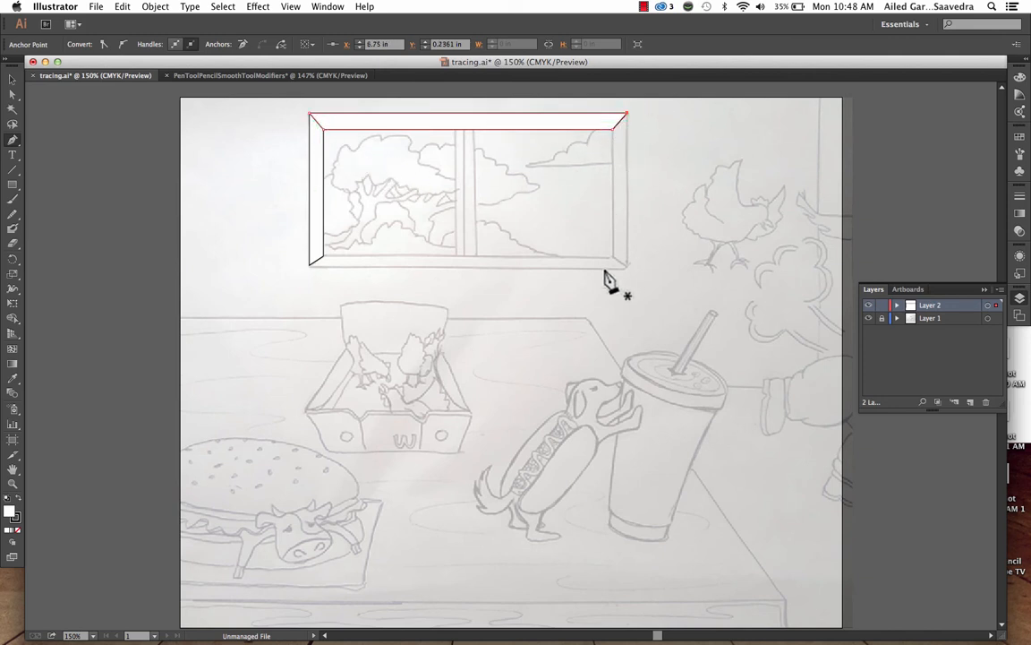
Step: Trace the right side of the window frame as a closed shape joining the top bar's mitred end
{"action": "left_click_drag", "start_coordinate": [610, 257], "coordinate": [628, 269]}
{"action": "left_click_drag", "start_coordinate": [630, 117], "coordinate": [610, 134]}
{"action": "left_click", "coordinate": [610, 133]}
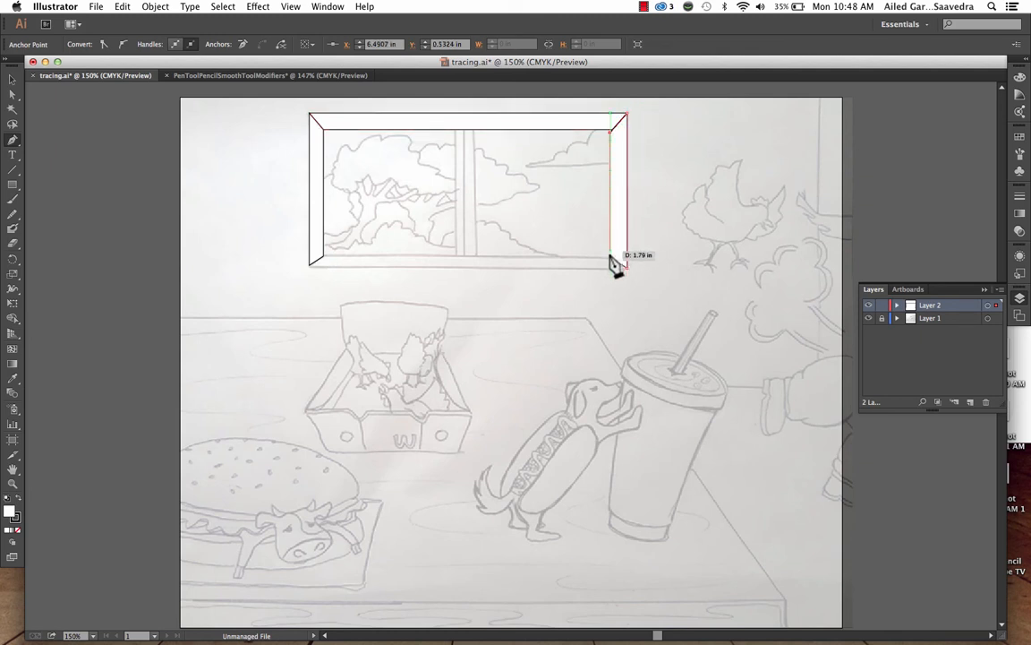
{"action": "left_click", "coordinate": [611, 258]}
Step: Trace the bottom bar of the window frame as a closed shape between the left and right sides
{"action": "left_click", "coordinate": [310, 258]}
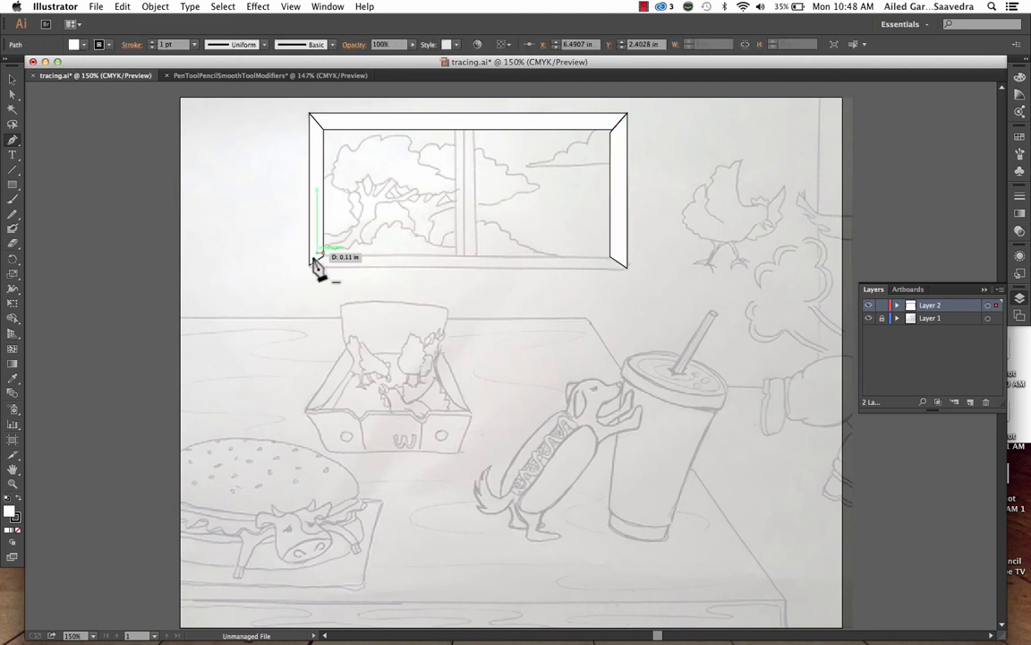
{"action": "left_click", "coordinate": [627, 265]}
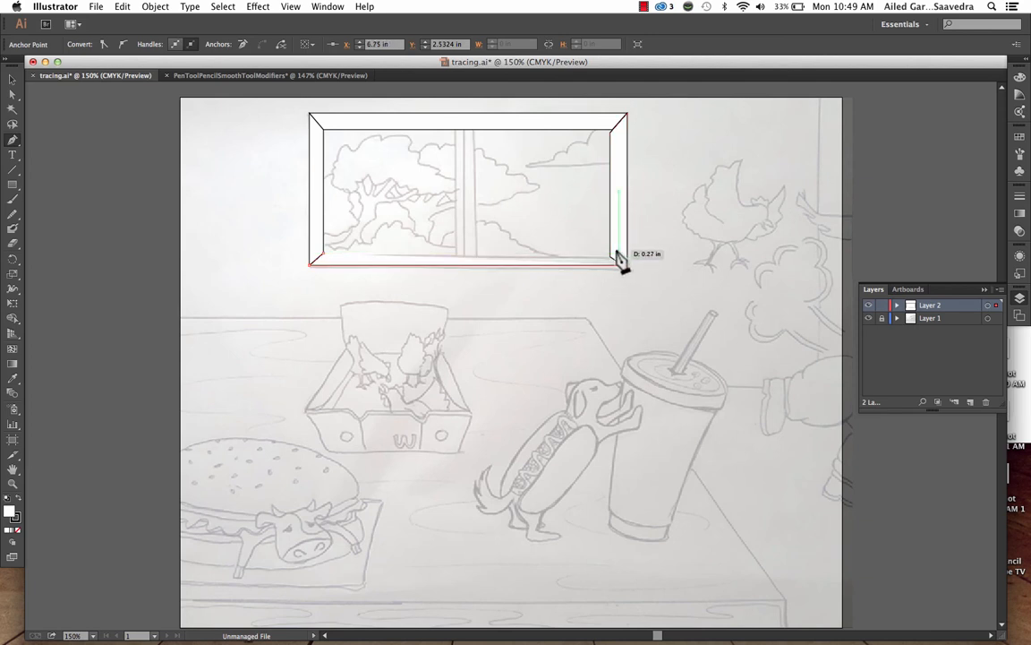
{"action": "left_click", "coordinate": [608, 253]}
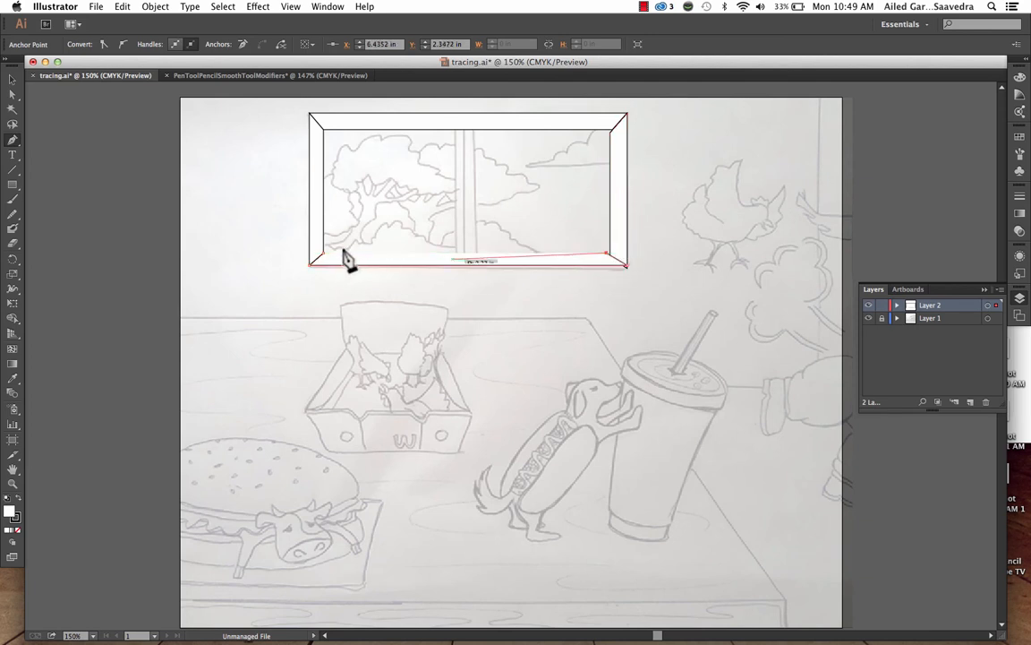
{"action": "left_click", "coordinate": [324, 254]}
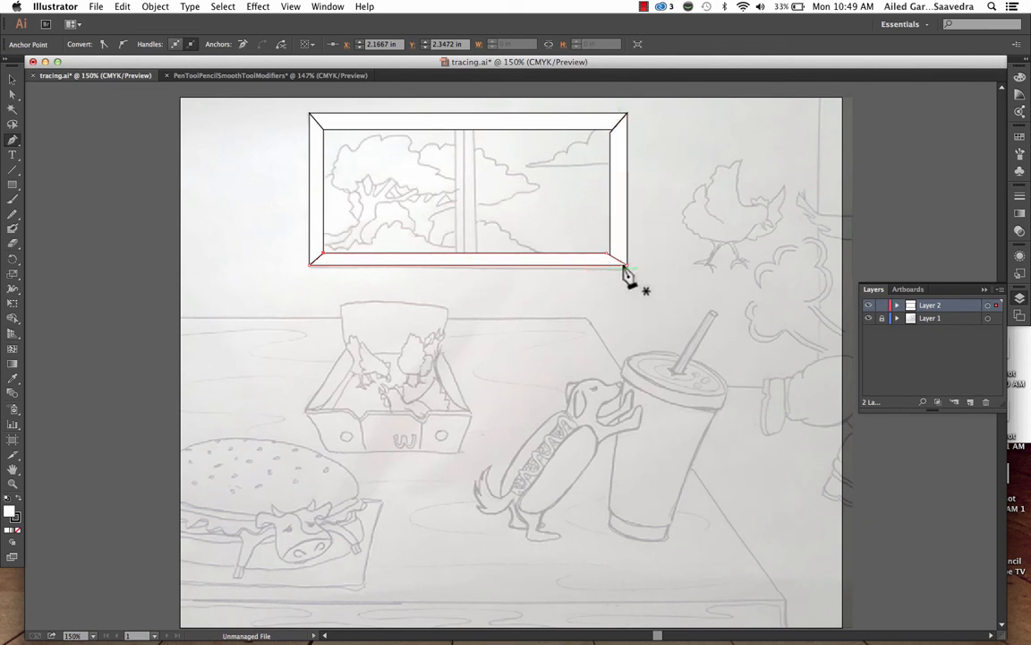
Step: Move the bottom bar's misaligned corner anchors with Direct Selection to meet the adjoining frame sides, and deselect it
{"action": "left_click", "coordinate": [12, 95]}
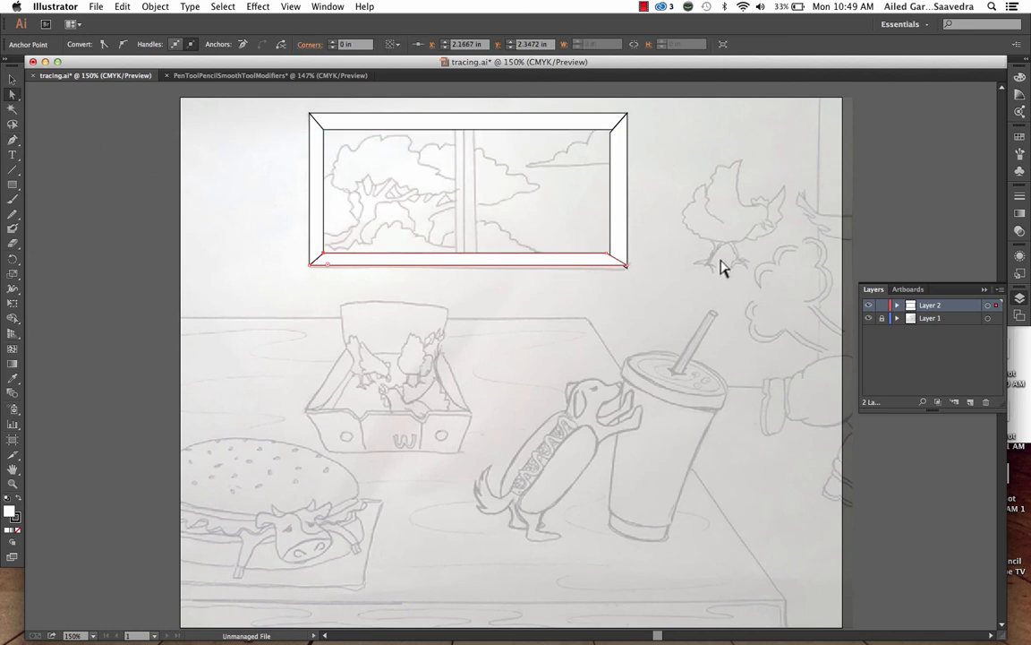
{"action": "left_click_drag", "start_coordinate": [631, 265], "coordinate": [610, 256]}
{"action": "mouse_move", "coordinate": [310, 267]}
{"action": "left_mouse_down"}
{"action": "mouse_move", "coordinate": [324, 257]}
{"action": "mouse_move", "coordinate": [310, 267]}
{"action": "left_mouse_up"}
{"action": "left_click", "coordinate": [328, 294]}
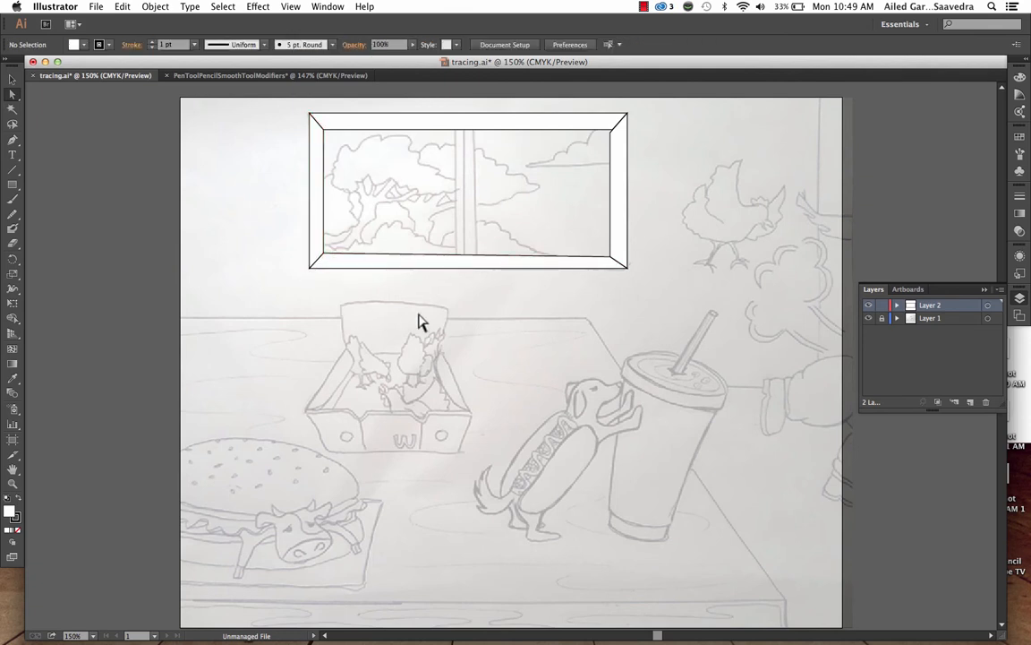
Step: Move the inner corner anchors of the window frame's right side to align with the top and bottom bars, and deselect it
{"action": "left_click_drag", "start_coordinate": [611, 134], "coordinate": [612, 131]}
{"action": "left_click", "coordinate": [614, 260]}
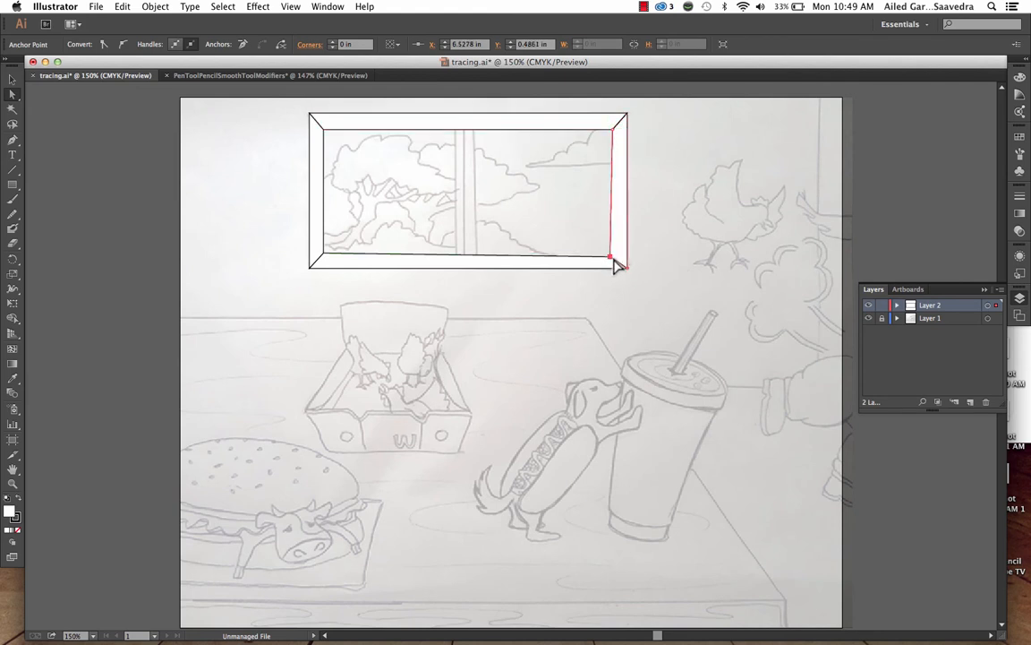
{"action": "left_click", "coordinate": [652, 254]}
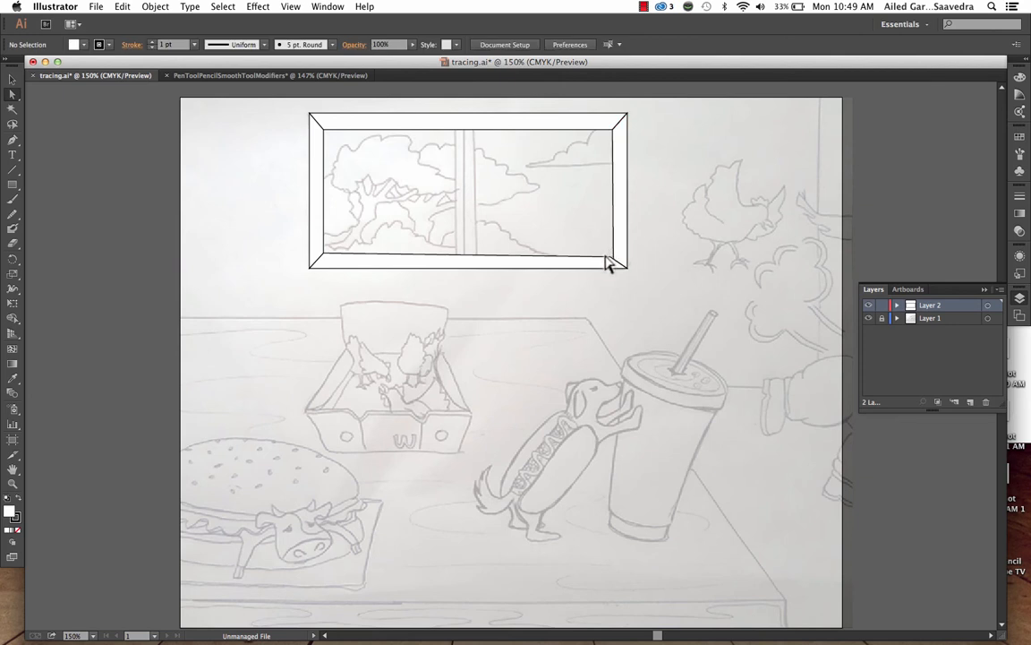
{"action": "left_click", "coordinate": [609, 259]}
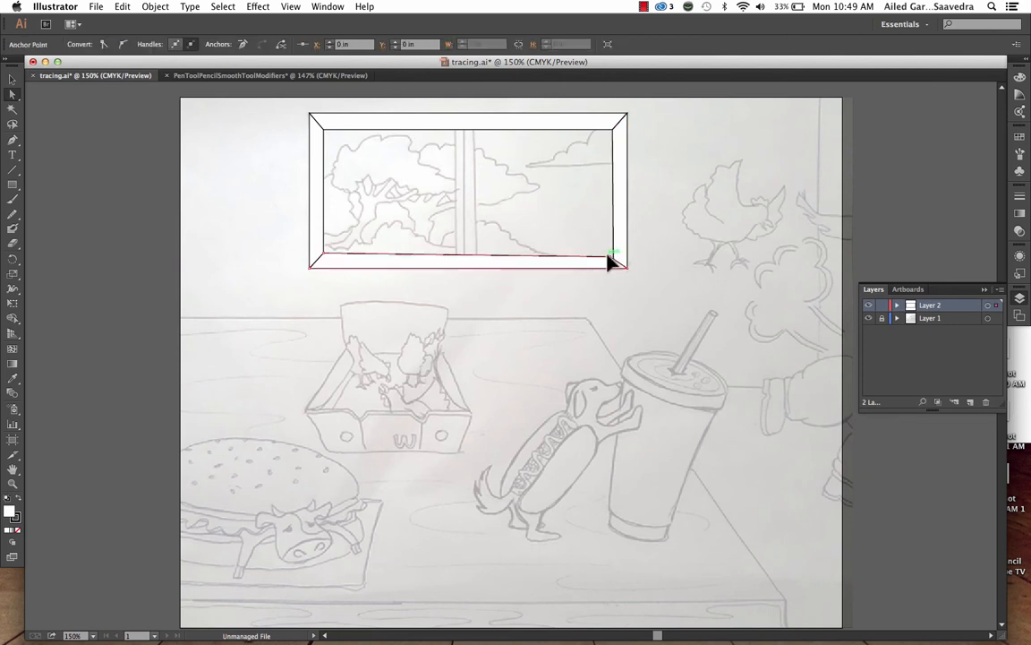
{"action": "left_click", "coordinate": [673, 251]}
Step: Trace the cup's lid rim as a closed curved shape with the Pen tool and set its fill to none
{"action": "scroll", "coordinate": [673, 252], "scroll_direction": "down", "scroll_amount": 5}
{"action": "scroll", "coordinate": [673, 252], "scroll_direction": "right", "scroll_amount": 2}
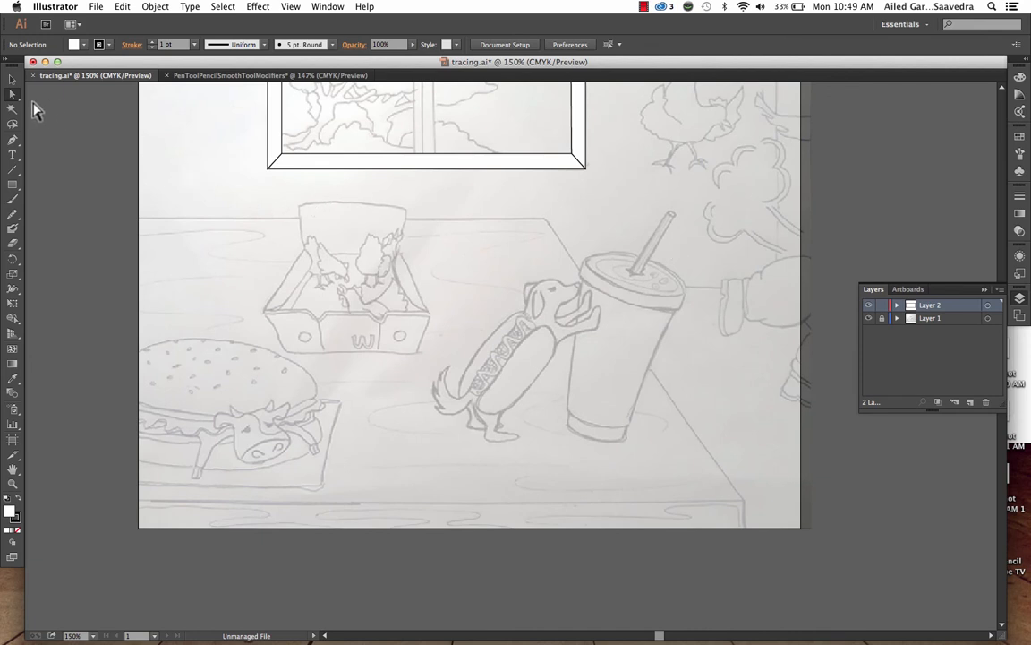
{"action": "left_click", "coordinate": [13, 142]}
{"action": "left_click", "coordinate": [582, 266]}
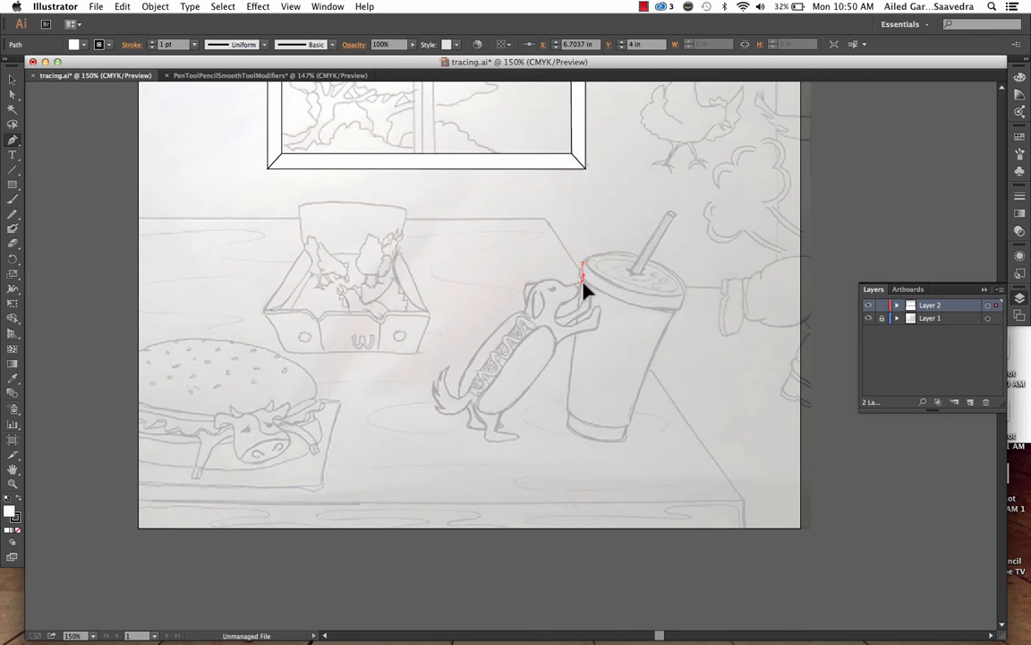
{"action": "left_click_drag", "start_coordinate": [585, 283], "coordinate": [588, 284]}
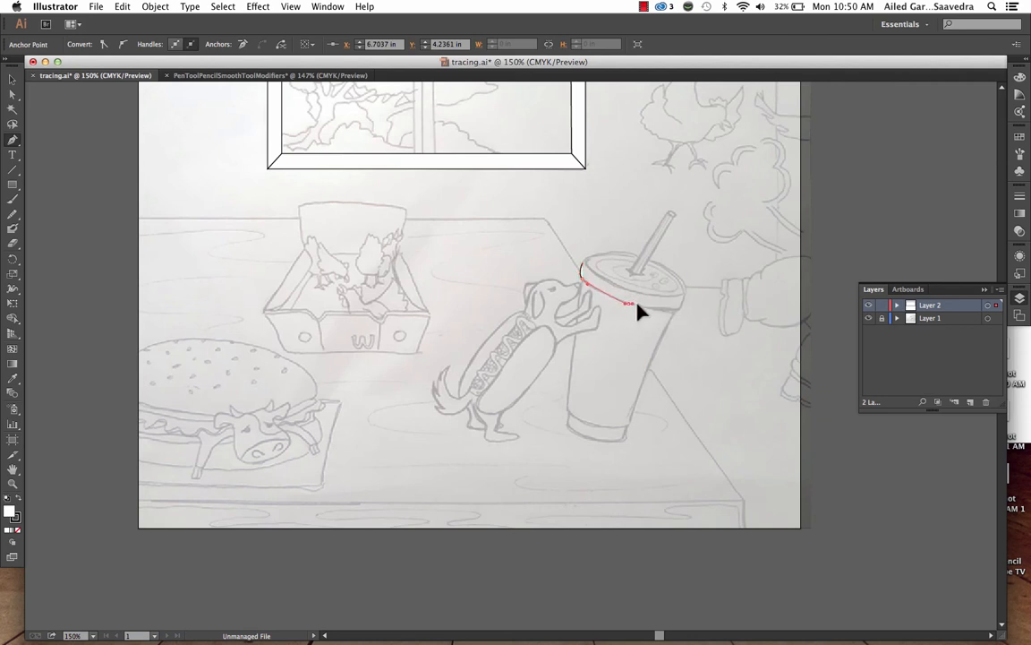
{"action": "left_click_drag", "start_coordinate": [680, 304], "coordinate": [690, 298]}
{"action": "left_click_drag", "start_coordinate": [618, 287], "coordinate": [598, 279]}
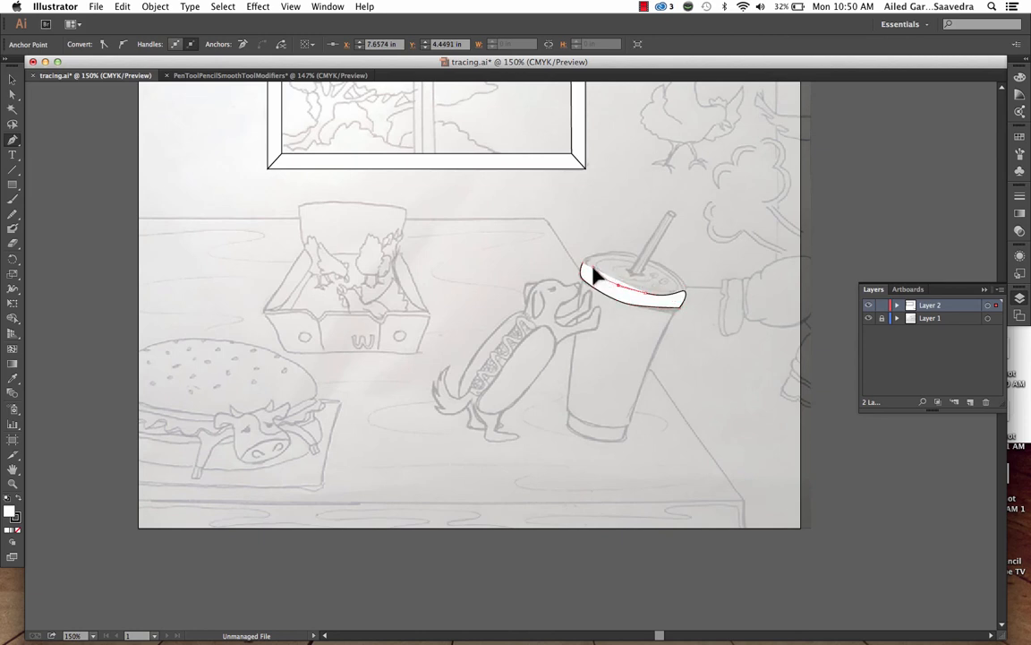
{"action": "left_click", "coordinate": [590, 257]}
{"action": "left_click", "coordinate": [583, 264]}
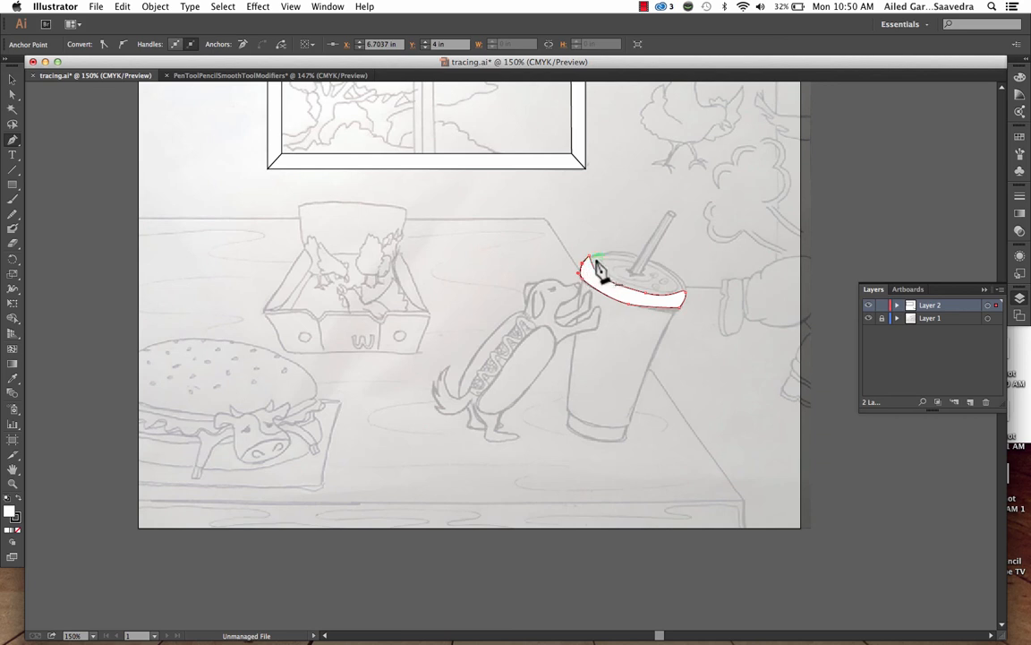
{"action": "left_click", "coordinate": [17, 531]}
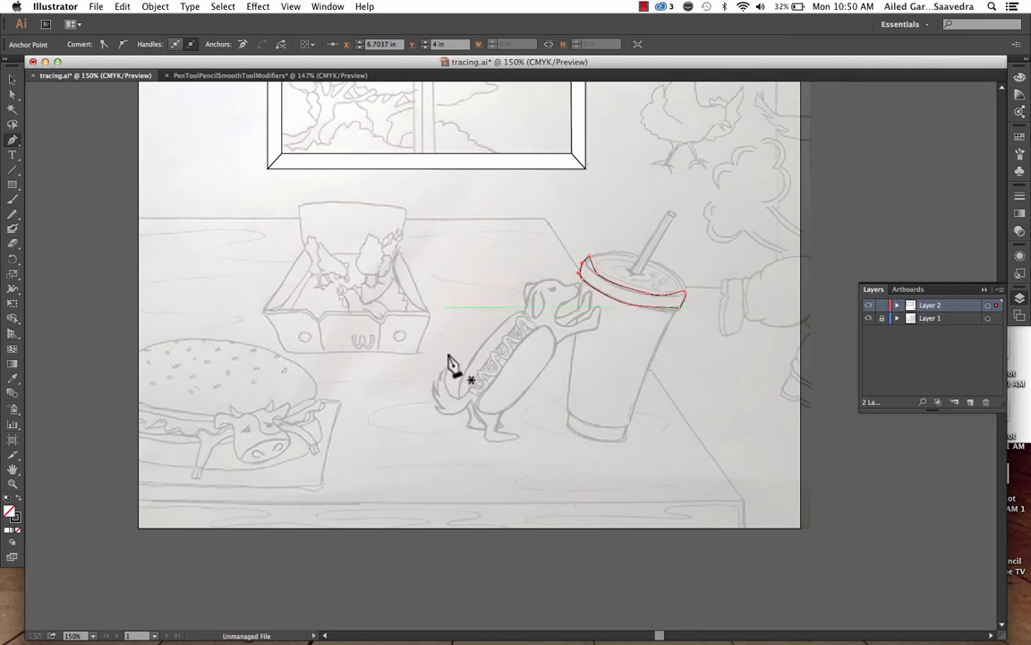
Step: Reshape the lid rim's left end with Direct Selection to follow the sketch, converting its outer-edge anchor to smooth
{"action": "left_click", "coordinate": [13, 484]}
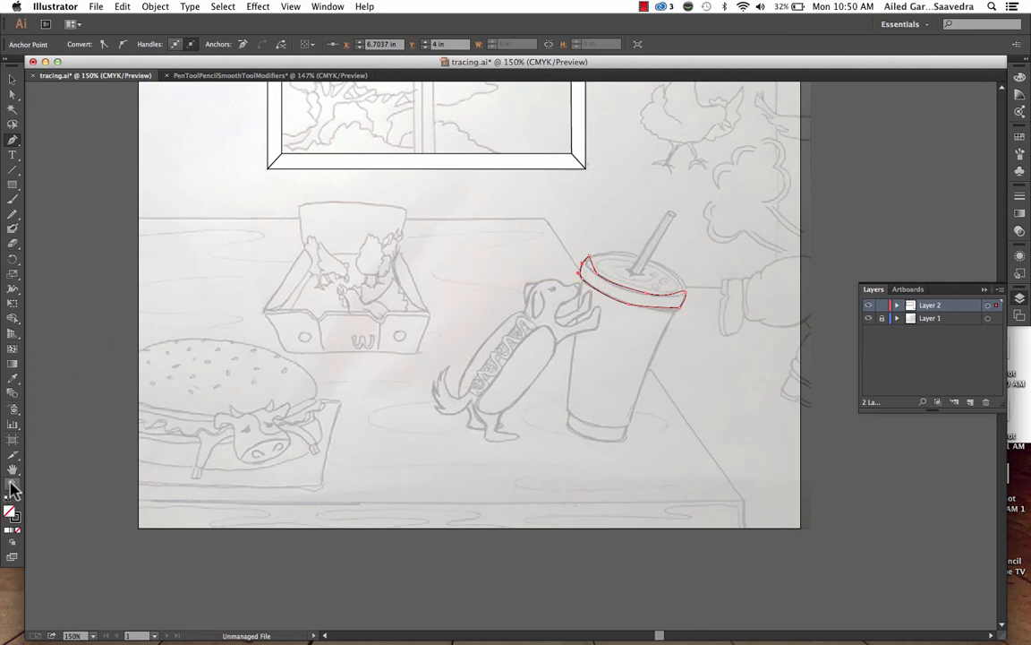
{"action": "left_click", "coordinate": [647, 262]}
{"action": "left_click", "coordinate": [463, 427]}
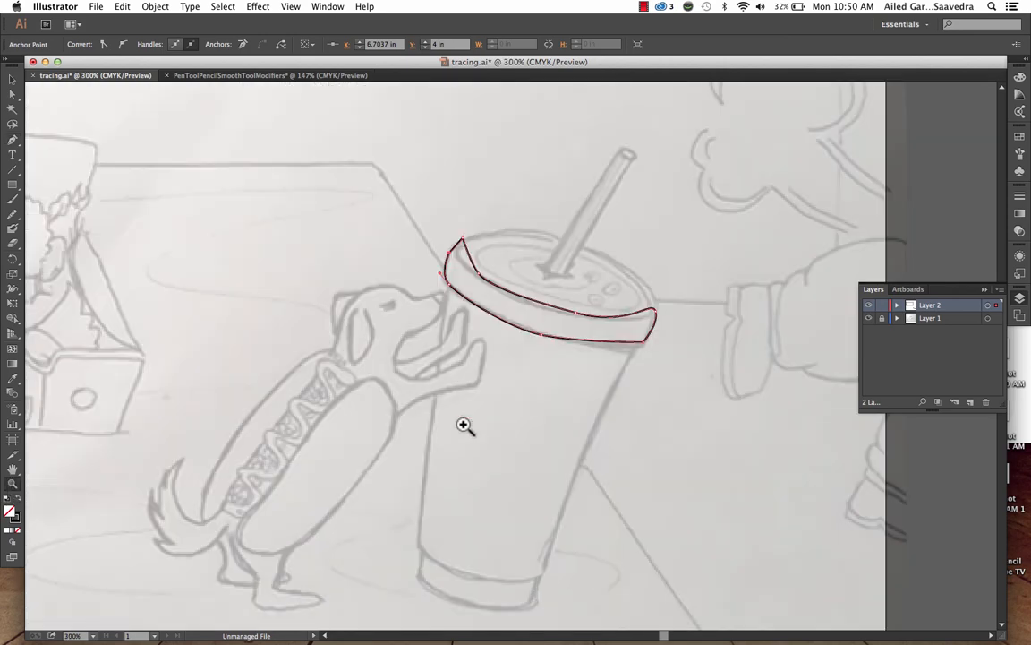
{"action": "left_click", "coordinate": [13, 93]}
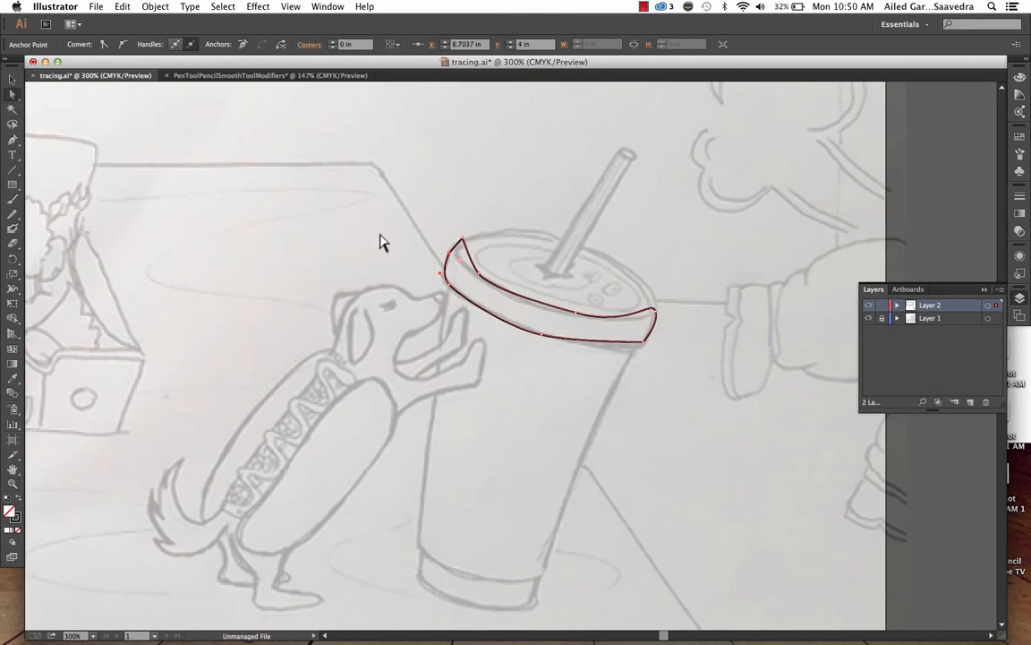
{"action": "left_click_drag", "start_coordinate": [481, 280], "coordinate": [452, 255]}
{"action": "left_click", "coordinate": [448, 259]}
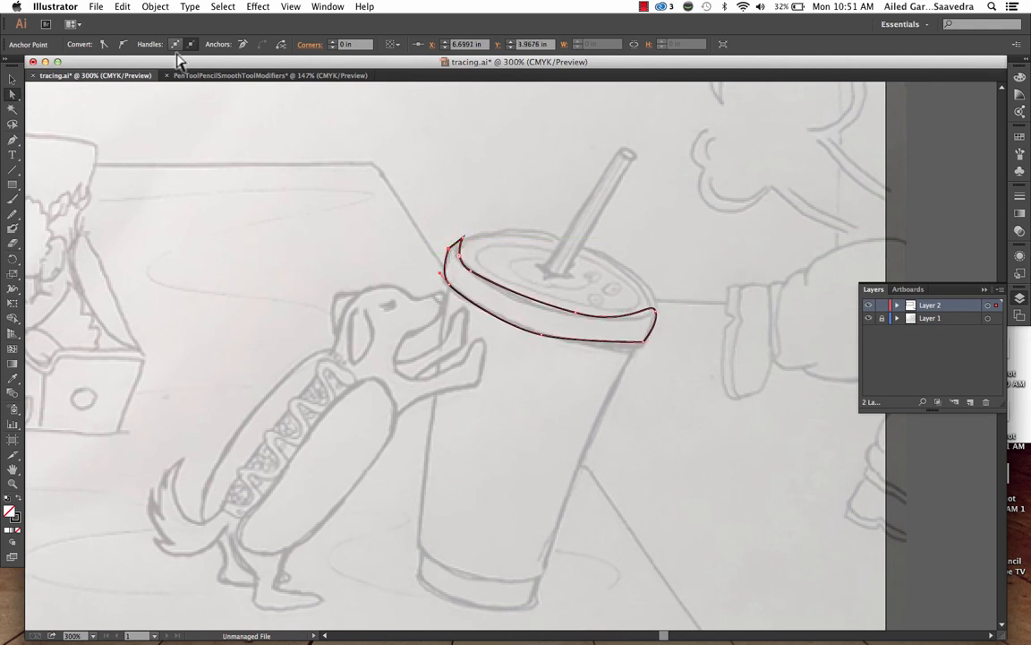
{"action": "left_click", "coordinate": [125, 45]}
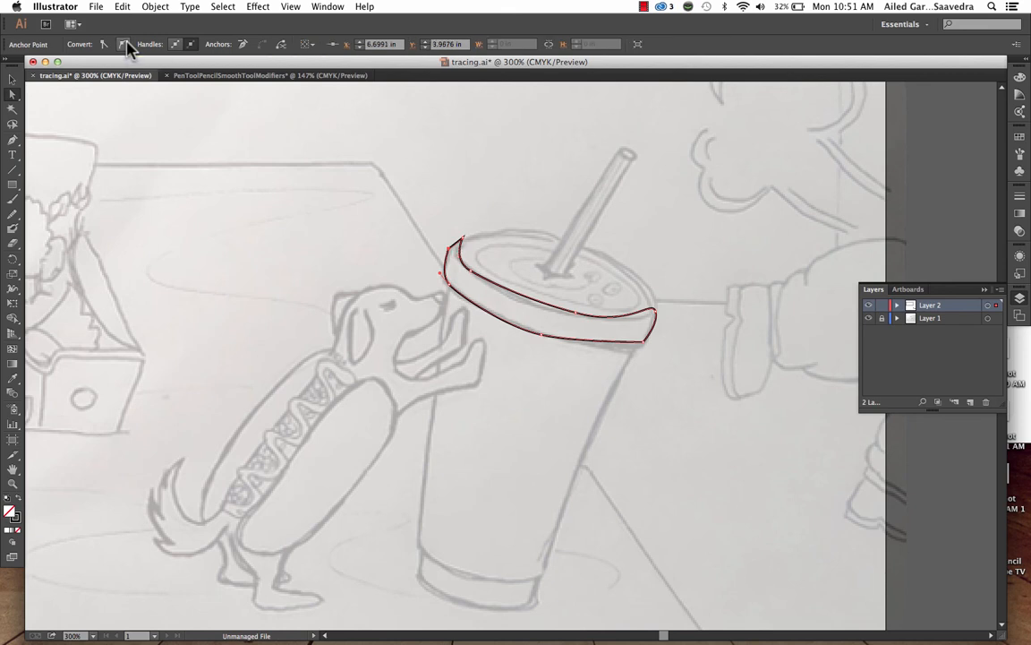
{"action": "left_click", "coordinate": [463, 238]}
Step: Reposition the lid rim's right tip, convert the lower right corner anchor to smooth, and adjust its handles to the sketch
{"action": "left_click", "coordinate": [653, 307]}
{"action": "left_click_drag", "start_coordinate": [654, 315], "coordinate": [658, 303]}
{"action": "left_click", "coordinate": [645, 343]}
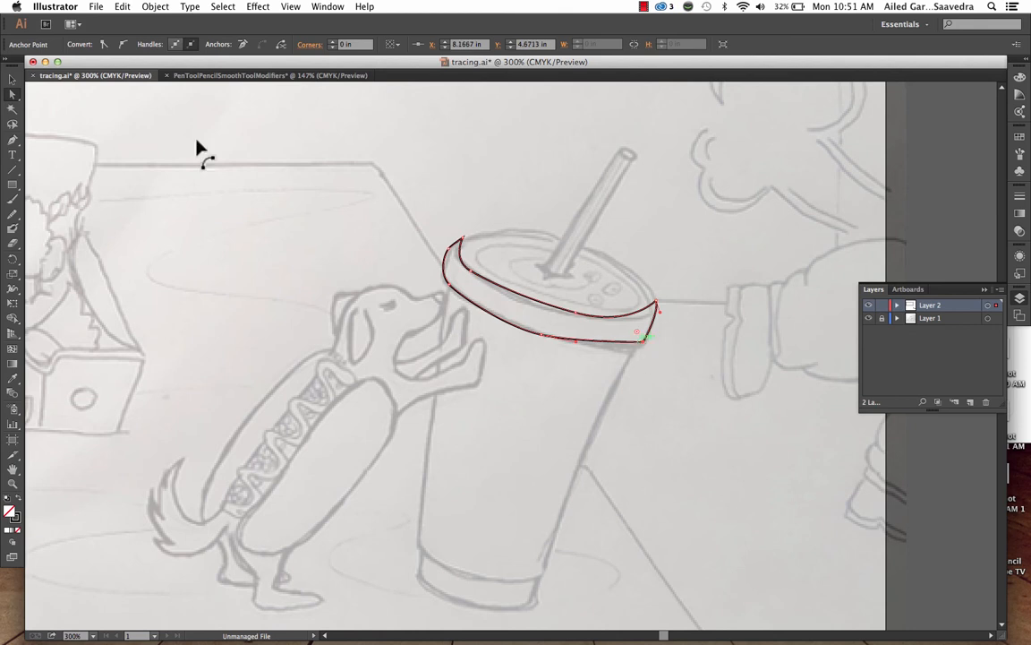
{"action": "left_click", "coordinate": [125, 46]}
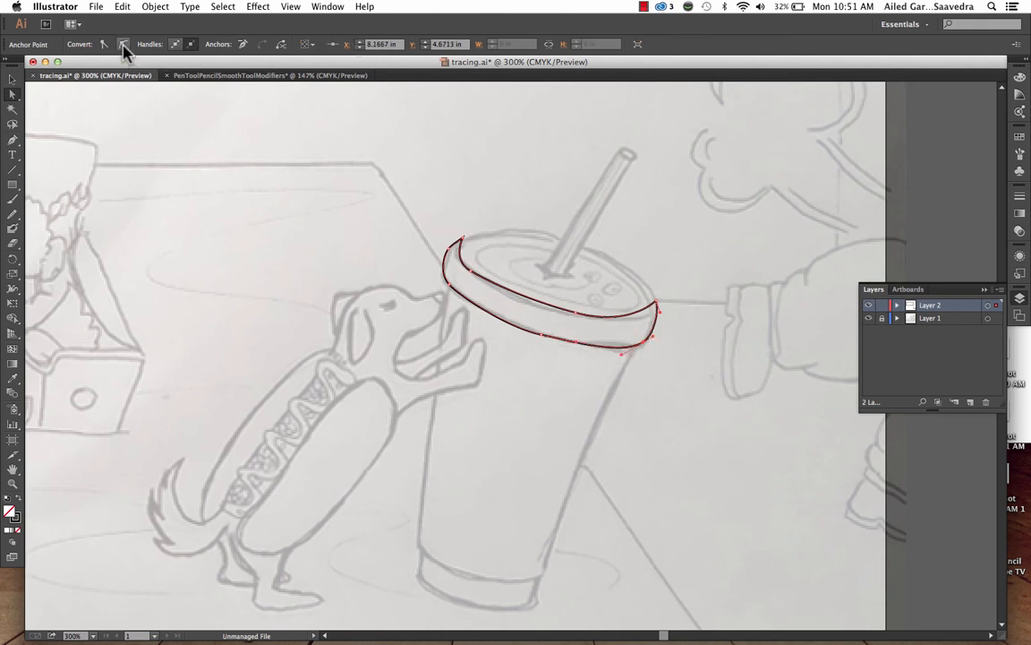
{"action": "left_click", "coordinate": [623, 351]}
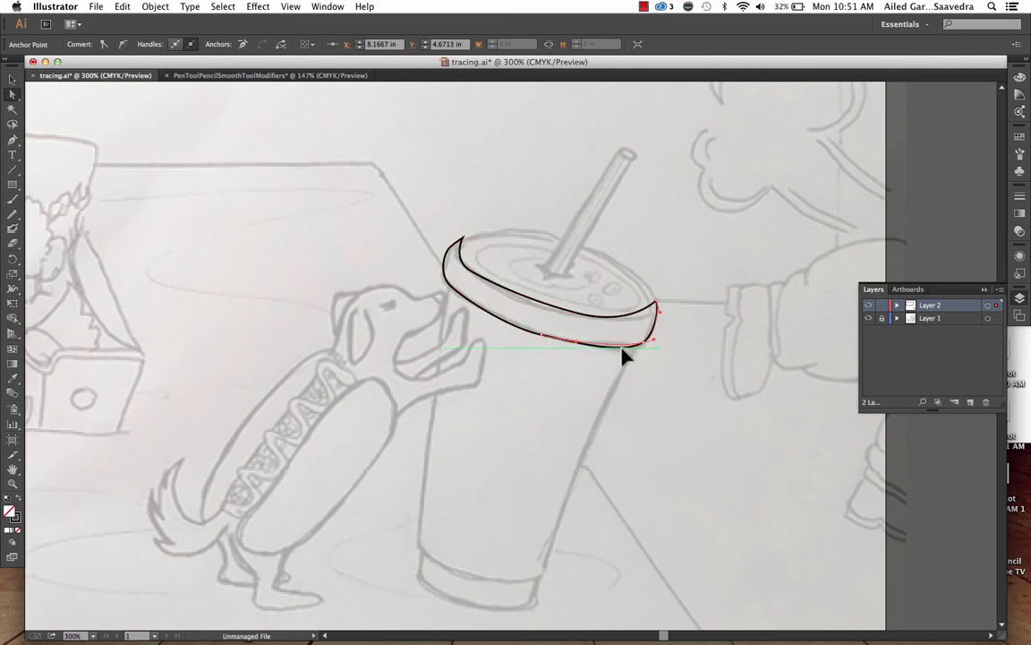
{"action": "left_click_drag", "start_coordinate": [622, 348], "coordinate": [623, 347]}
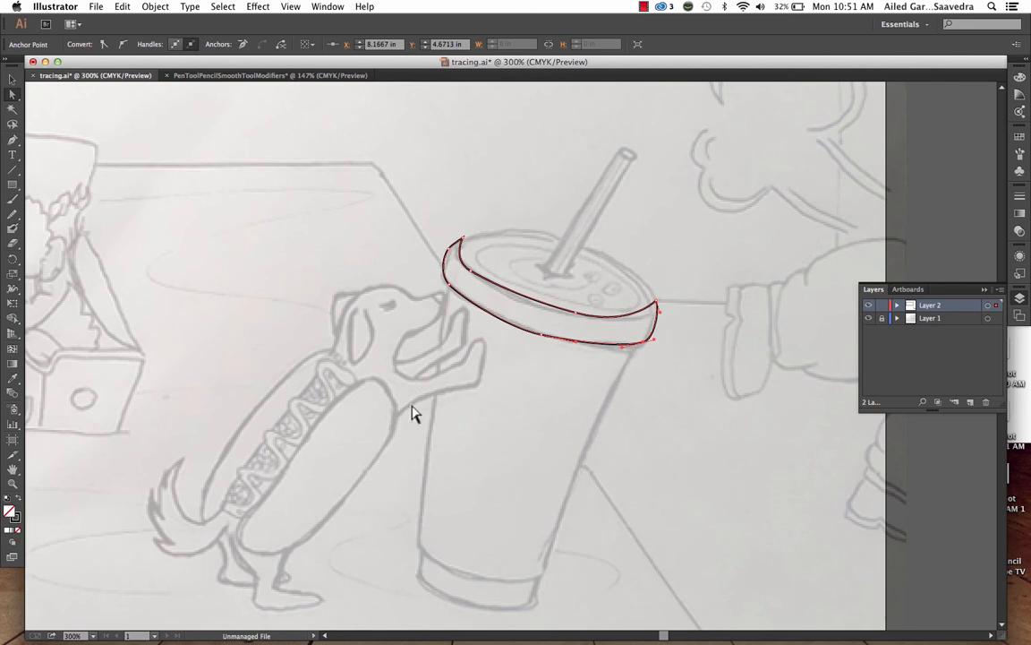
Step: Trace the cup body below the lid as a closed shape with a curved lower edge and a top edge overlapping the rim
{"action": "scroll", "coordinate": [507, 561], "scroll_direction": "down", "scroll_amount": 1}
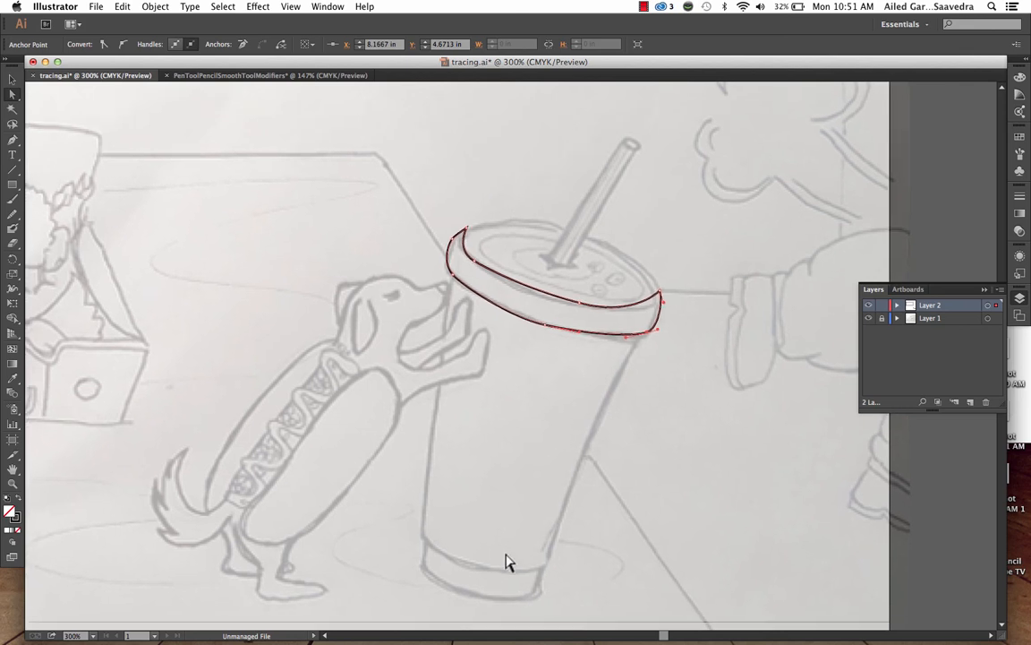
{"action": "left_click", "coordinate": [13, 141]}
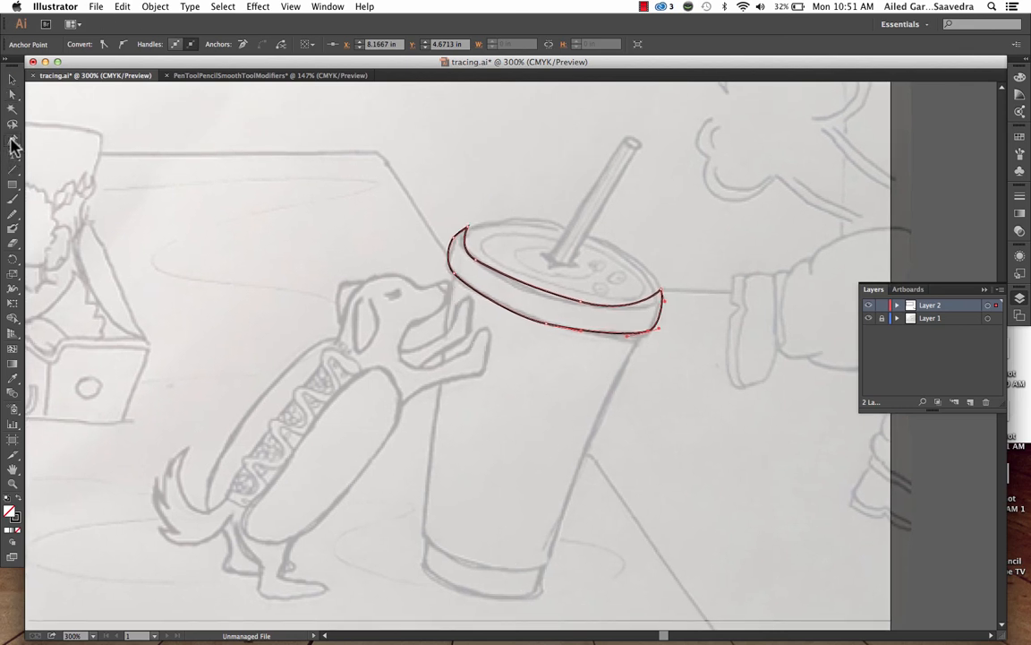
{"action": "left_click", "coordinate": [451, 278]}
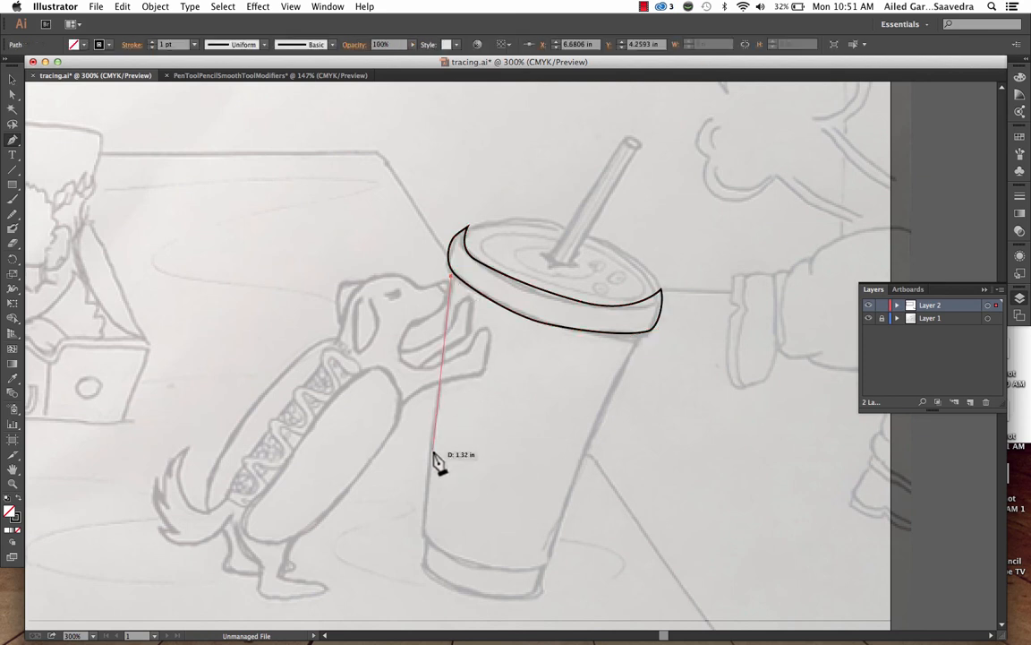
{"action": "left_click", "coordinate": [425, 537]}
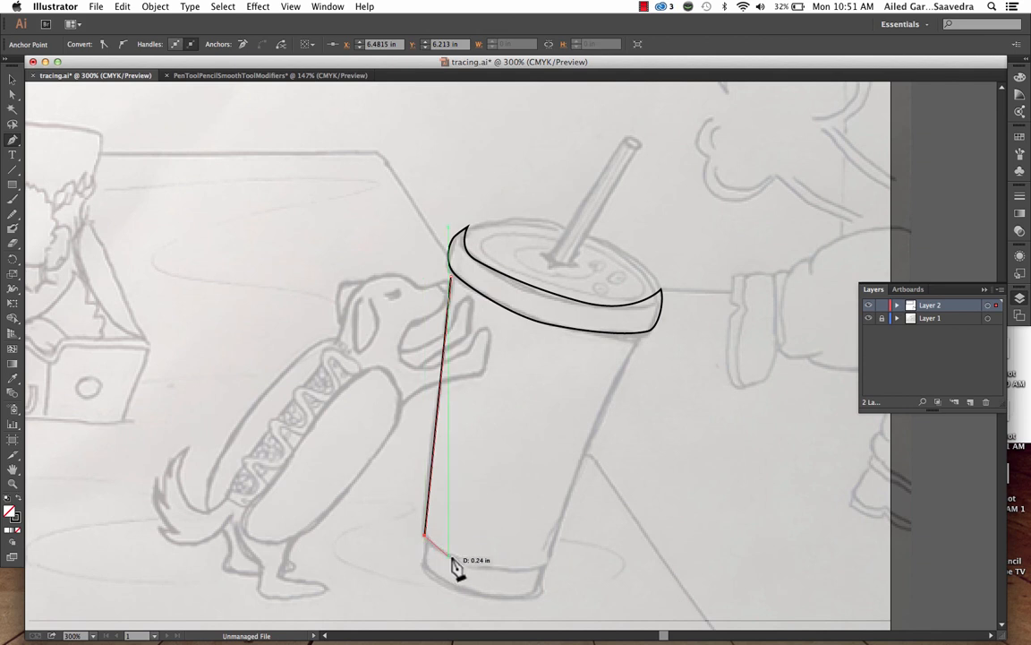
{"action": "left_click_drag", "start_coordinate": [480, 567], "coordinate": [505, 570]}
{"action": "left_click", "coordinate": [548, 571]}
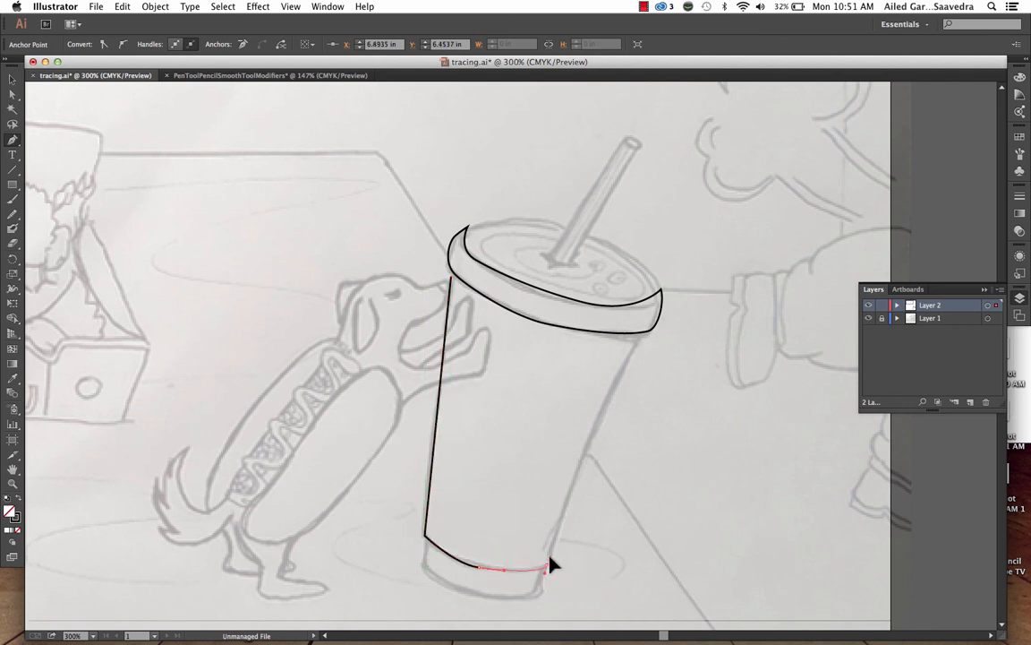
{"action": "left_click", "coordinate": [650, 332]}
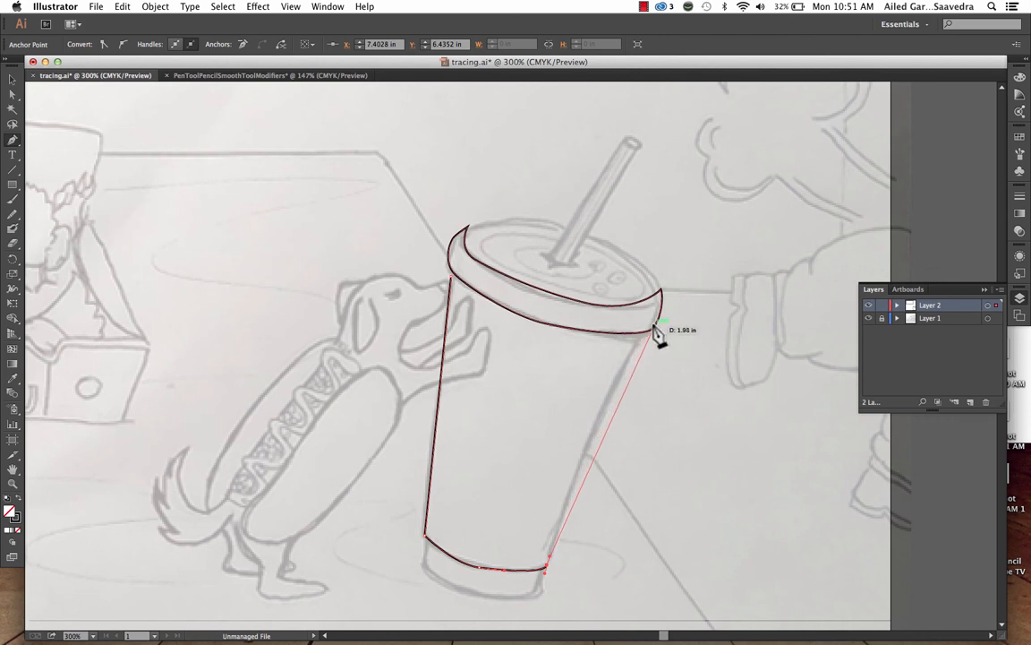
{"action": "left_click", "coordinate": [652, 328]}
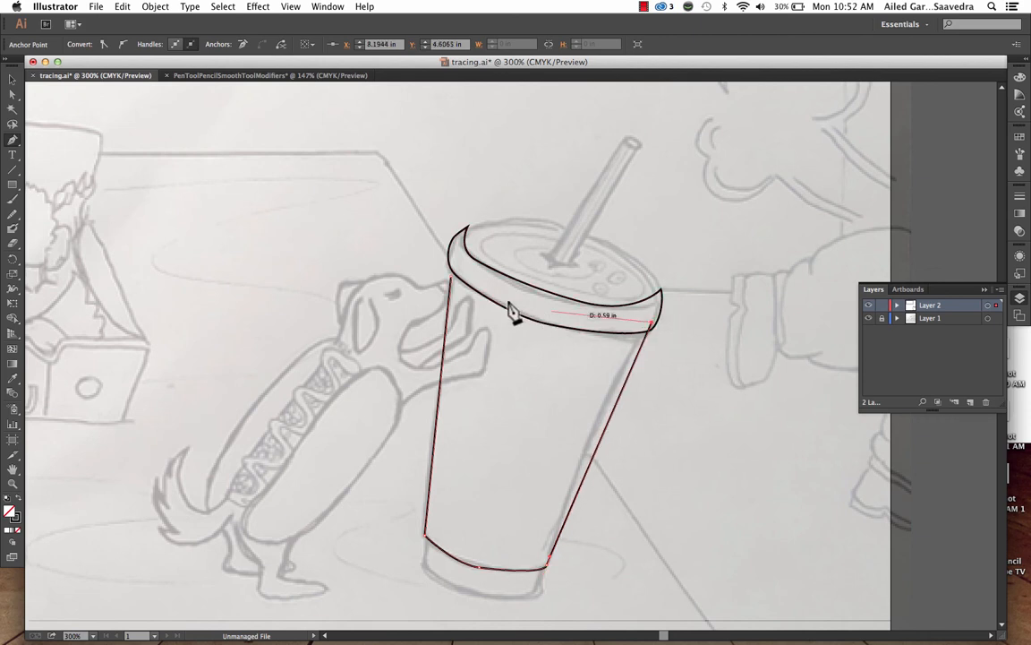
{"action": "left_click", "coordinate": [451, 256]}
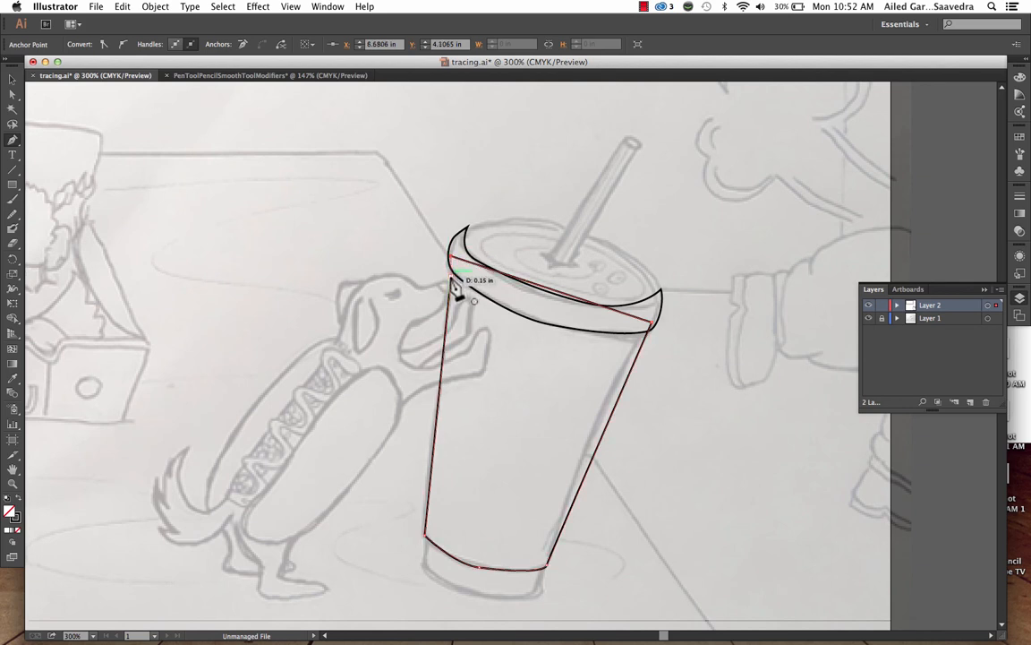
{"action": "left_click", "coordinate": [451, 277]}
Step: Move the cup body's upper left and upper right corner anchors to meet the ends of the lid rim
{"action": "left_click", "coordinate": [13, 94]}
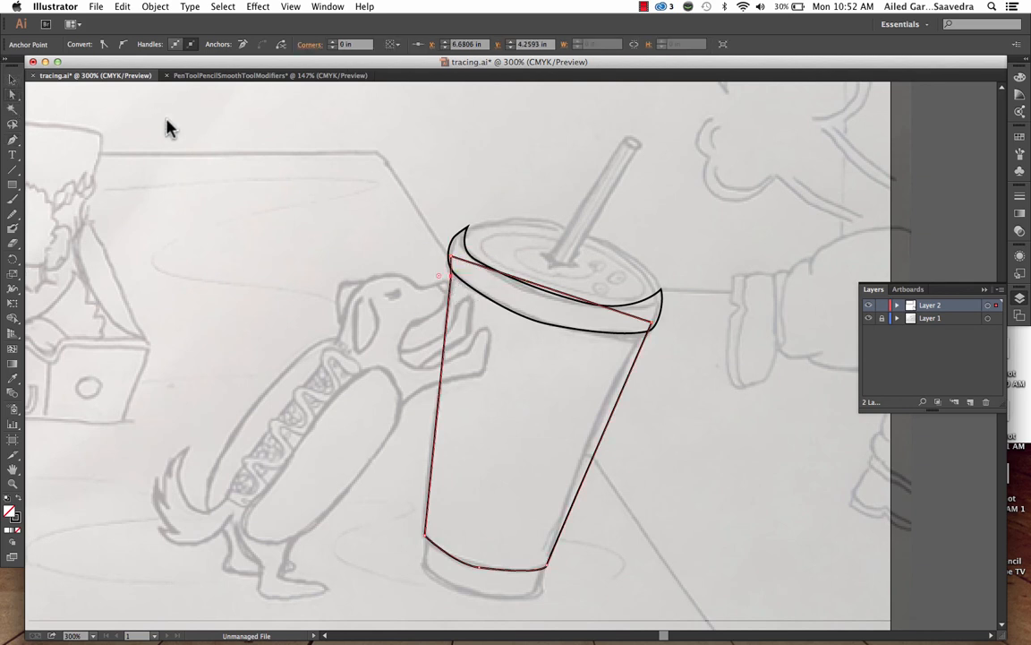
{"action": "mouse_move", "coordinate": [453, 288]}
{"action": "left_mouse_down"}
{"action": "mouse_move", "coordinate": [460, 261]}
{"action": "mouse_move", "coordinate": [448, 280]}
{"action": "mouse_move", "coordinate": [447, 266]}
{"action": "left_mouse_up"}
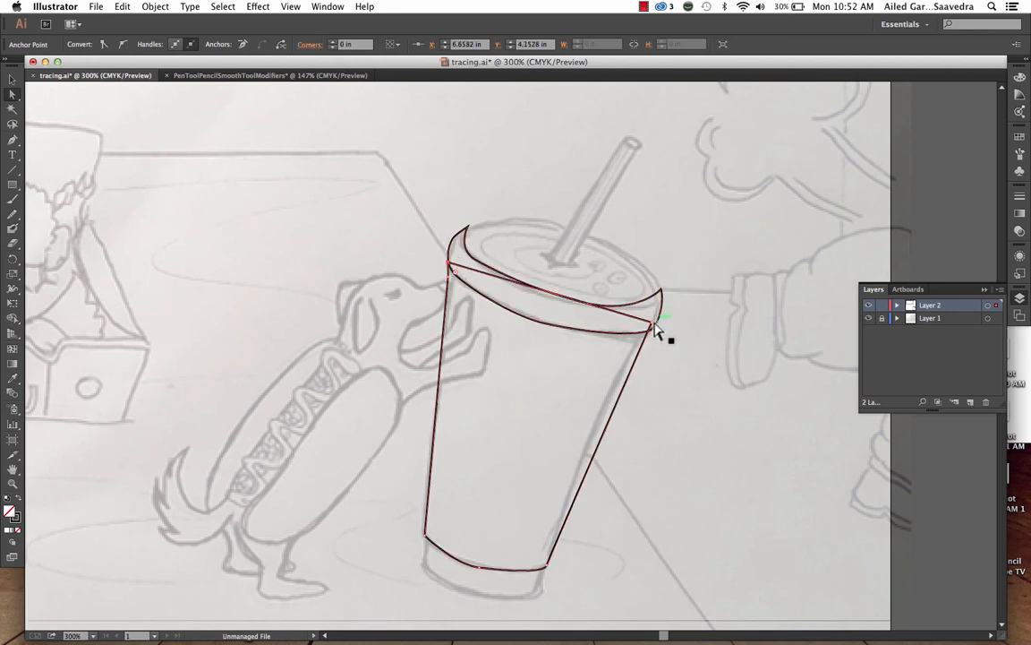
{"action": "left_click_drag", "start_coordinate": [654, 328], "coordinate": [642, 332]}
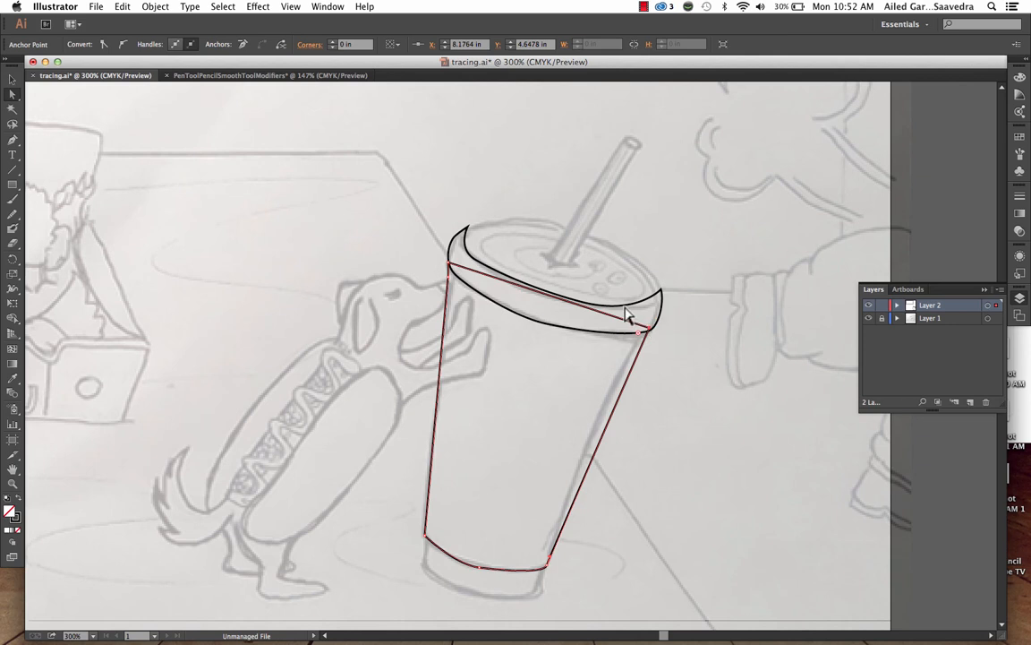
Step: Fill the cup's lid rim shape with a medium purple
{"action": "left_click", "coordinate": [488, 271]}
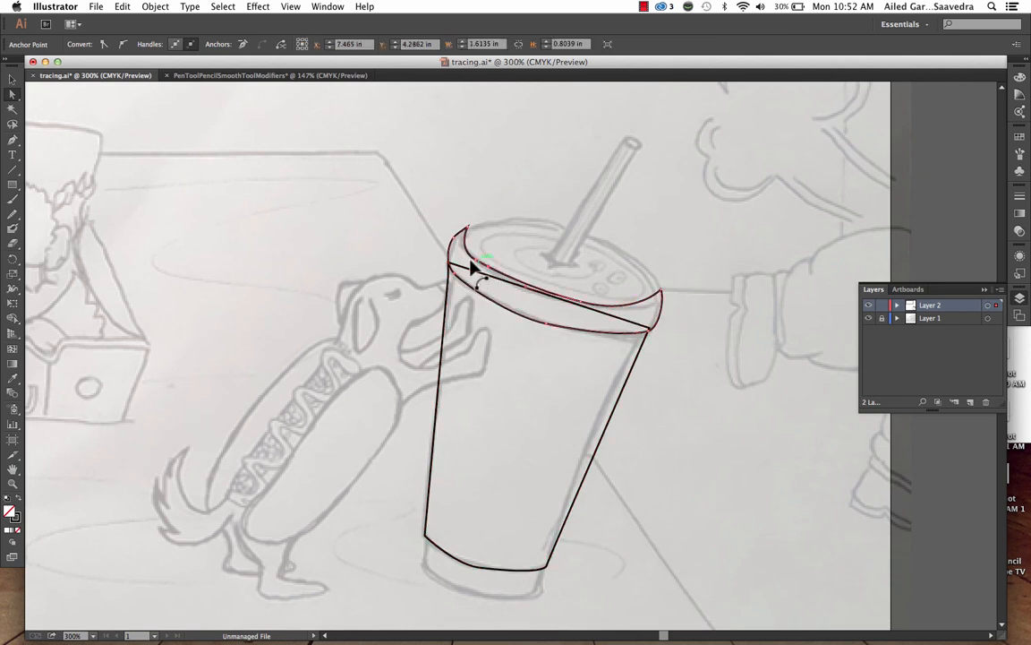
{"action": "double_click", "coordinate": [12, 515]}
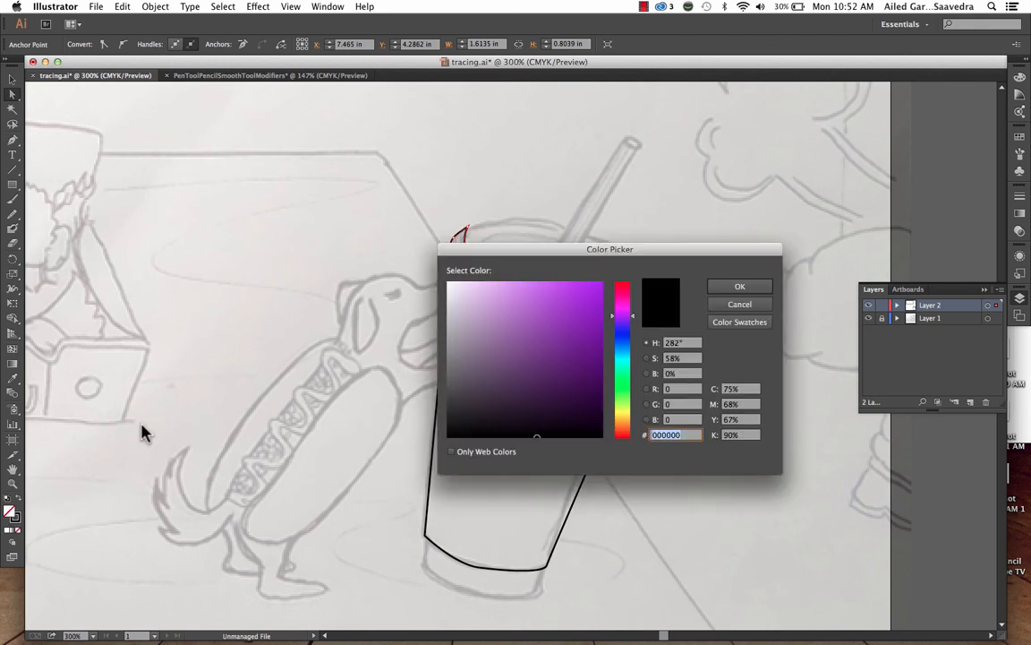
{"action": "left_click_drag", "start_coordinate": [547, 309], "coordinate": [569, 294]}
{"action": "left_click", "coordinate": [741, 288]}
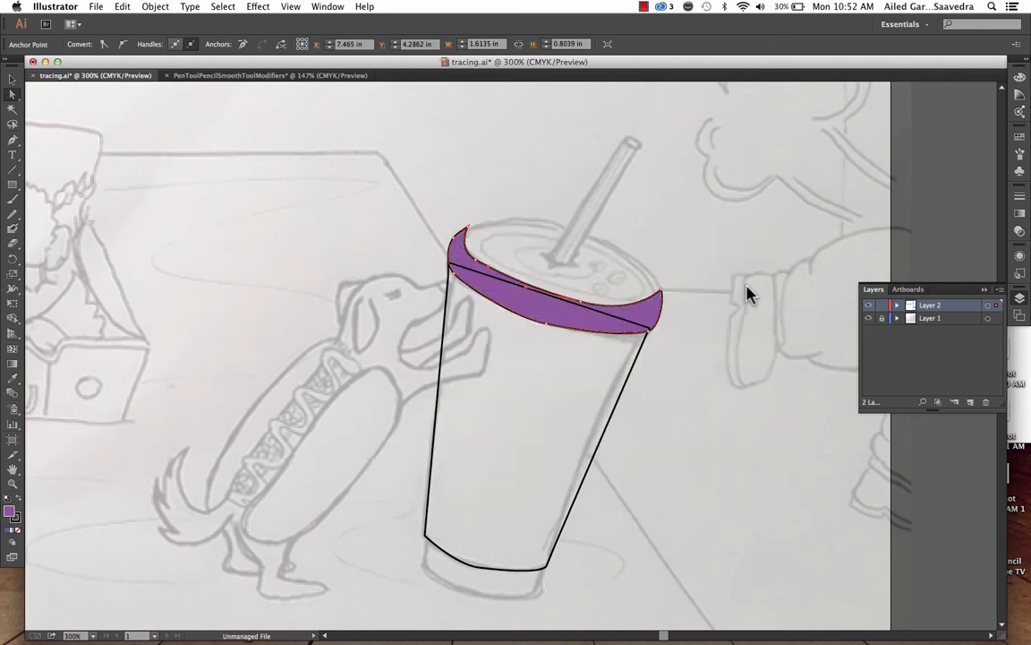
Step: Fill the cup body shape with the same purple as the lid rim and deselect it
{"action": "left_click", "coordinate": [446, 323]}
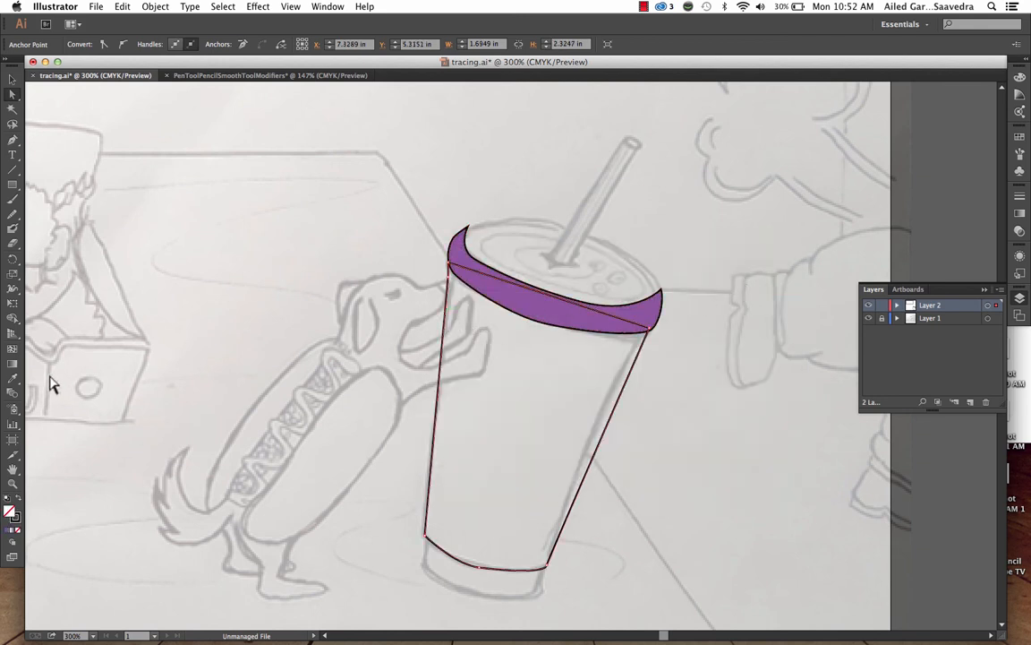
{"action": "double_click", "coordinate": [11, 514]}
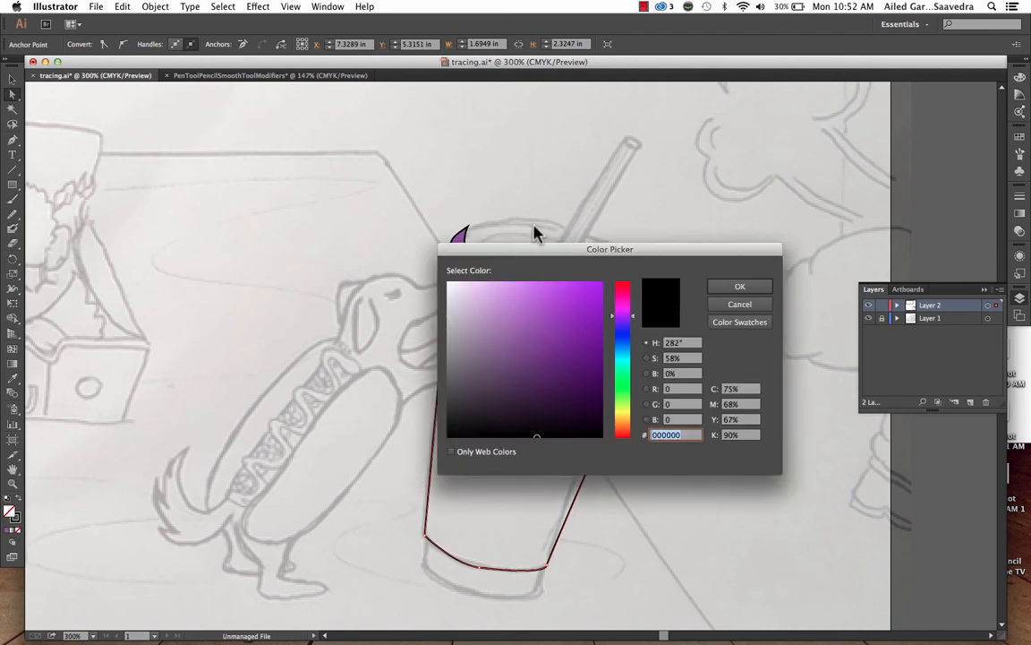
{"action": "left_click", "coordinate": [752, 288]}
{"action": "left_click", "coordinate": [679, 318]}
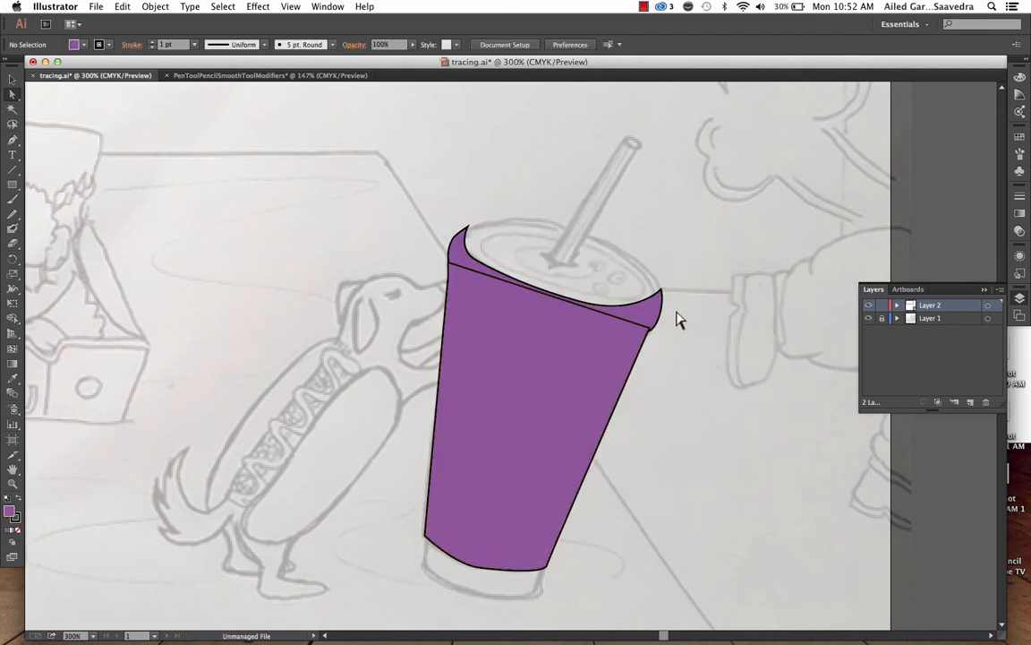
Step: Remove the black stroke from both the cup body and the lid rim shapes
{"action": "left_click", "coordinate": [605, 344]}
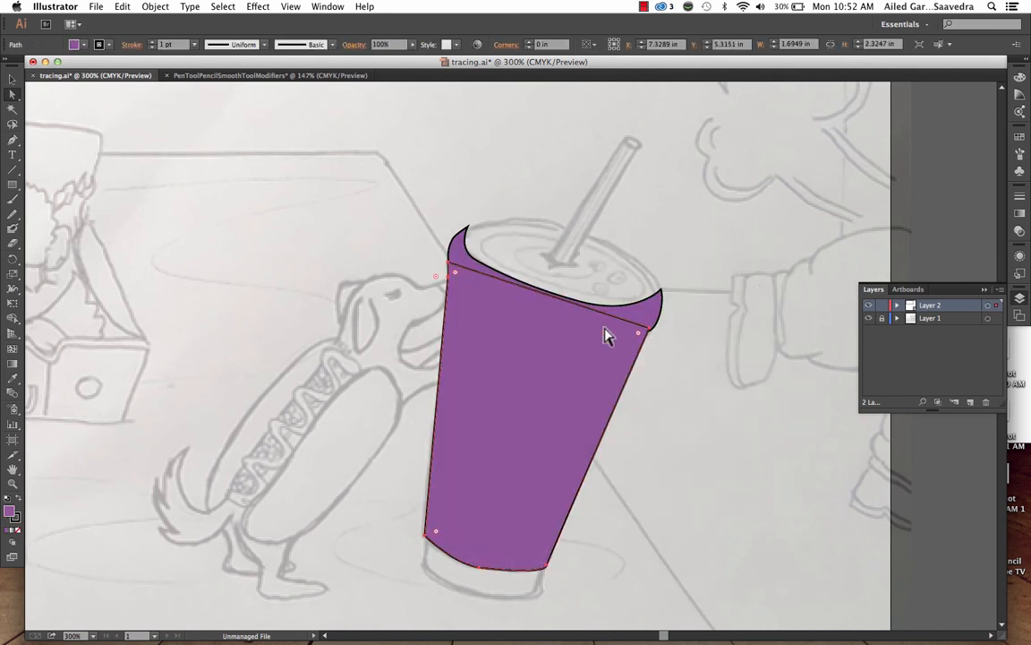
{"action": "left_click", "coordinate": [17, 518]}
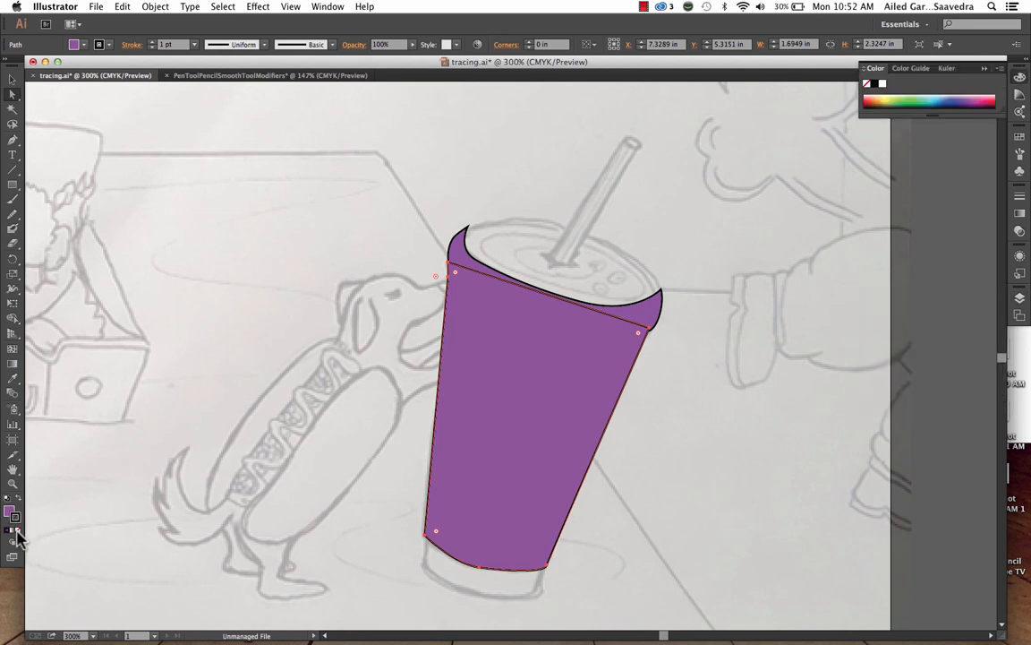
{"action": "left_click", "coordinate": [472, 238]}
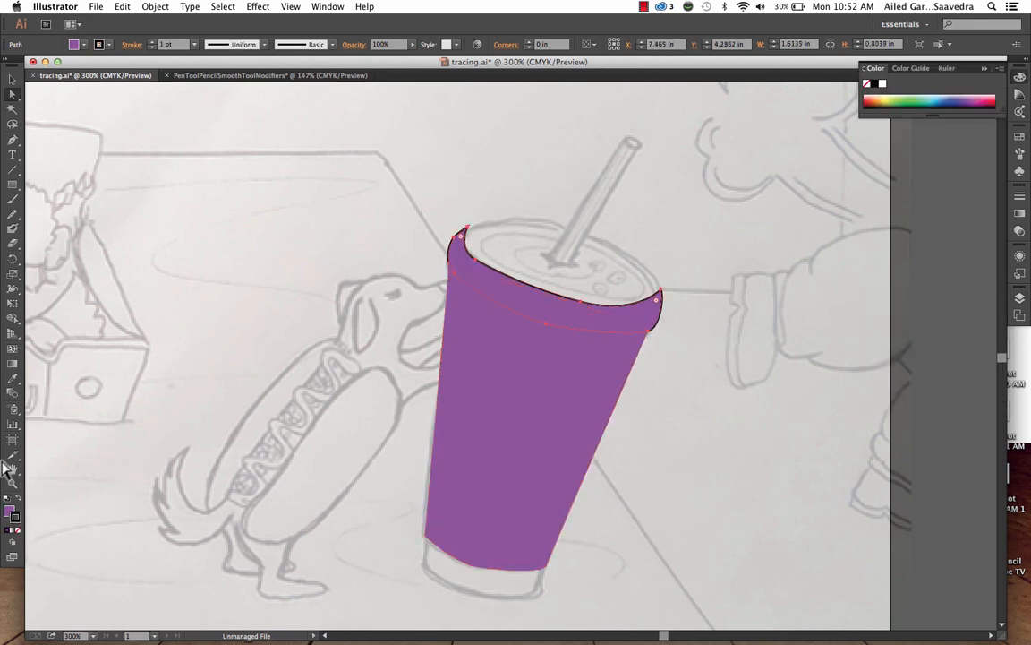
{"action": "left_click", "coordinate": [19, 530]}
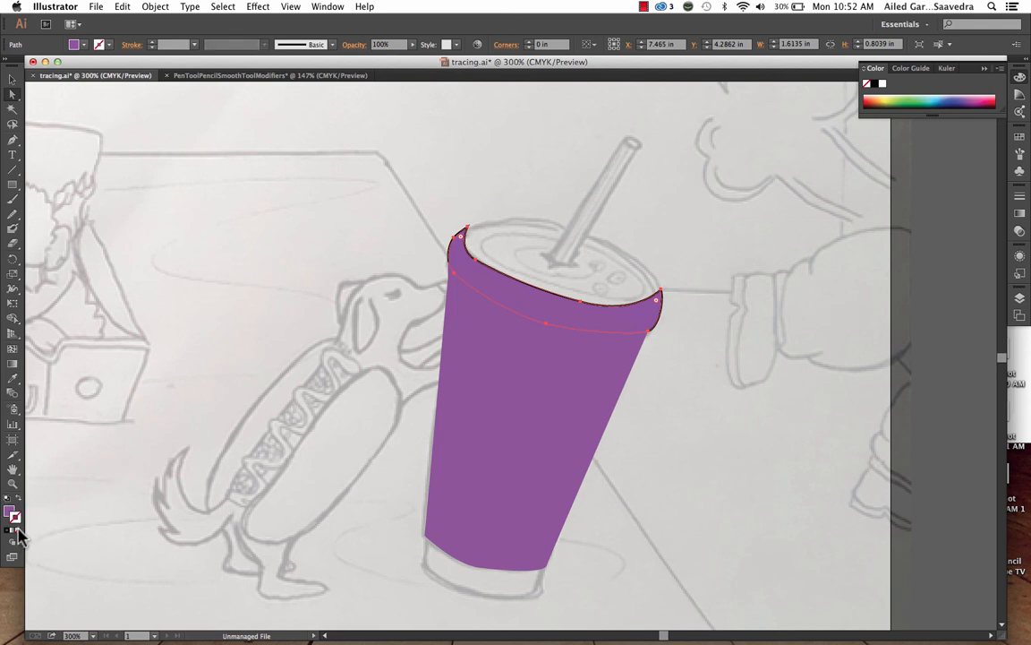
{"action": "left_click", "coordinate": [316, 293]}
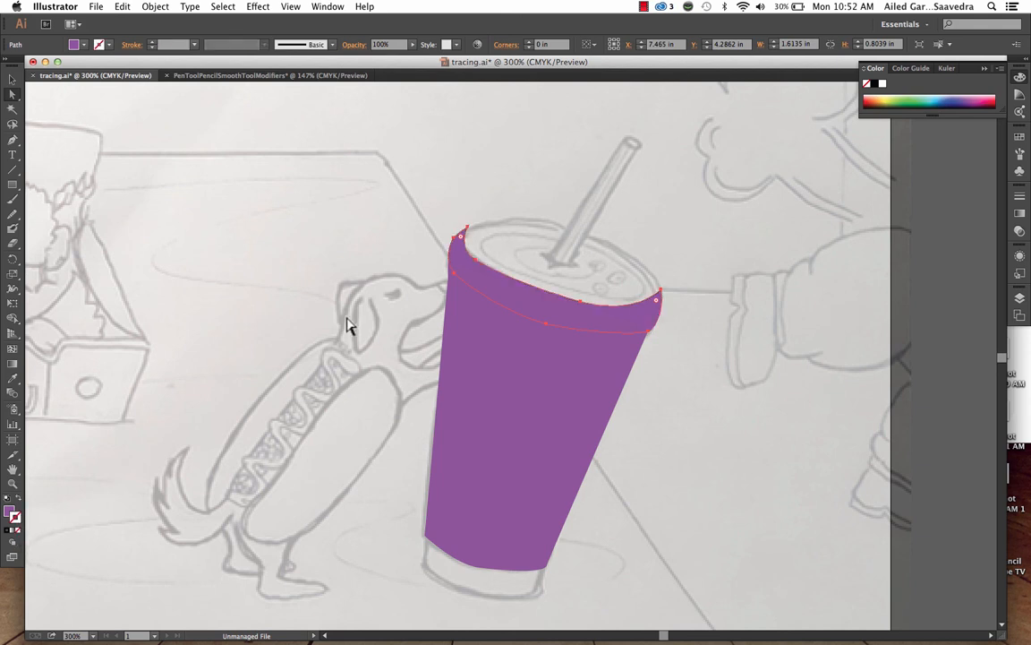
Step: Expand Layer 2 and reorder its paths so the lid rim sits above the cup body
{"action": "left_click", "coordinate": [618, 323]}
{"action": "left_click", "coordinate": [589, 387]}
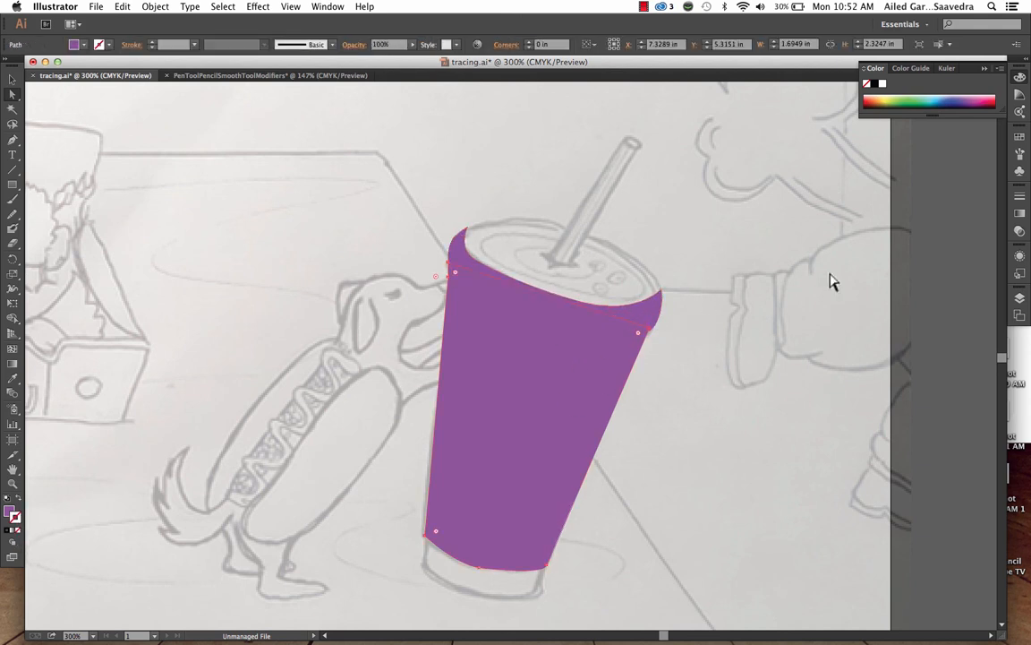
{"action": "left_click", "coordinate": [1020, 298]}
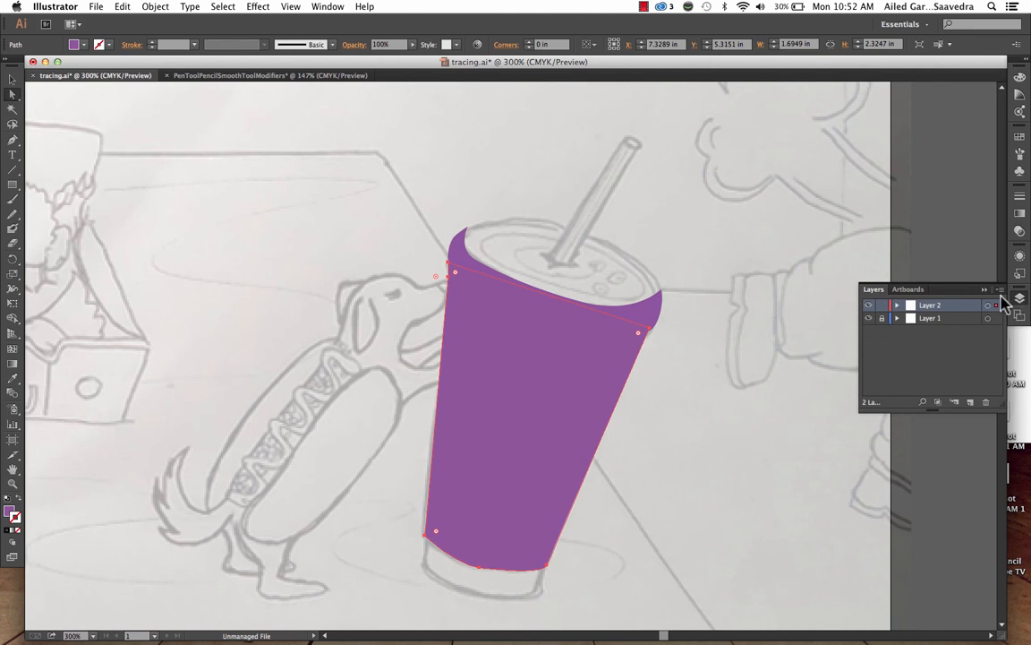
{"action": "left_click", "coordinate": [898, 305]}
{"action": "mouse_move", "coordinate": [937, 333]}
{"action": "left_mouse_down"}
{"action": "mouse_move", "coordinate": [934, 306]}
{"action": "mouse_move", "coordinate": [928, 318]}
{"action": "left_mouse_up"}
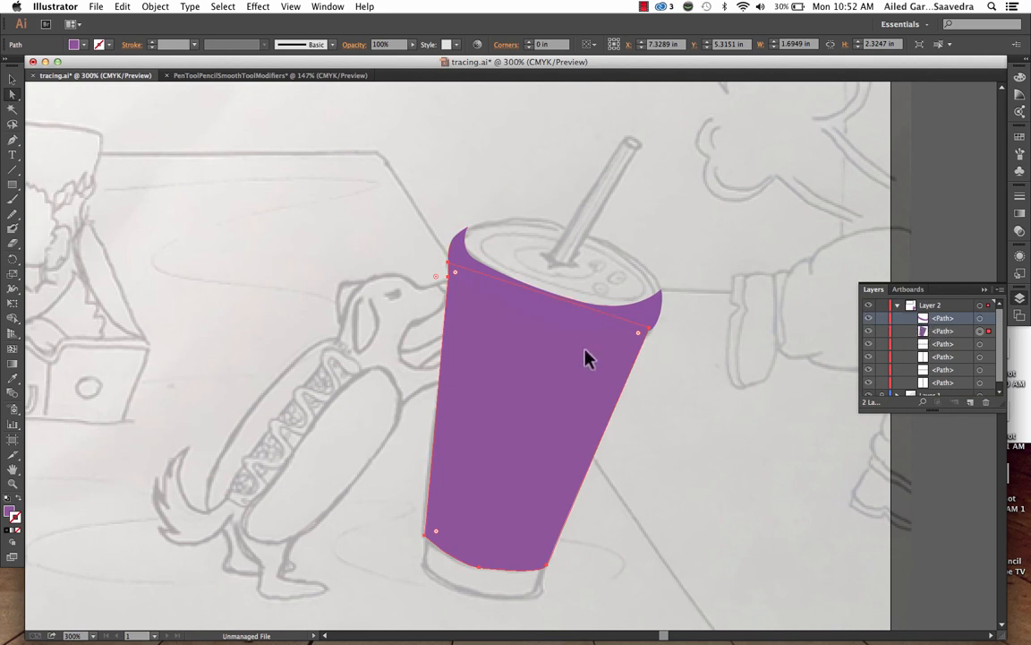
Step: Fill the cup's lid rim with the darker purple 6A3E7C and deselect it
{"action": "left_click", "coordinate": [609, 317]}
{"action": "left_click", "coordinate": [14, 514]}
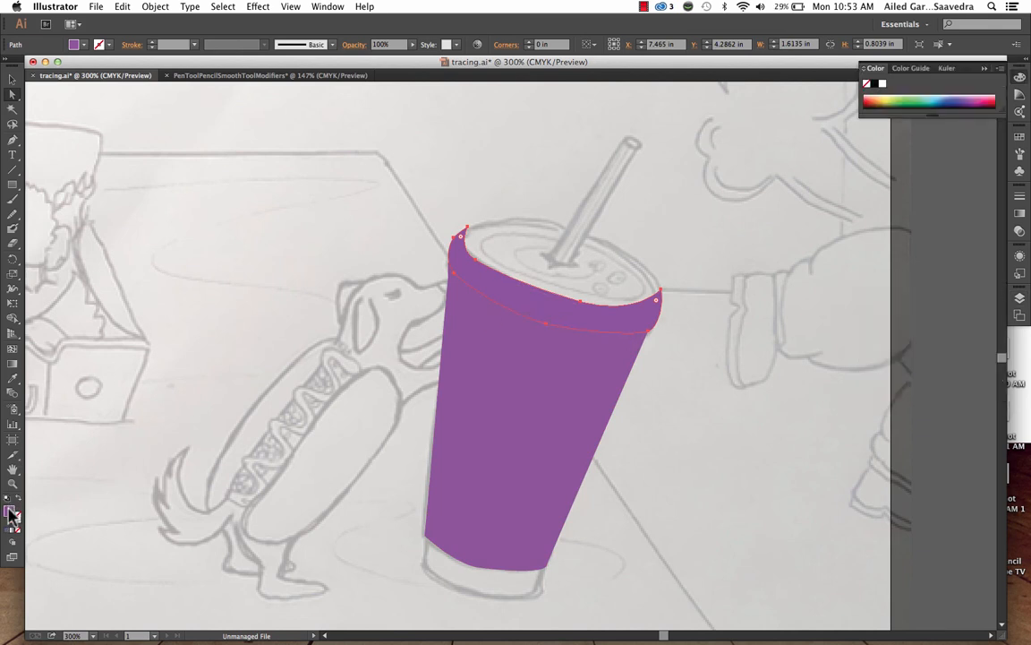
{"action": "double_click", "coordinate": [11, 515]}
{"action": "left_click", "coordinate": [525, 361]}
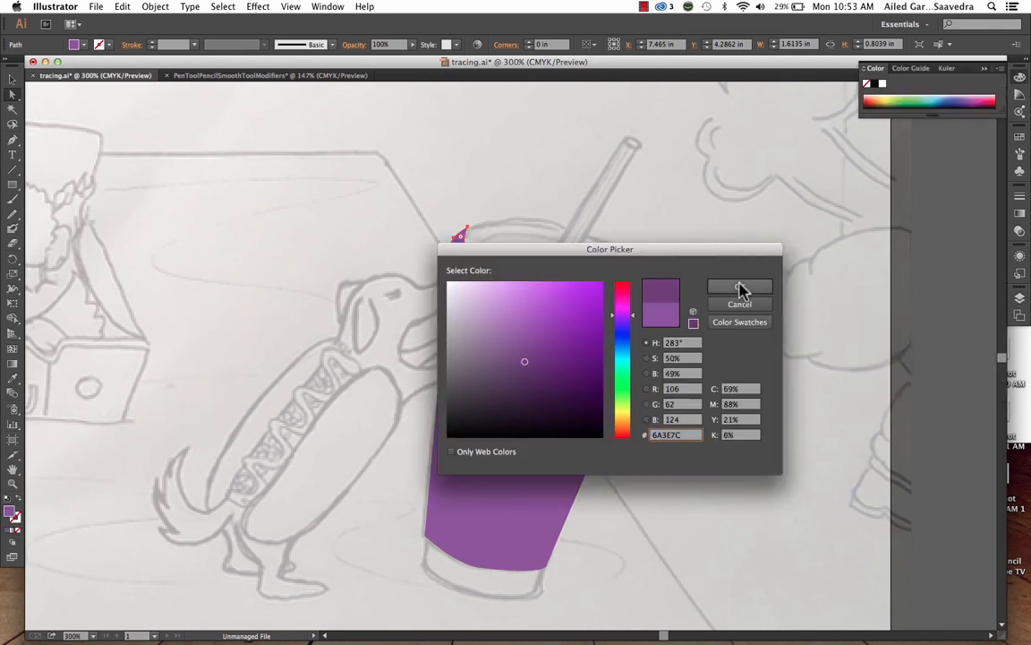
{"action": "left_click", "coordinate": [740, 287]}
{"action": "left_click", "coordinate": [737, 341]}
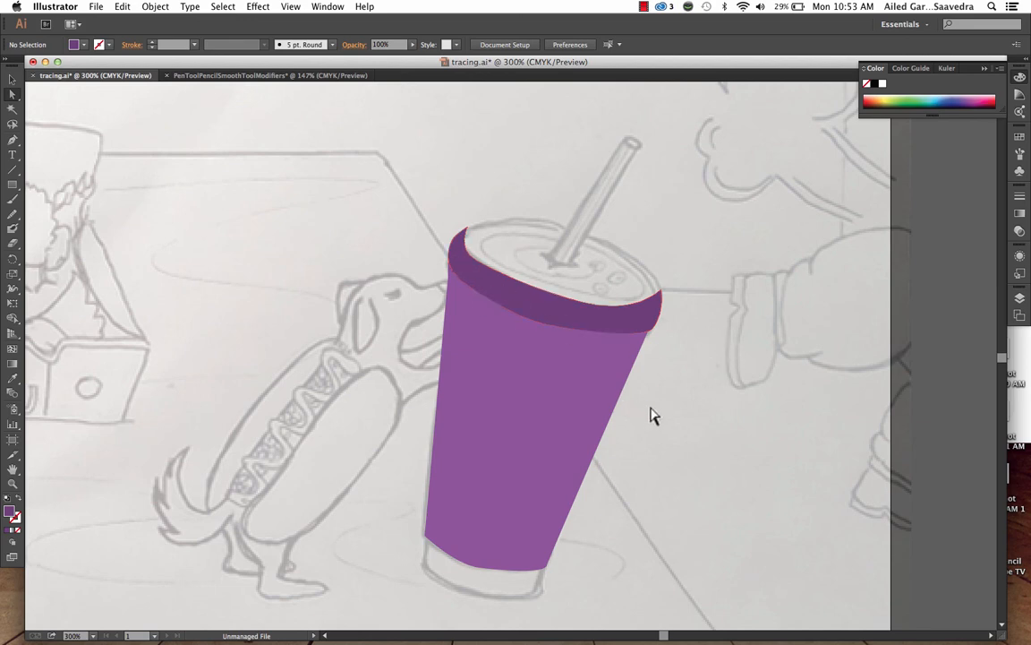
Step: Refine the lid rim's lower left anchor and its inner upper edge so both curves follow the sketched lid smoothly
{"action": "key", "text": "super+minus"}
{"action": "key", "text": "super+minus"}
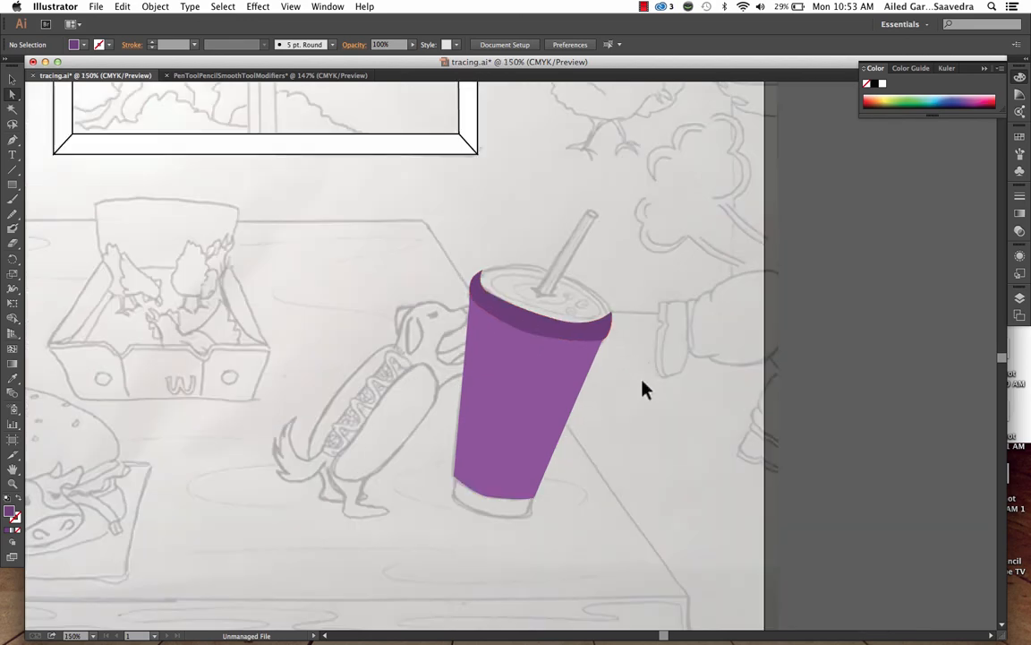
{"action": "left_click", "coordinate": [550, 381]}
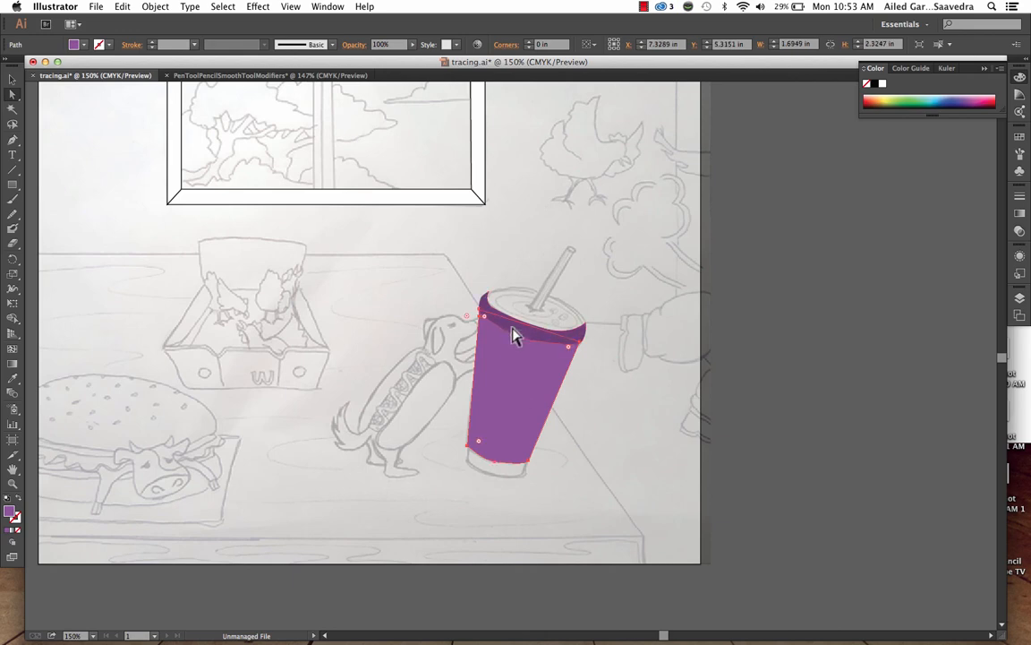
{"action": "key", "text": "super+plus"}
{"action": "key", "text": "super+plus"}
{"action": "key", "text": "super+plus"}
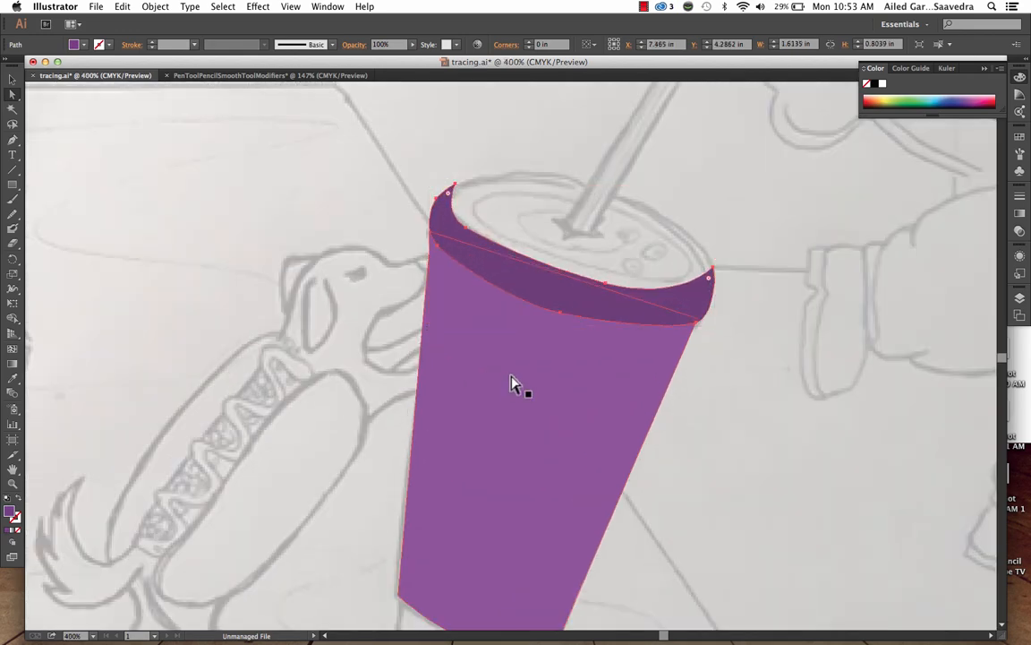
{"action": "left_click", "coordinate": [466, 260]}
{"action": "left_click", "coordinate": [416, 249]}
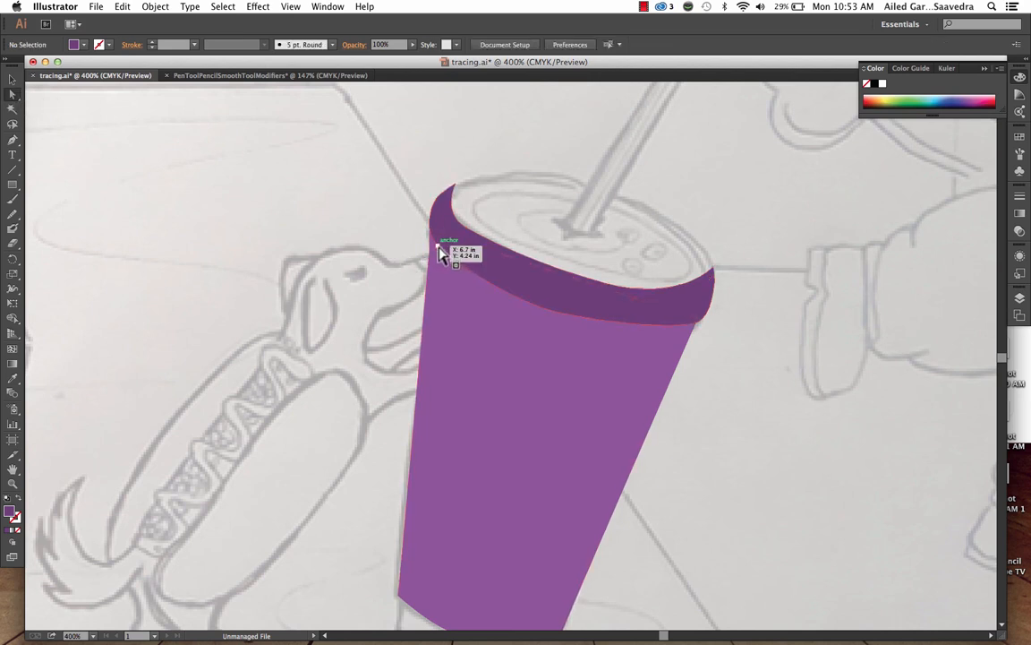
{"action": "left_click", "coordinate": [438, 249]}
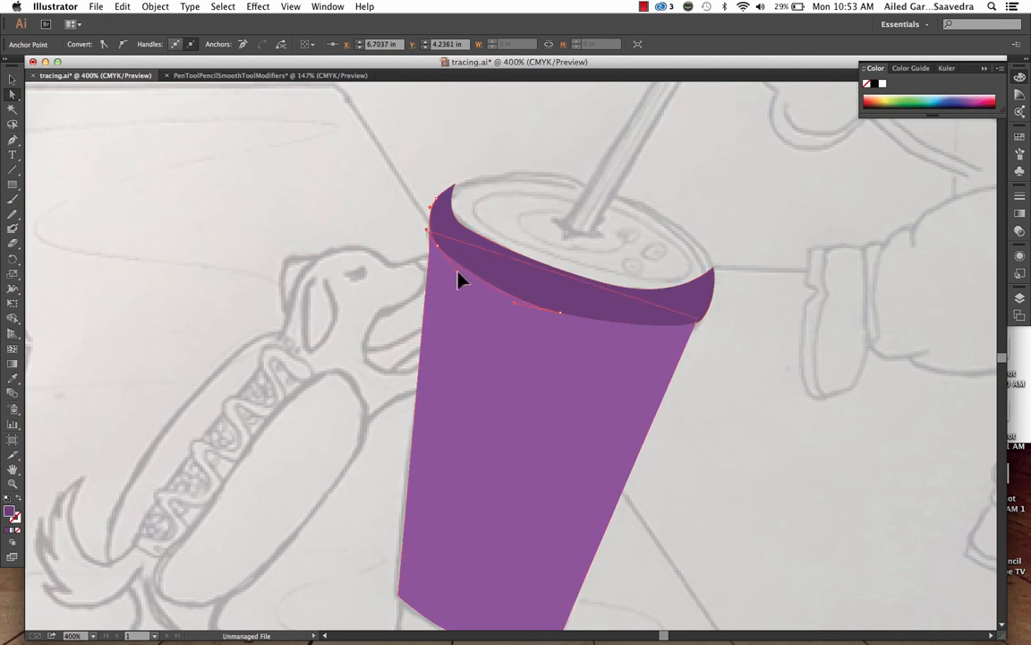
{"action": "left_click", "coordinate": [560, 273]}
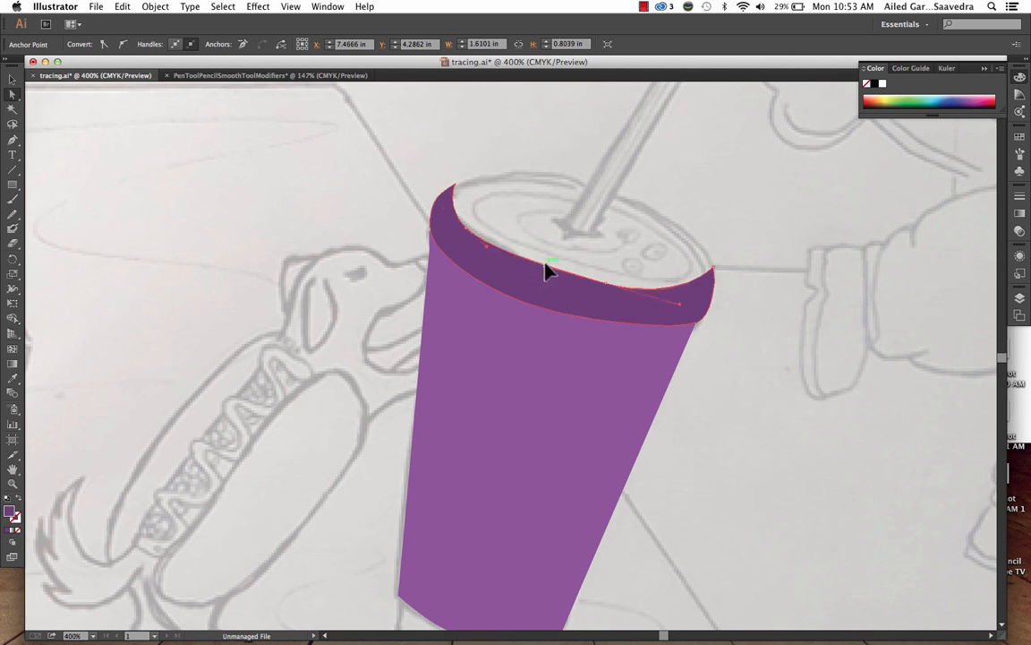
{"action": "left_click", "coordinate": [775, 331]}
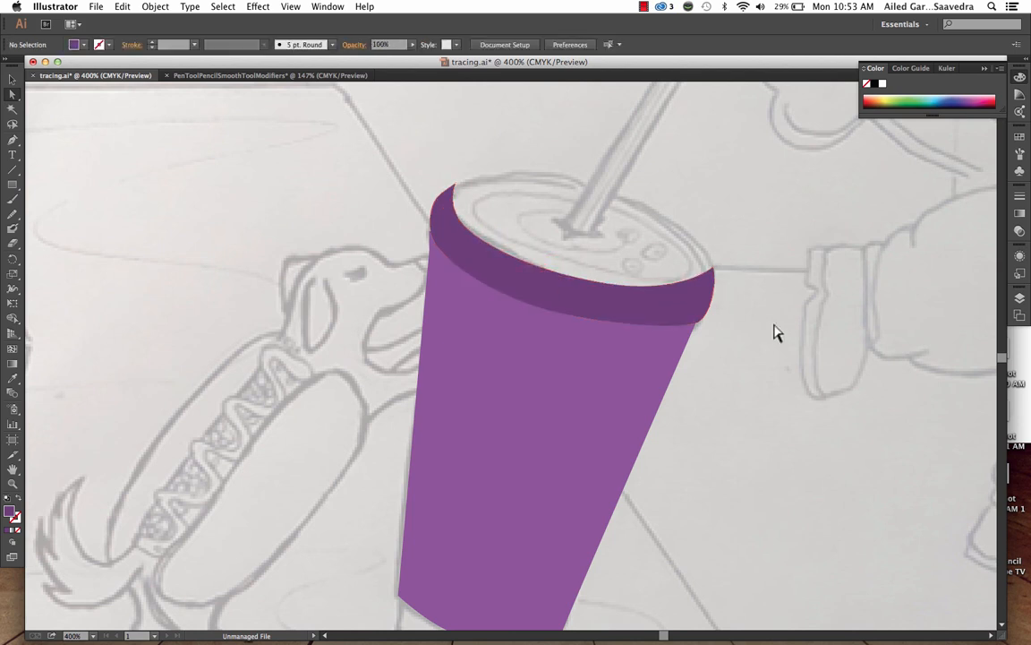
Step: Adjust the cup body's upper left corner anchor so it tucks under the lid rim, and deselect the shape
{"action": "scroll", "coordinate": [792, 338], "scroll_direction": "down", "scroll_amount": 2}
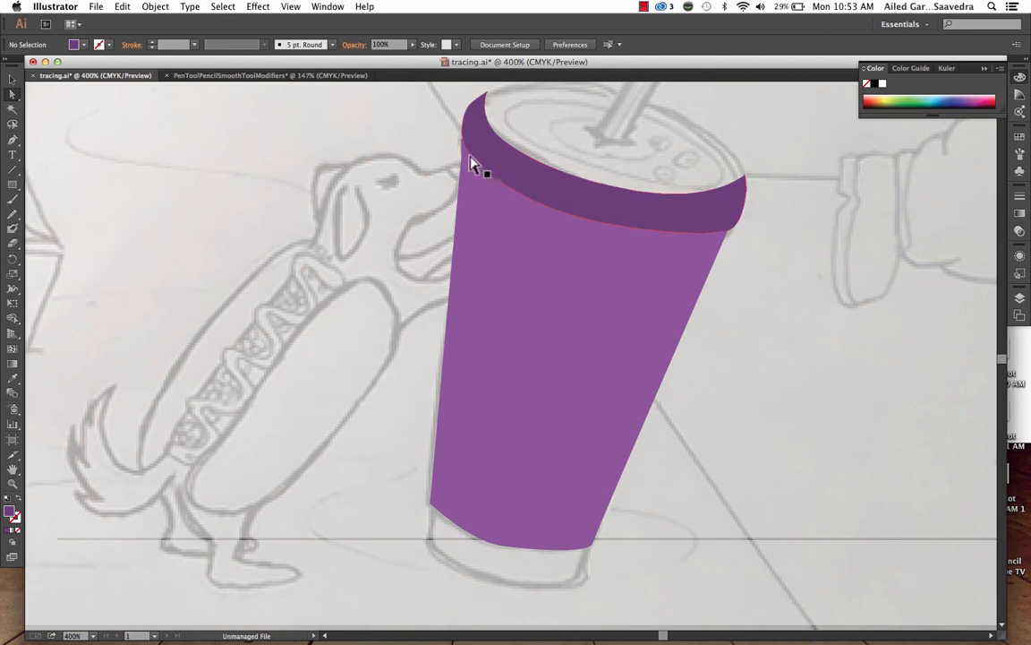
{"action": "left_click", "coordinate": [464, 155]}
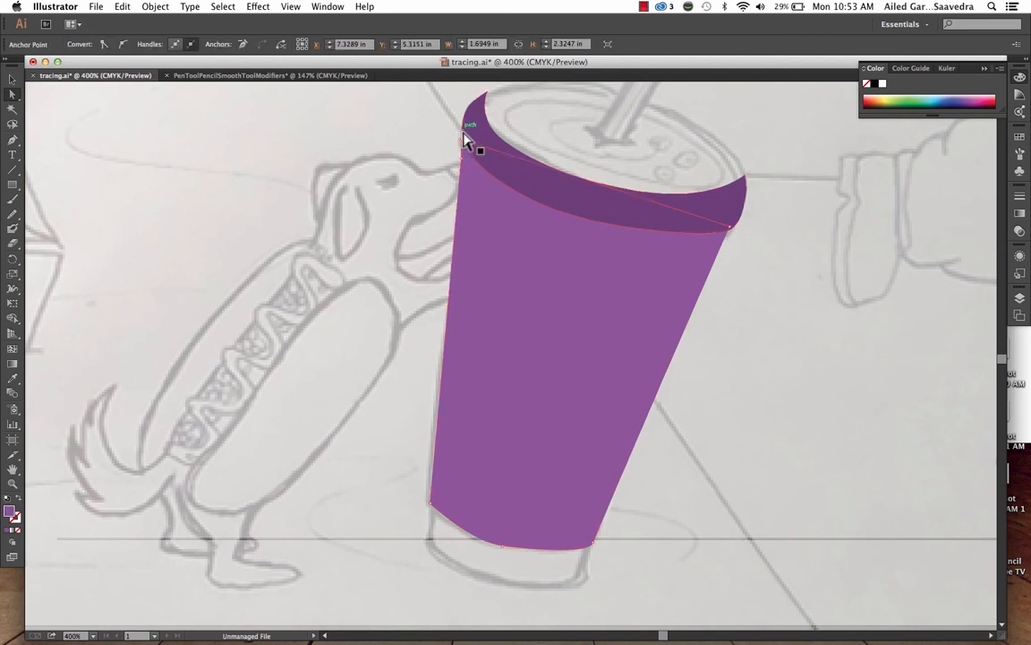
{"action": "left_click", "coordinate": [465, 143]}
{"action": "left_click", "coordinate": [467, 141]}
{"action": "key", "text": "super+1"}
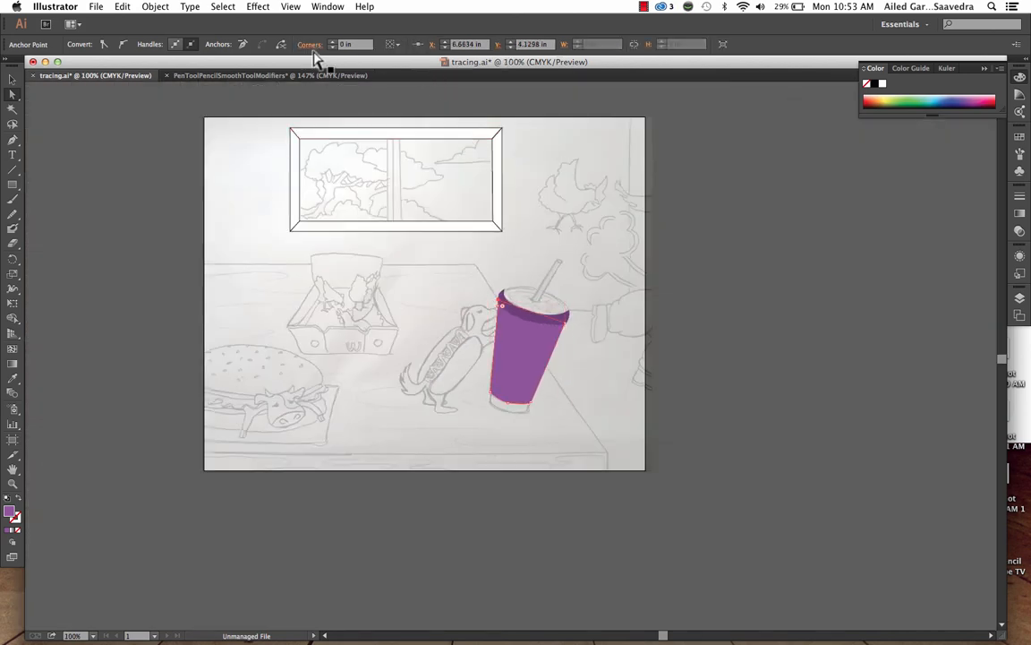
{"action": "left_click", "coordinate": [314, 246]}
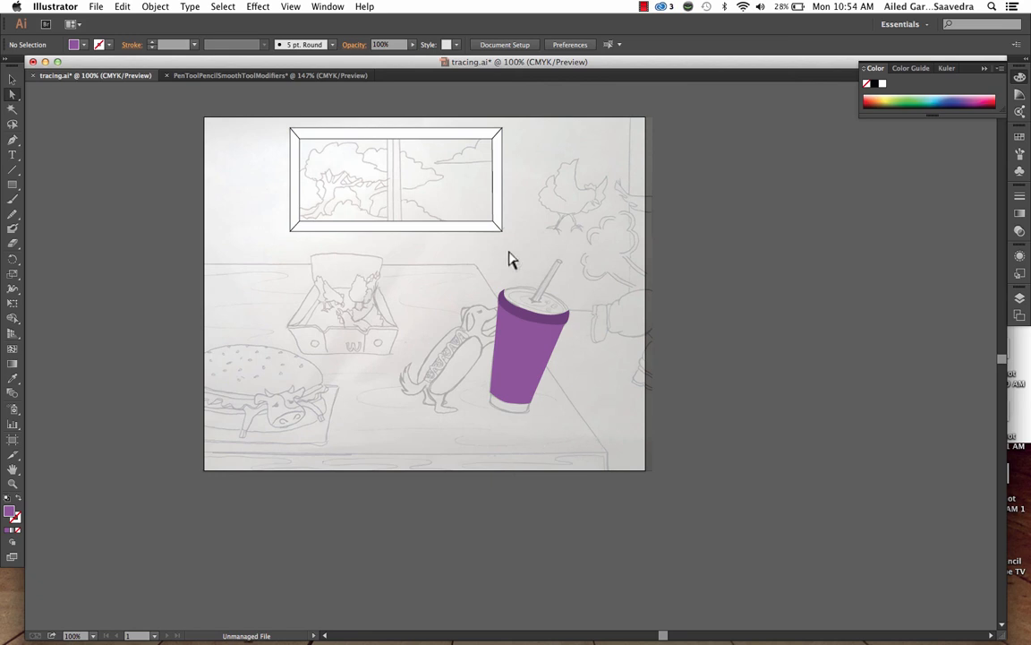
Step: Trace the back panel of the chicken box with the Pencil tool, up its left side, across the top and down the right side
{"action": "left_click", "coordinate": [556, 325]}
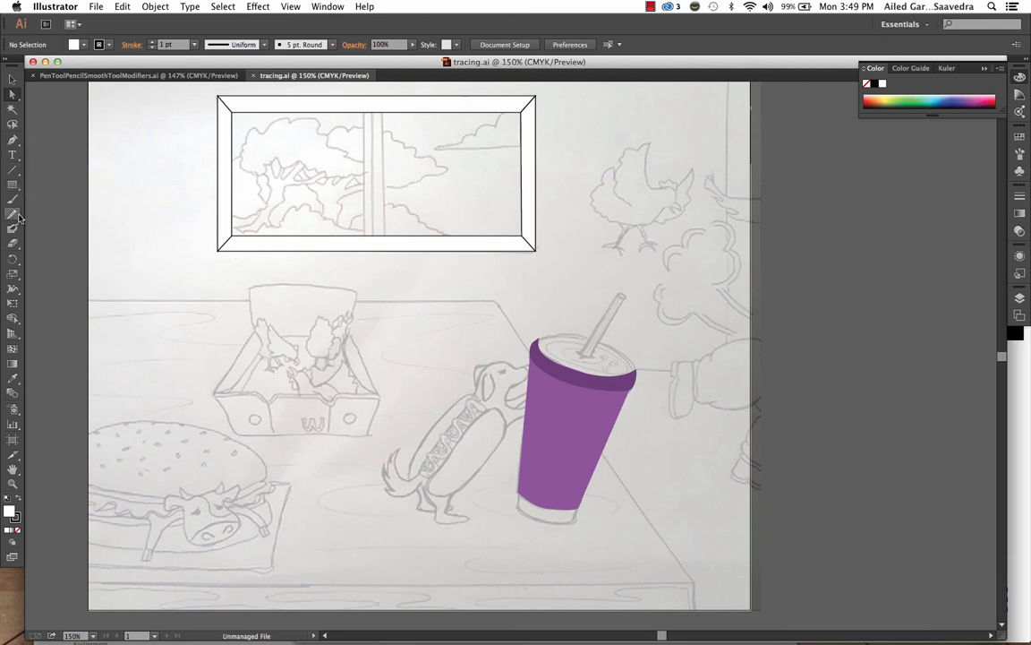
{"action": "left_click_drag", "start_coordinate": [19, 218], "coordinate": [32, 213]}
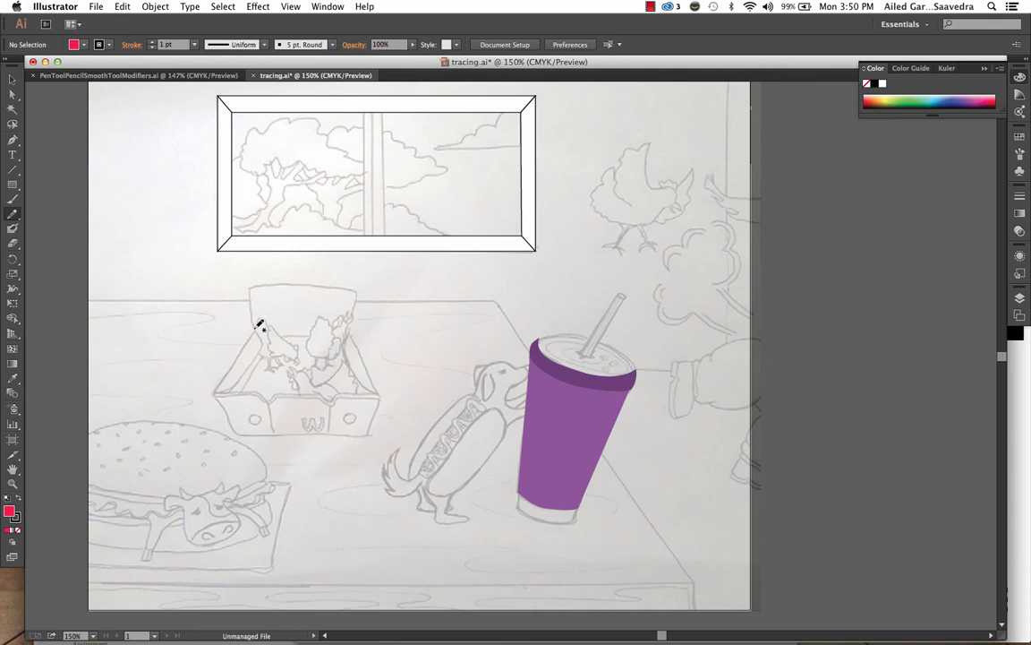
{"action": "left_click_drag", "start_coordinate": [255, 327], "coordinate": [248, 284]}
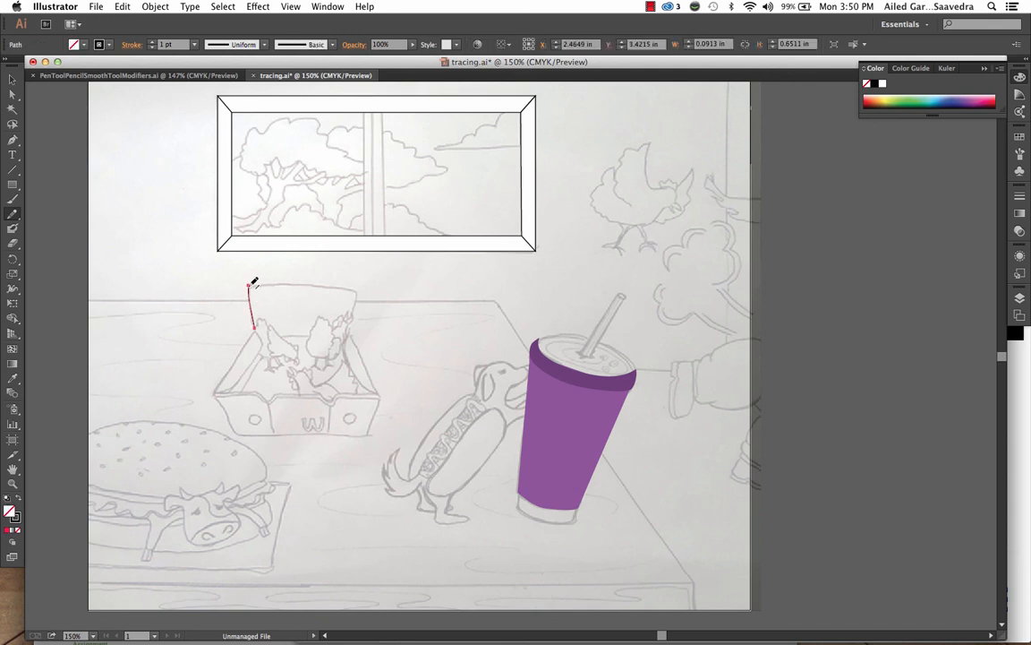
{"action": "mouse_move", "coordinate": [250, 285]}
{"action": "left_mouse_down"}
{"action": "mouse_move", "coordinate": [338, 276]}
{"action": "mouse_move", "coordinate": [357, 285]}
{"action": "mouse_move", "coordinate": [355, 310]}
{"action": "left_mouse_up"}
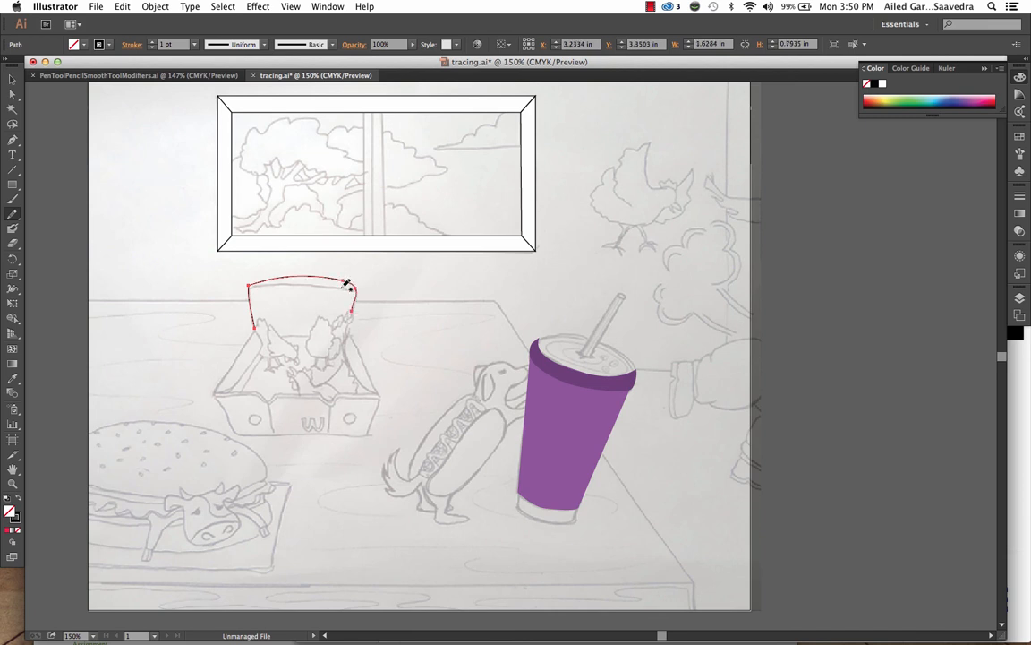
Step: Fill the traced back panel of the chicken box with a pinkish red and deselect it
{"action": "left_click", "coordinate": [13, 79]}
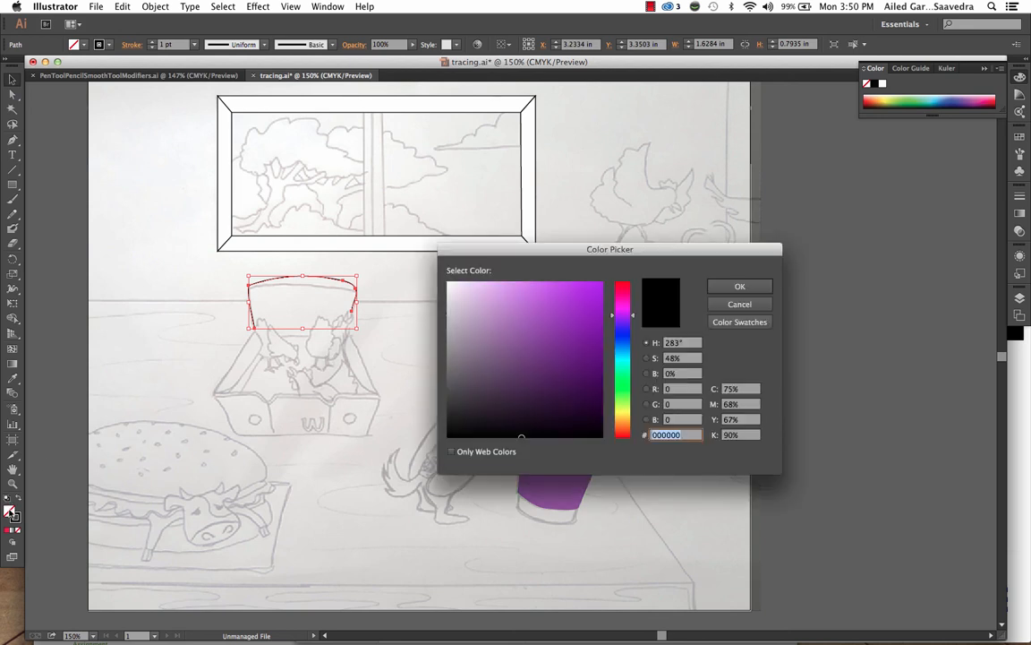
{"action": "double_click", "coordinate": [10, 512]}
{"action": "left_click", "coordinate": [620, 290]}
{"action": "left_click", "coordinate": [560, 305]}
{"action": "left_click", "coordinate": [724, 289]}
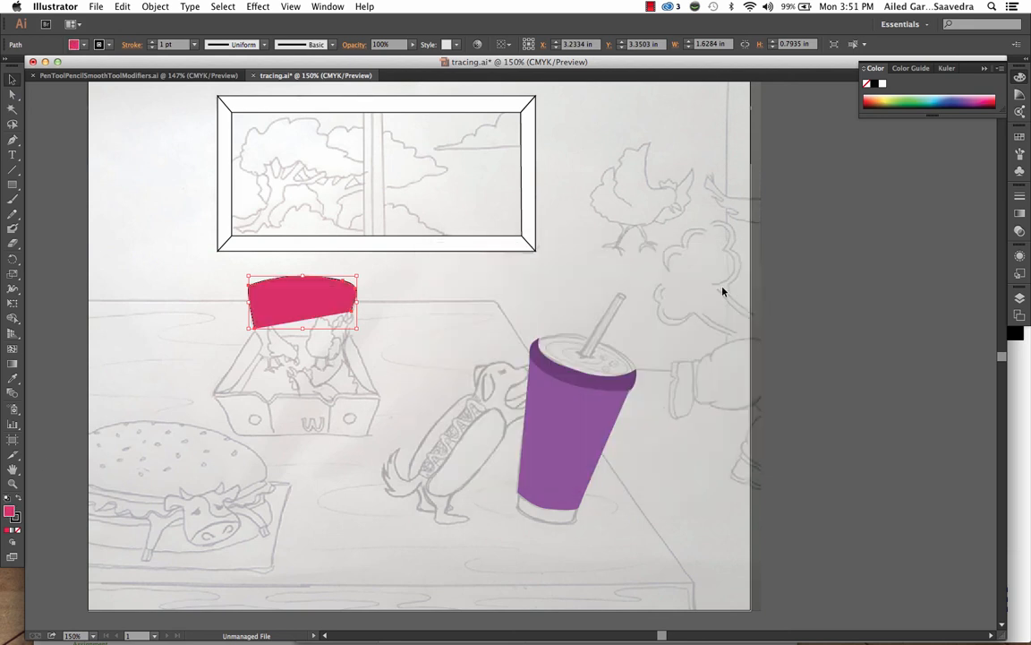
{"action": "left_click", "coordinate": [503, 310]}
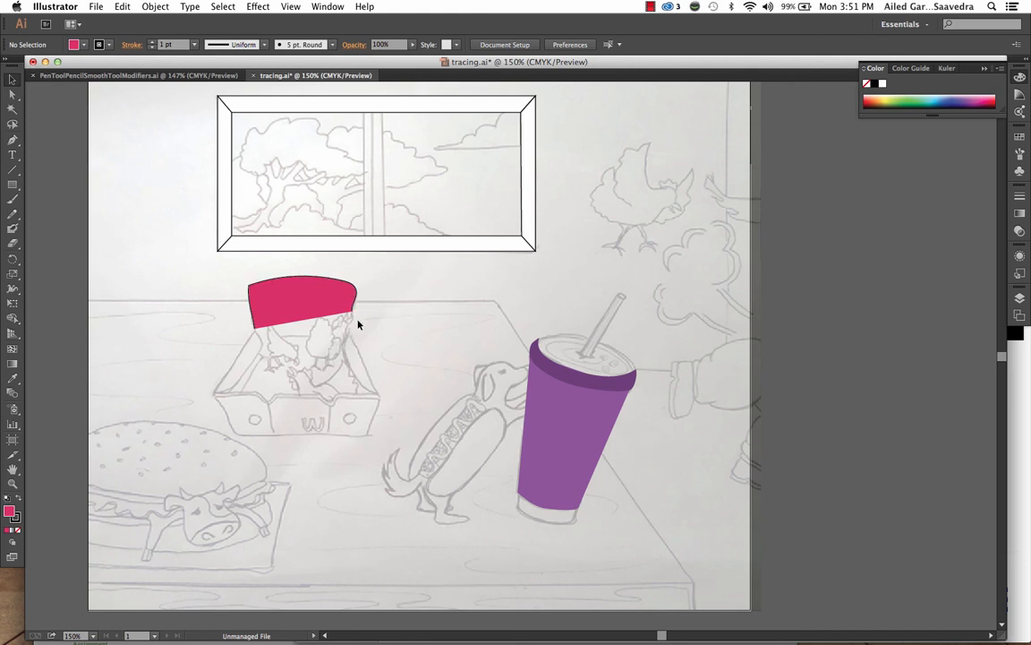
Step: Try to draw the red panel's lower edge as a separate pencil path and move that path away from the panel
{"action": "left_click", "coordinate": [16, 214]}
{"action": "mouse_move", "coordinate": [357, 307]}
{"action": "left_mouse_down"}
{"action": "mouse_move", "coordinate": [336, 328]}
{"action": "mouse_move", "coordinate": [280, 333]}
{"action": "mouse_move", "coordinate": [236, 294]}
{"action": "left_mouse_up"}
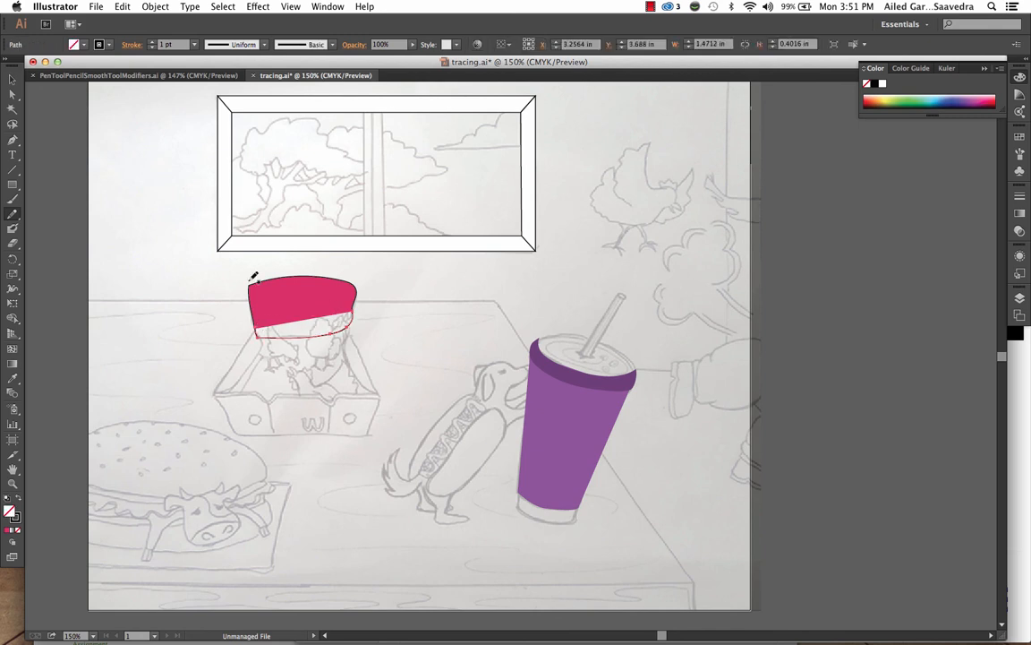
{"action": "key", "text": "v"}
{"action": "left_click_drag", "start_coordinate": [348, 335], "coordinate": [380, 387]}
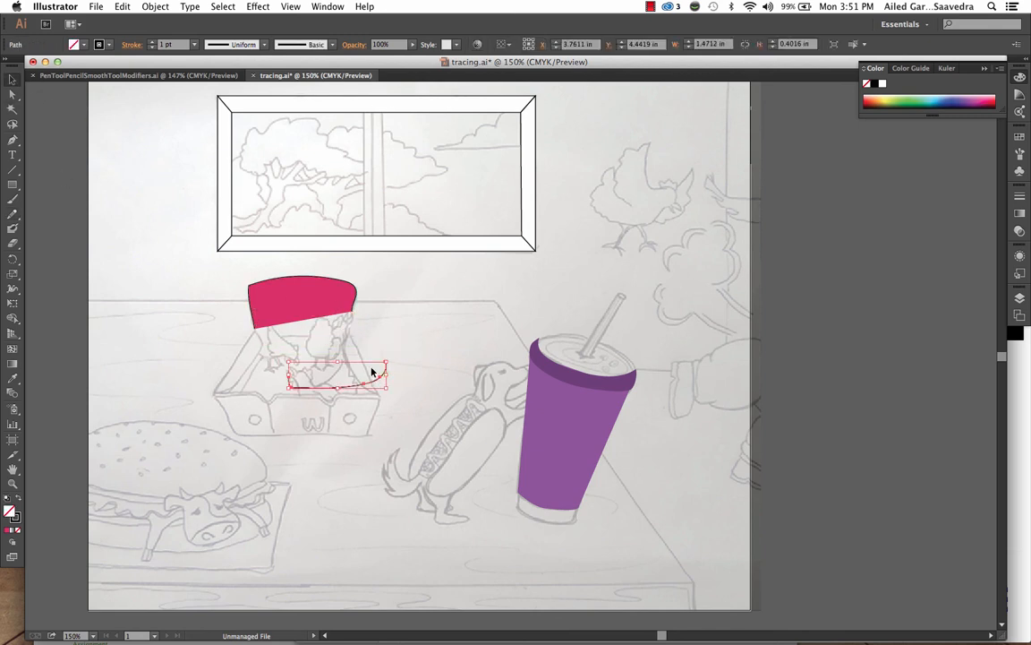
{"action": "left_click", "coordinate": [331, 330]}
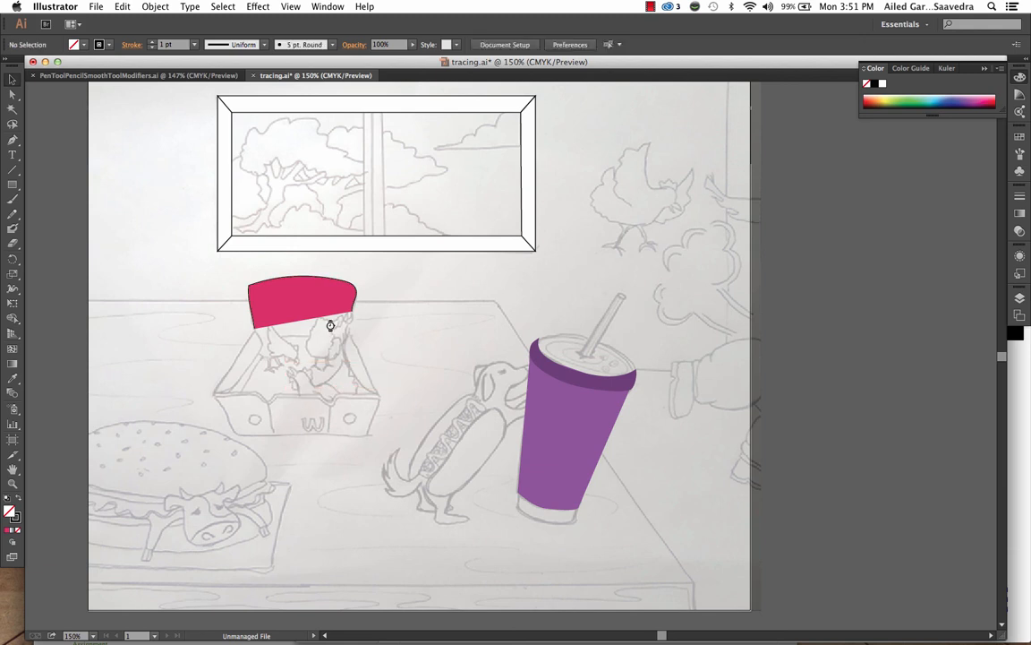
Step: Redraw the red back panel's lower edge with the Pencil tool so it follows the sketched top of the chicken pieces
{"action": "left_click", "coordinate": [320, 286]}
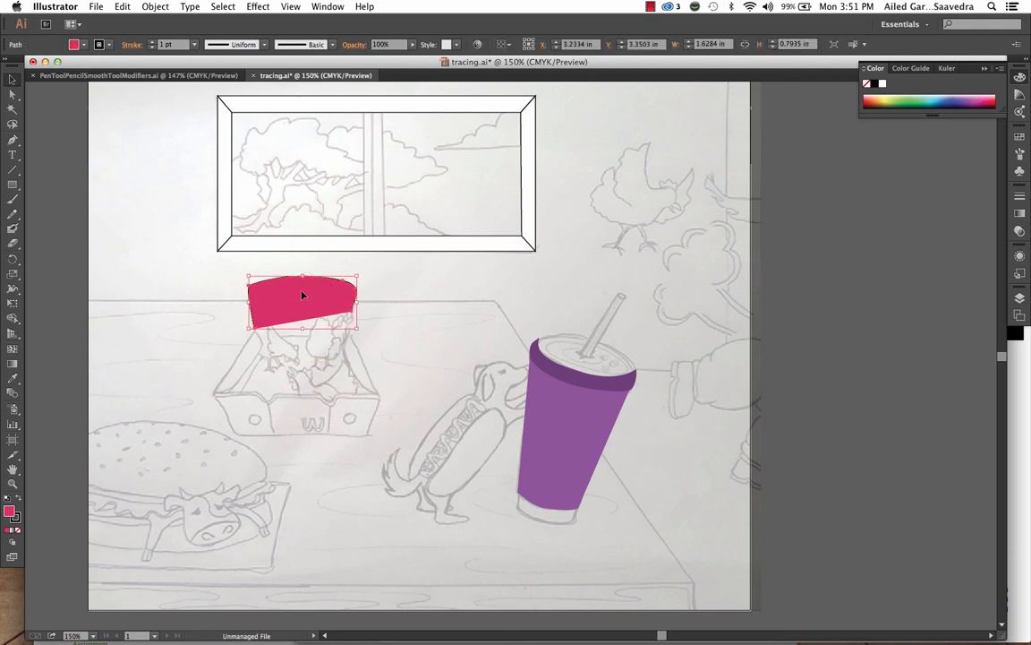
{"action": "left_click", "coordinate": [14, 141]}
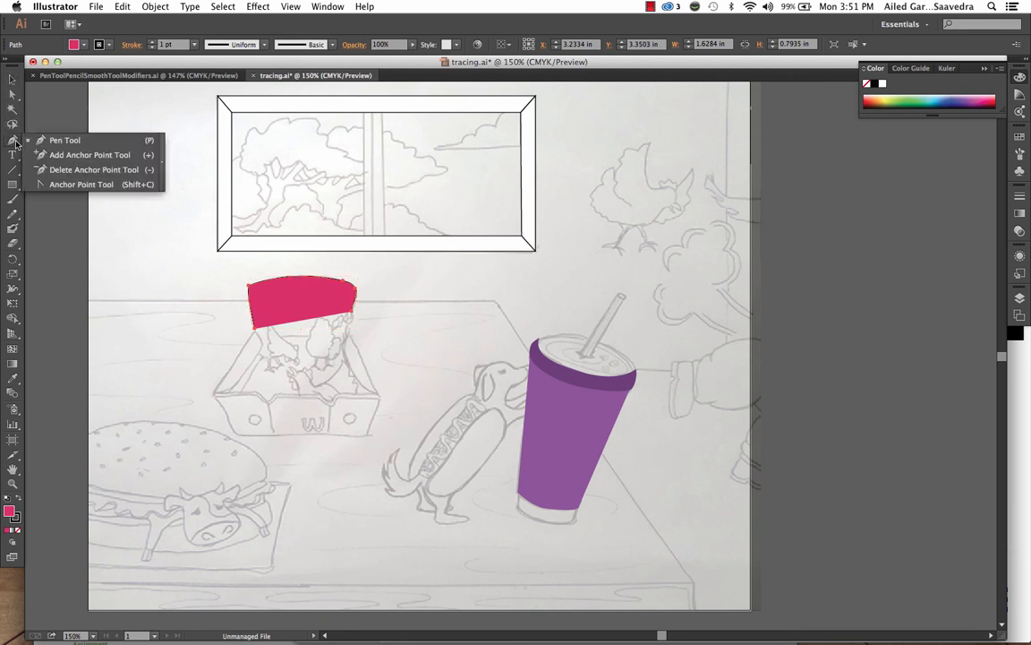
{"action": "left_click", "coordinate": [13, 215]}
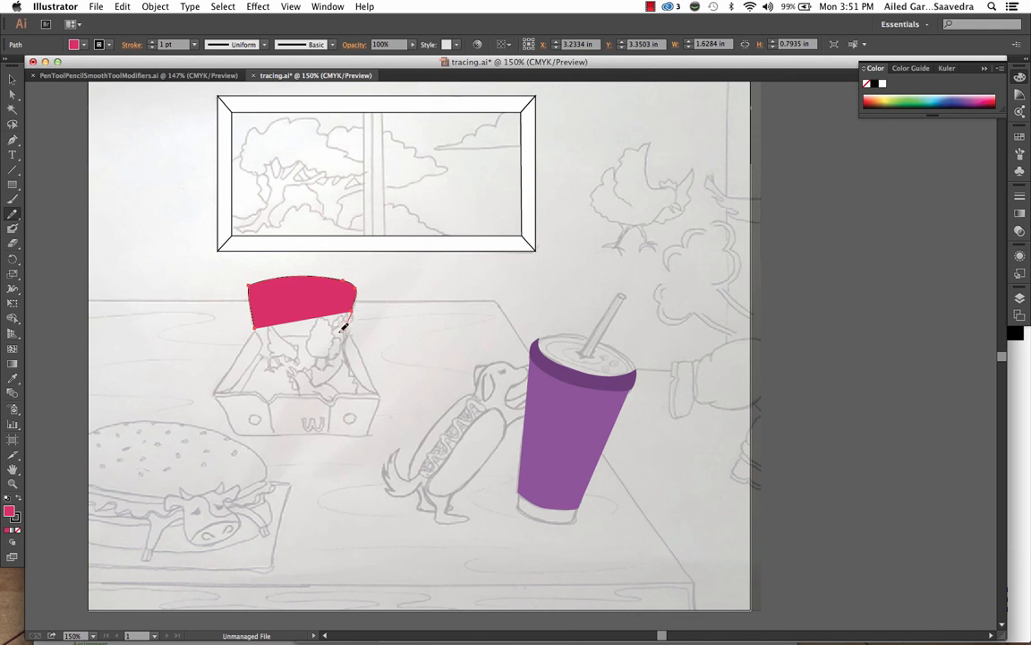
{"action": "mouse_move", "coordinate": [343, 327]}
{"action": "left_mouse_down"}
{"action": "mouse_move", "coordinate": [265, 334]}
{"action": "mouse_move", "coordinate": [259, 324]}
{"action": "left_mouse_up"}
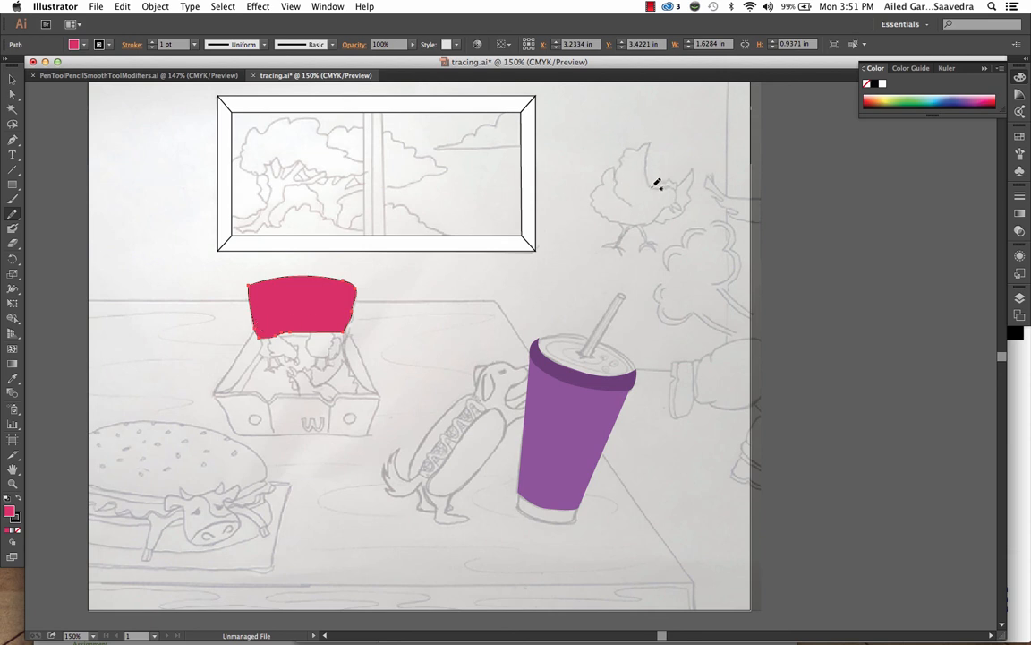
Step: Trace the upper-right chicken's raised wing and its body as two overlapping closed shapes with the Pencil tool, and deselect them
{"action": "mouse_move", "coordinate": [653, 186]}
{"action": "left_mouse_down"}
{"action": "mouse_move", "coordinate": [647, 155]}
{"action": "mouse_move", "coordinate": [632, 145]}
{"action": "mouse_move", "coordinate": [620, 163]}
{"action": "mouse_move", "coordinate": [633, 208]}
{"action": "left_mouse_up"}
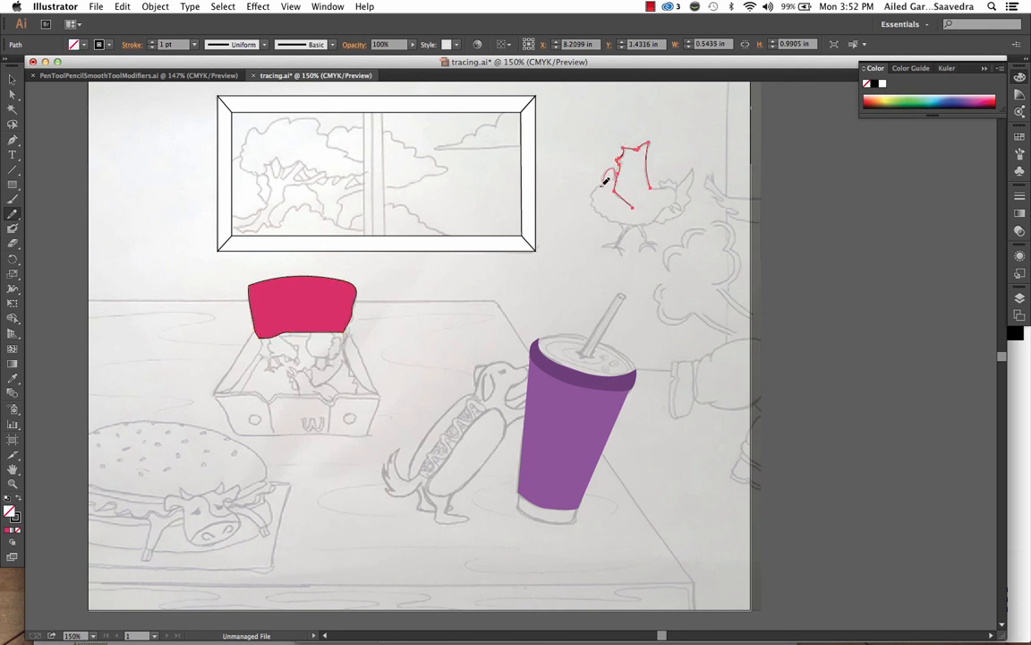
{"action": "mouse_move", "coordinate": [593, 201]}
{"action": "left_mouse_down"}
{"action": "mouse_move", "coordinate": [602, 217]}
{"action": "mouse_move", "coordinate": [645, 222]}
{"action": "left_mouse_up"}
{"action": "mouse_move", "coordinate": [658, 183]}
{"action": "left_mouse_down"}
{"action": "mouse_move", "coordinate": [674, 190]}
{"action": "mouse_move", "coordinate": [619, 163]}
{"action": "mouse_move", "coordinate": [635, 143]}
{"action": "mouse_move", "coordinate": [650, 157]}
{"action": "mouse_move", "coordinate": [654, 192]}
{"action": "left_mouse_up"}
{"action": "mouse_move", "coordinate": [671, 203]}
{"action": "left_mouse_down"}
{"action": "mouse_move", "coordinate": [678, 186]}
{"action": "mouse_move", "coordinate": [668, 183]}
{"action": "mouse_move", "coordinate": [609, 172]}
{"action": "mouse_move", "coordinate": [594, 187]}
{"action": "mouse_move", "coordinate": [593, 207]}
{"action": "mouse_move", "coordinate": [620, 223]}
{"action": "mouse_move", "coordinate": [672, 205]}
{"action": "left_mouse_up"}
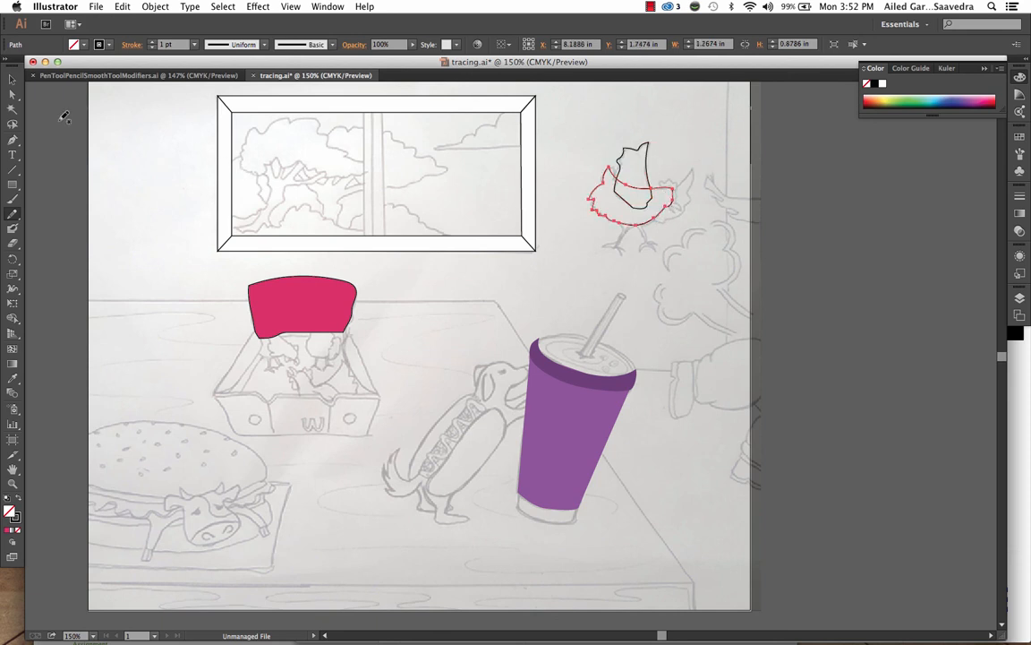
{"action": "left_click", "coordinate": [13, 79]}
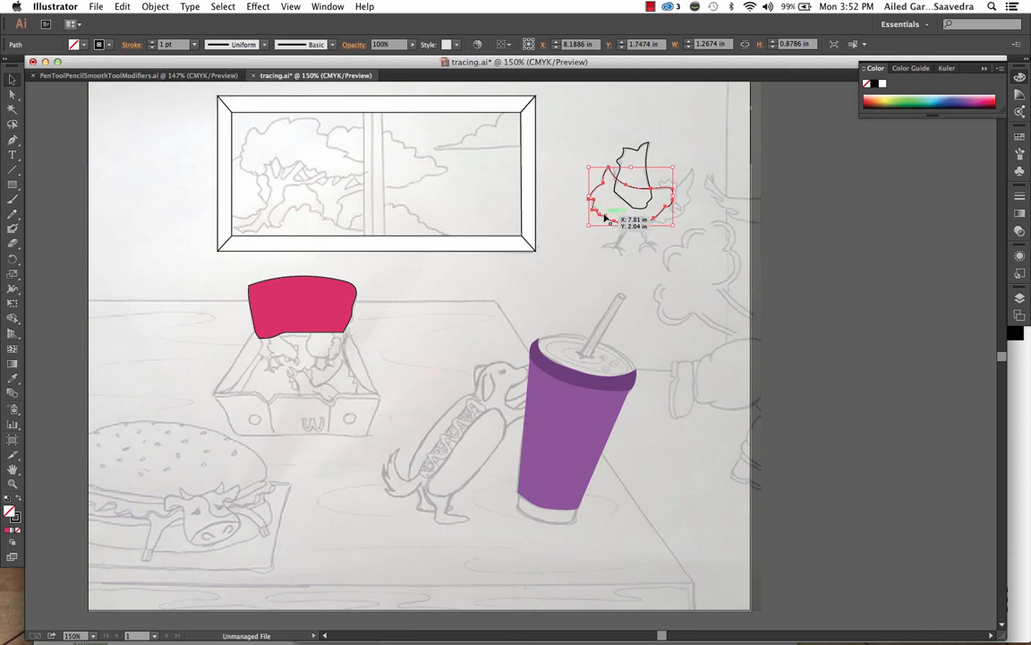
{"action": "left_click", "coordinate": [643, 150]}
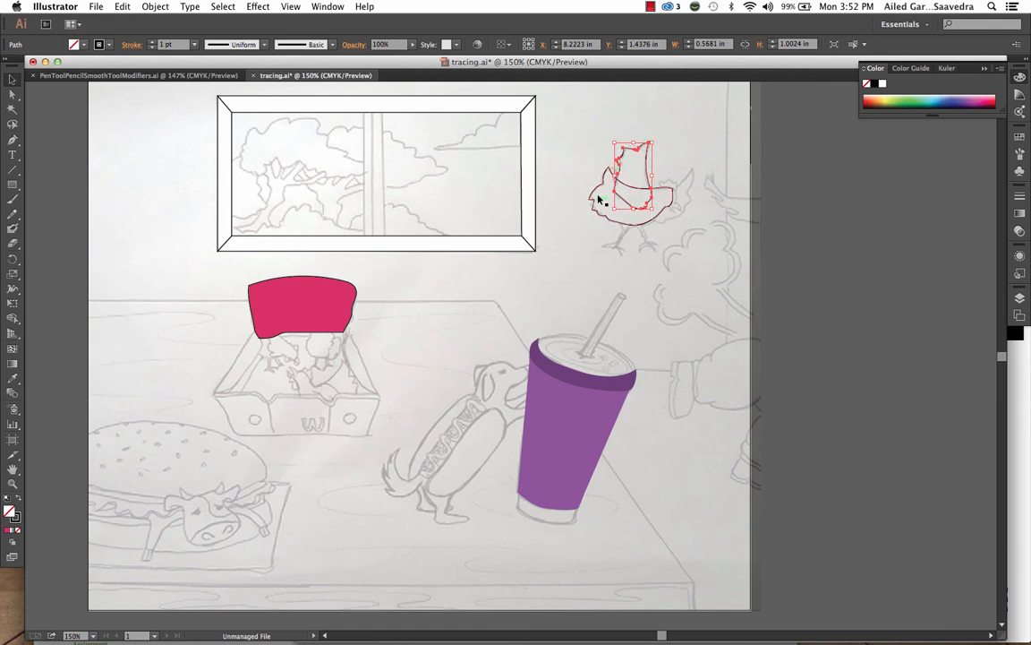
{"action": "left_click", "coordinate": [690, 146]}
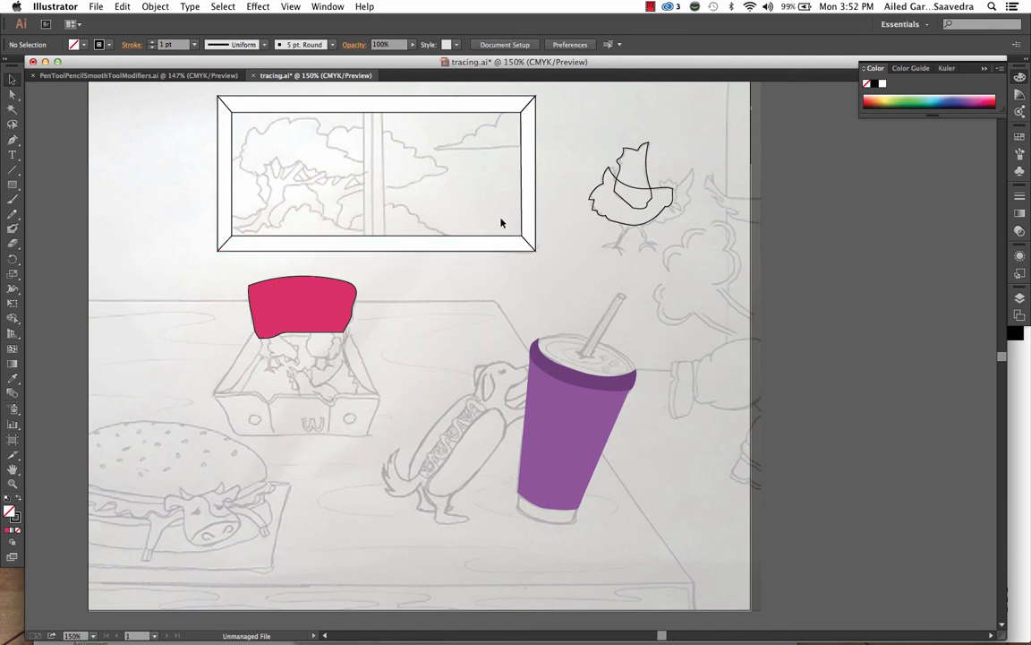
Step: Move the window frame's right piece away to the right as a separate shape, and undo the move
{"action": "left_click", "coordinate": [529, 108]}
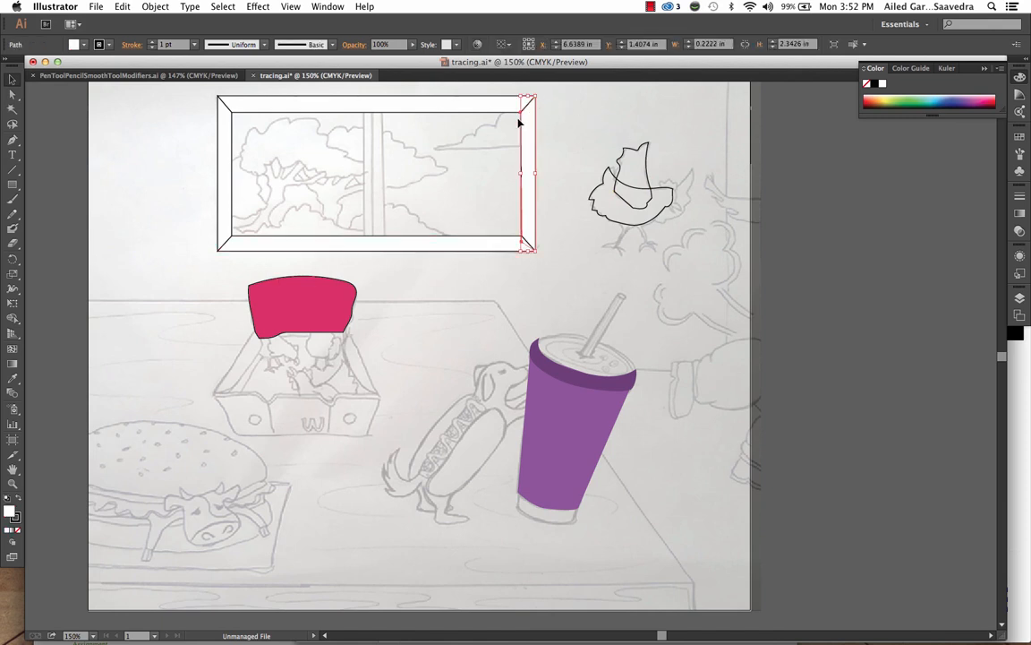
{"action": "left_click_drag", "start_coordinate": [527, 143], "coordinate": [571, 143]}
{"action": "left_click", "coordinate": [588, 135]}
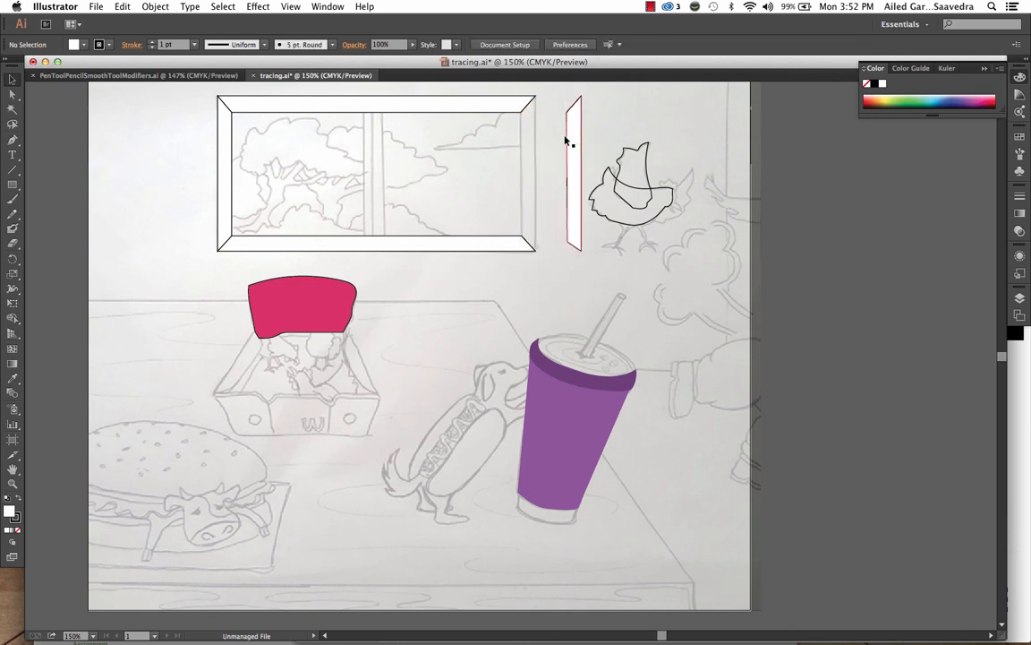
{"action": "key", "text": "super+z"}
{"action": "key", "text": "super+z"}
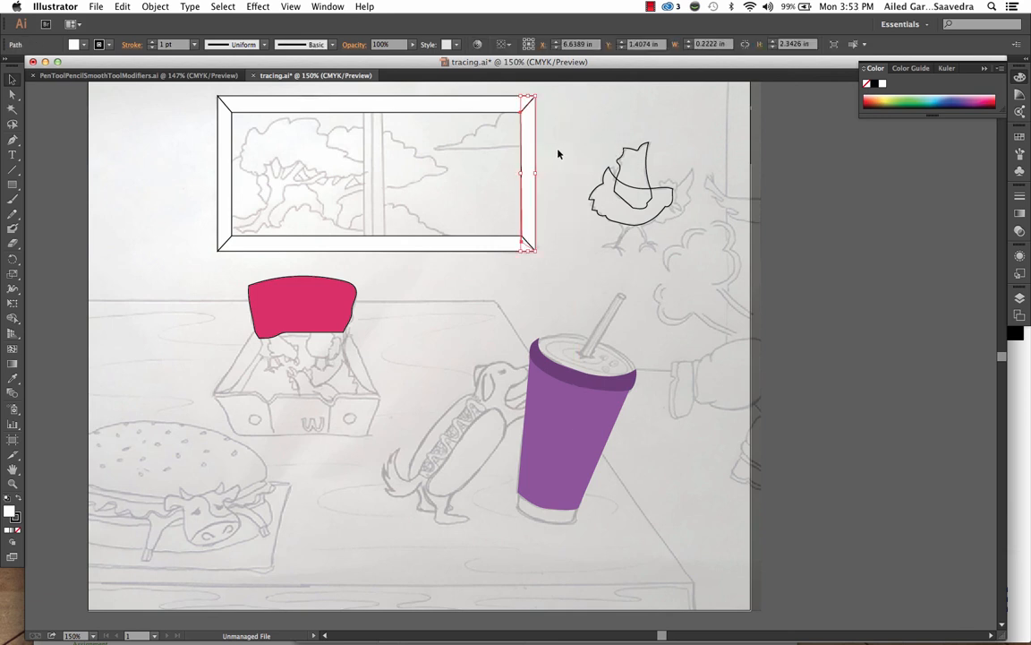
{"action": "key", "text": "super+z"}
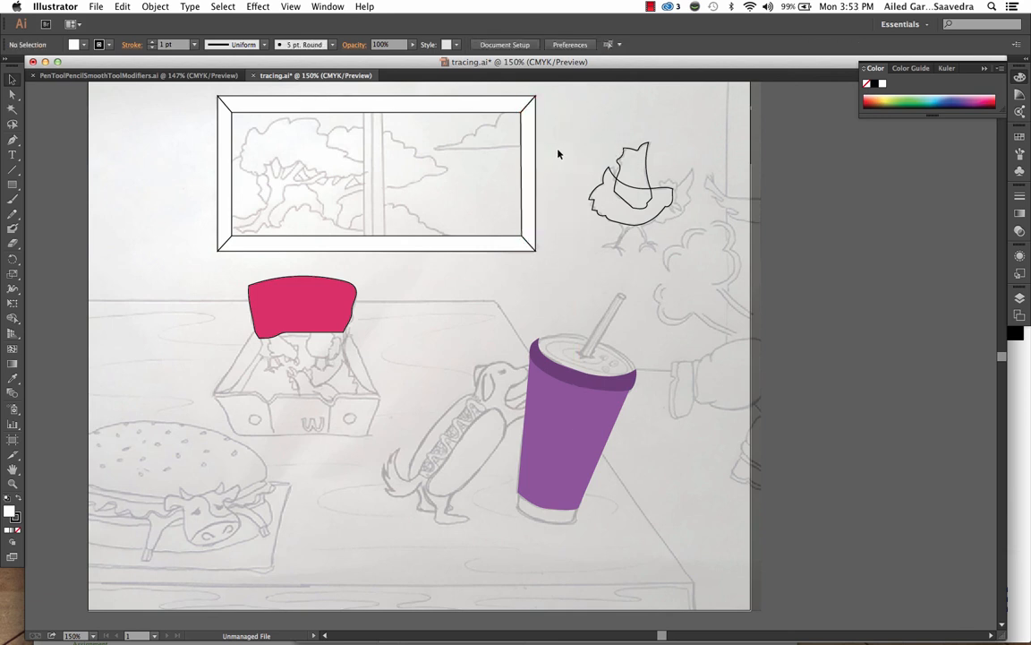